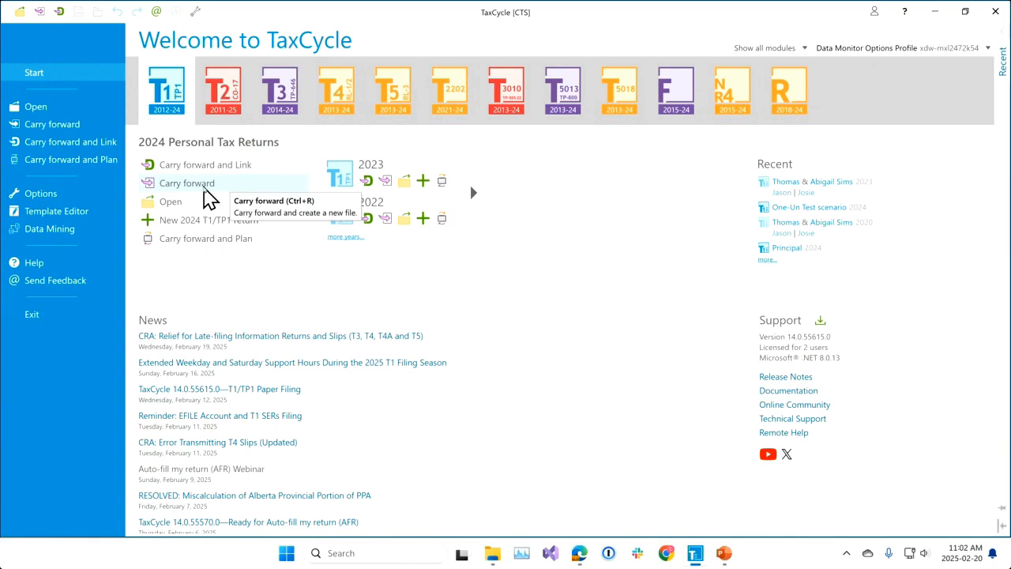
Carry forward the couple's 2023 T1 file from the AFR Webinar - Feb 2025 folder on the Desktop into a 2024 return.
left_click(204, 190)
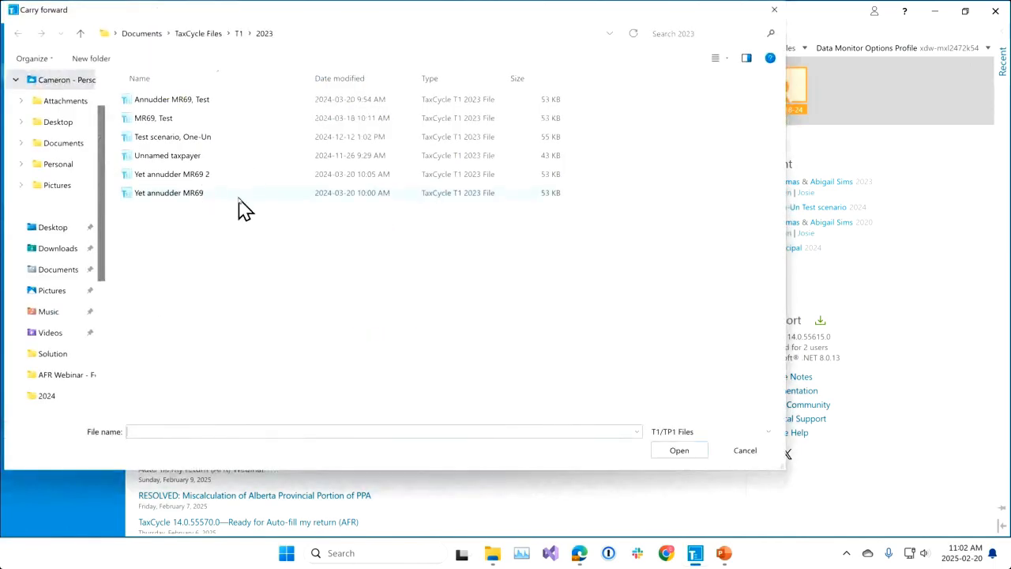
left_click(49, 123)
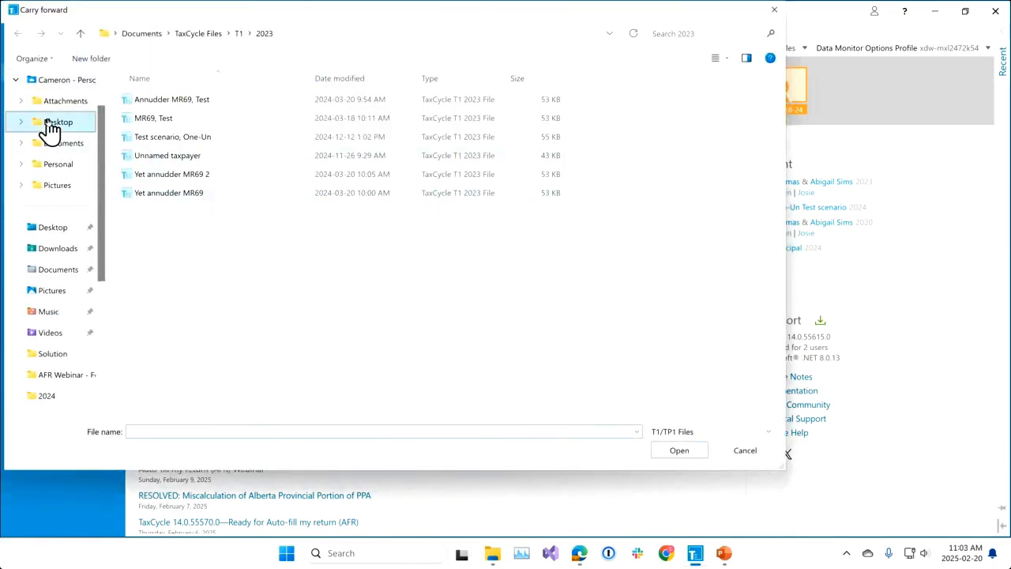
left_click(153, 108)
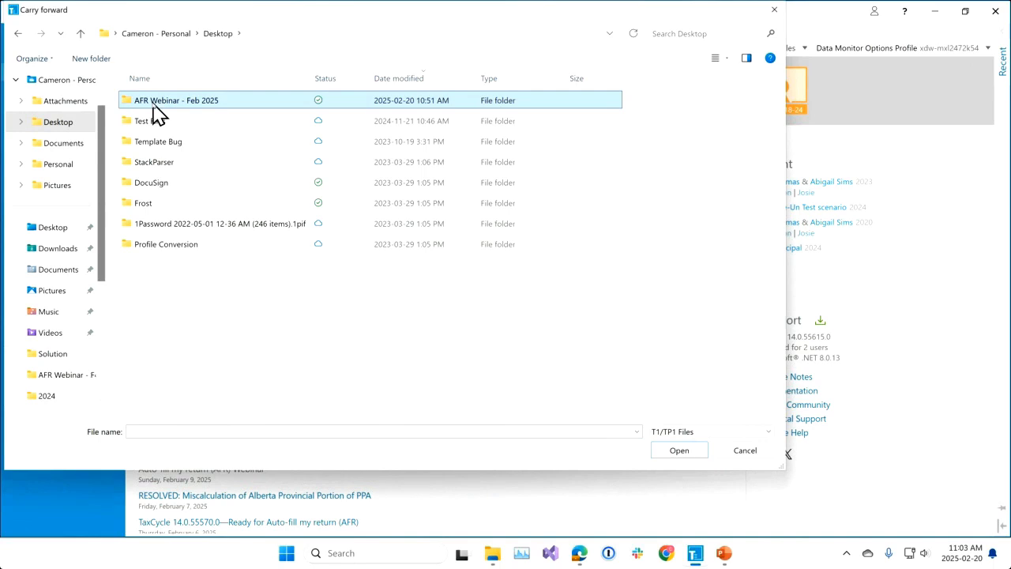
left_click(153, 107)
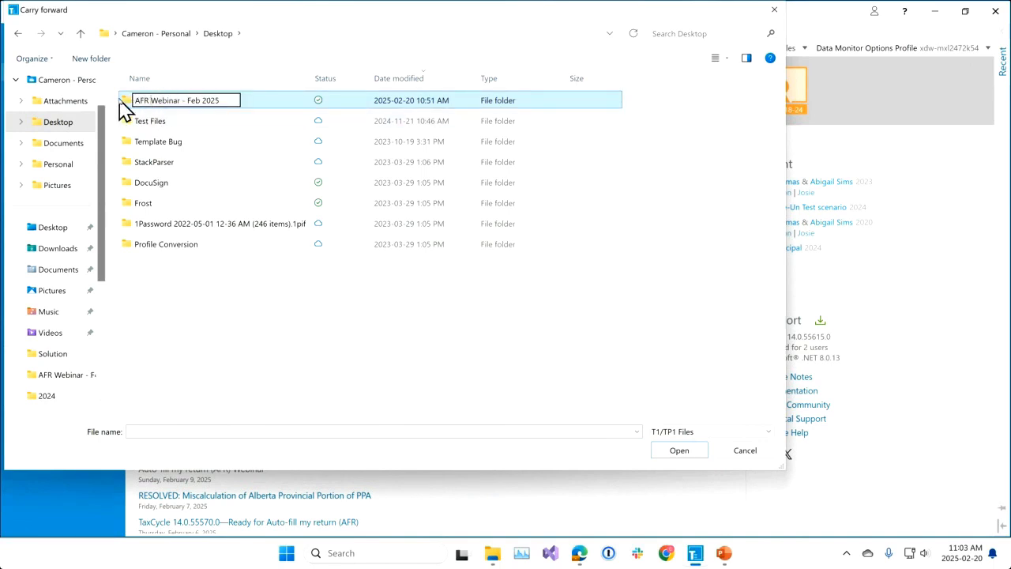
double_click(123, 104)
left_click(214, 106)
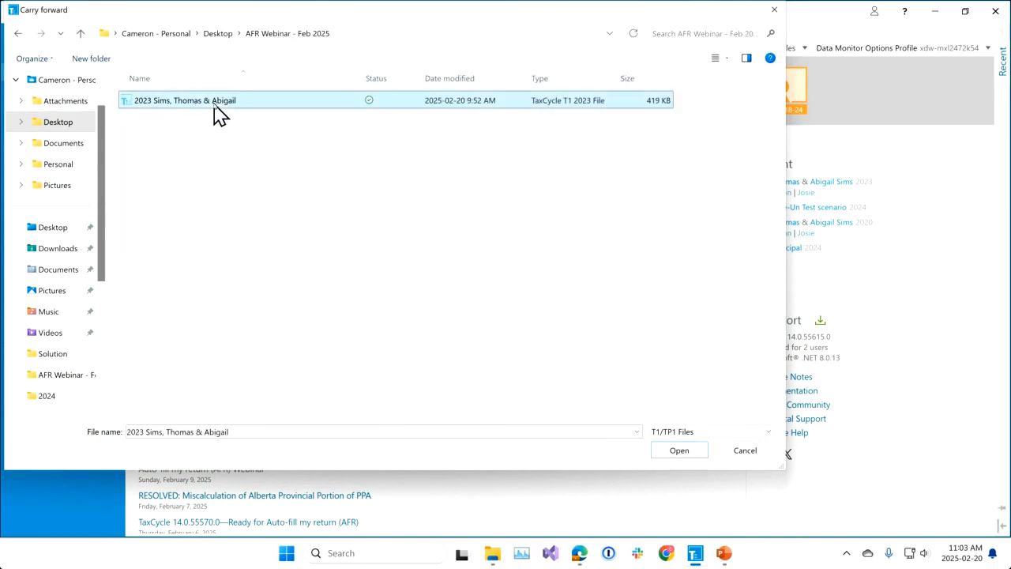
left_click(688, 459)
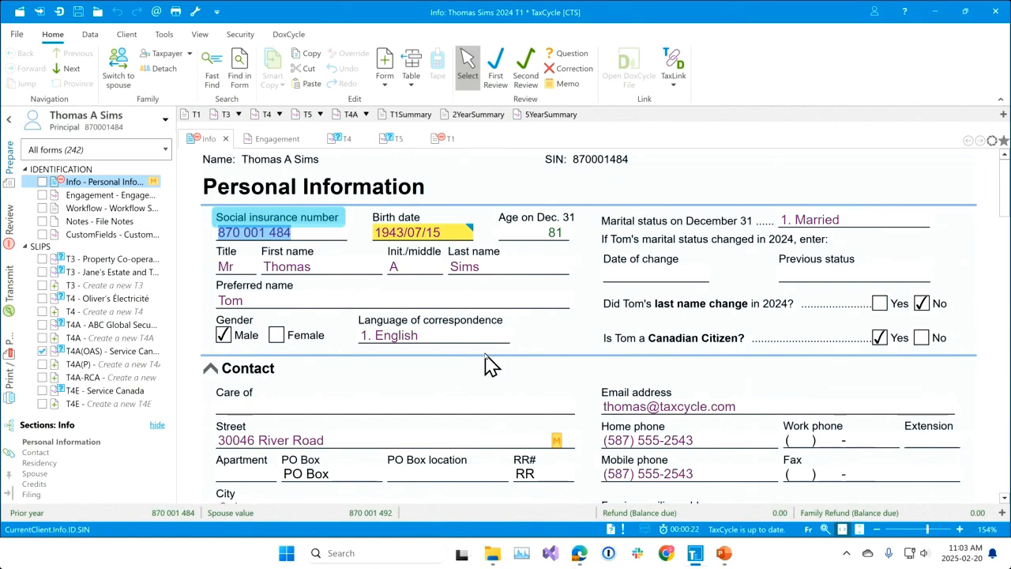
Find and open the AuthRep form, and set the authorization to prepare to Online access by an individual.
key("F4")
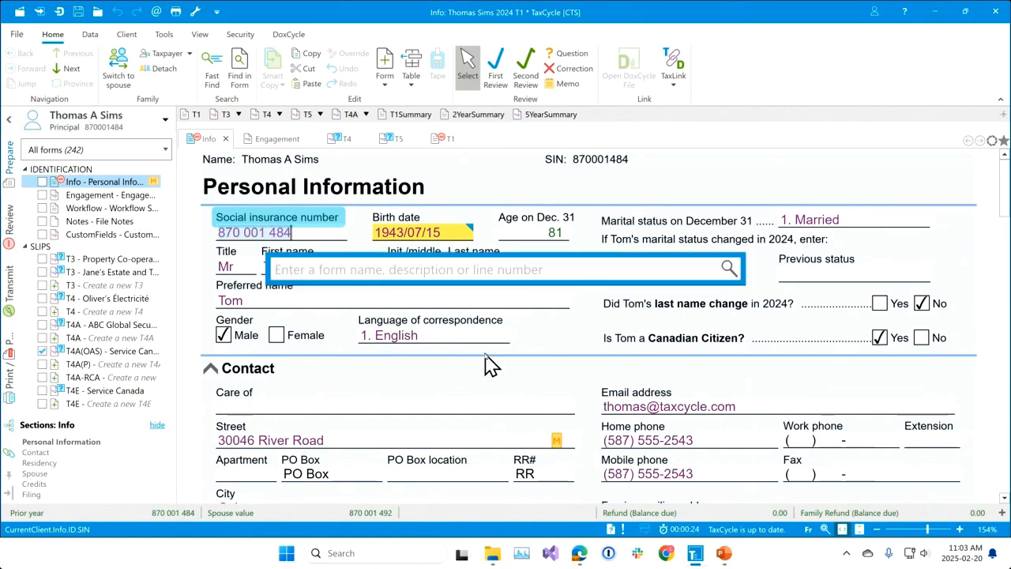
type("authrep")
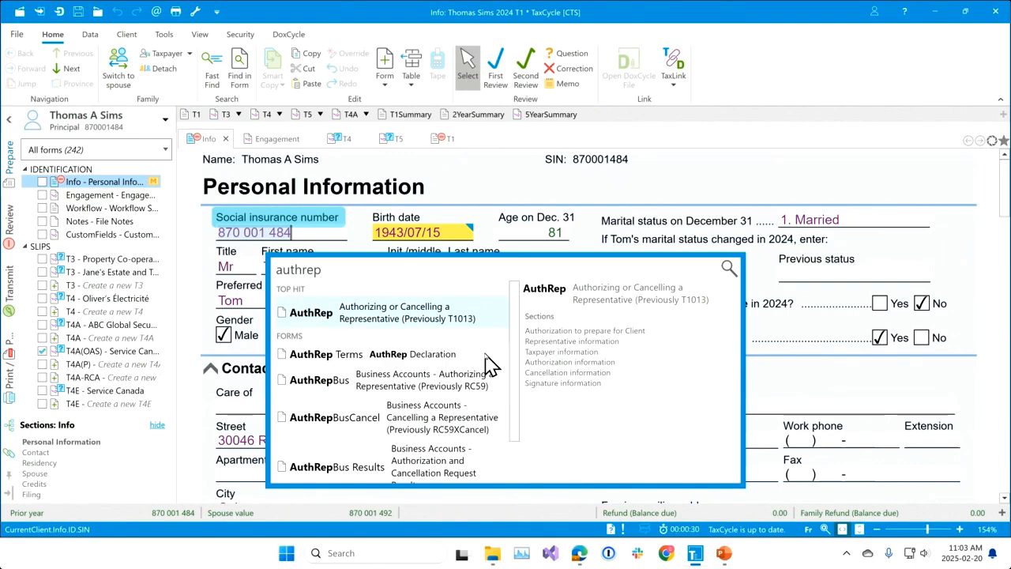
key("Return")
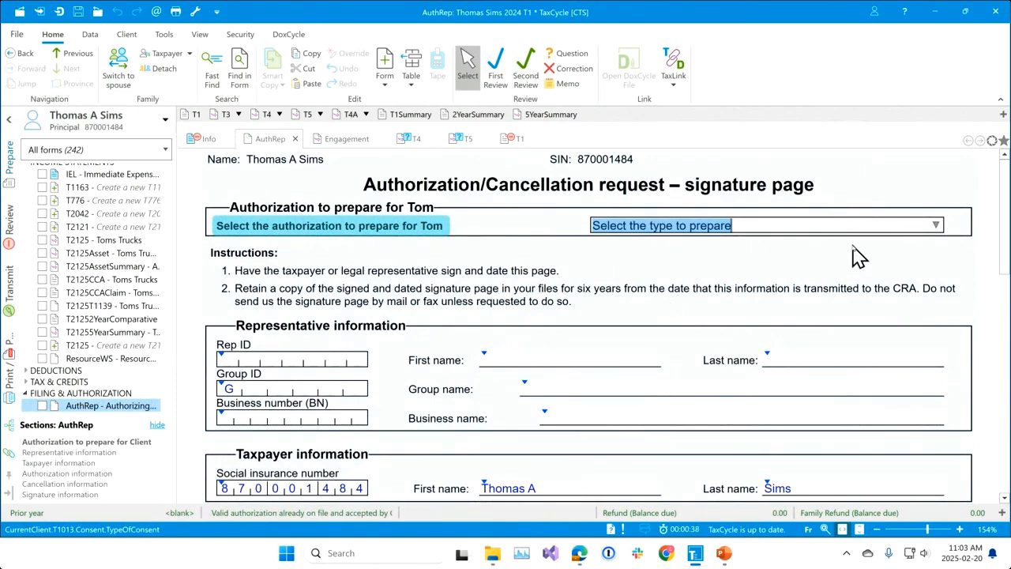
left_click(936, 226)
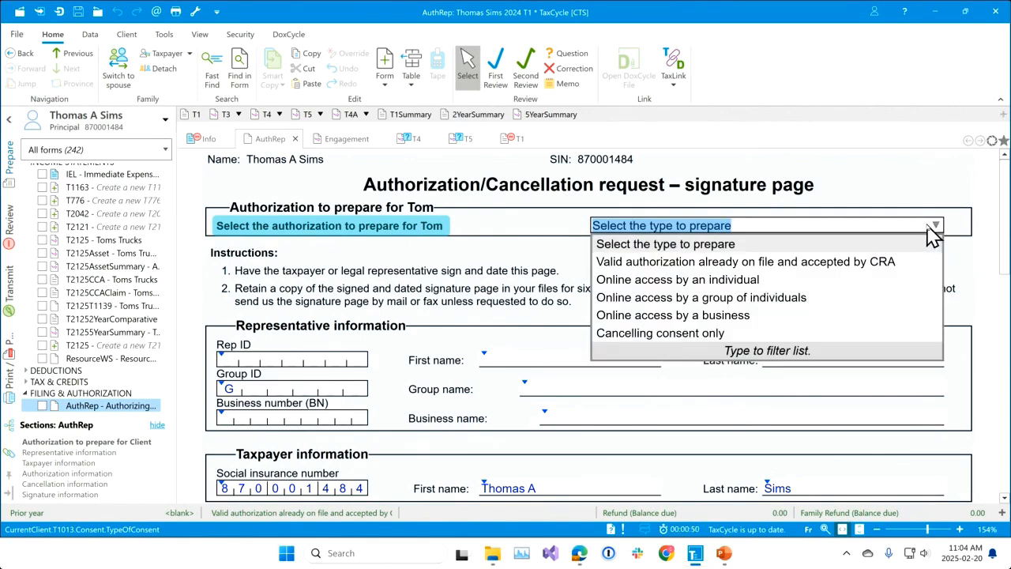
left_click(724, 284)
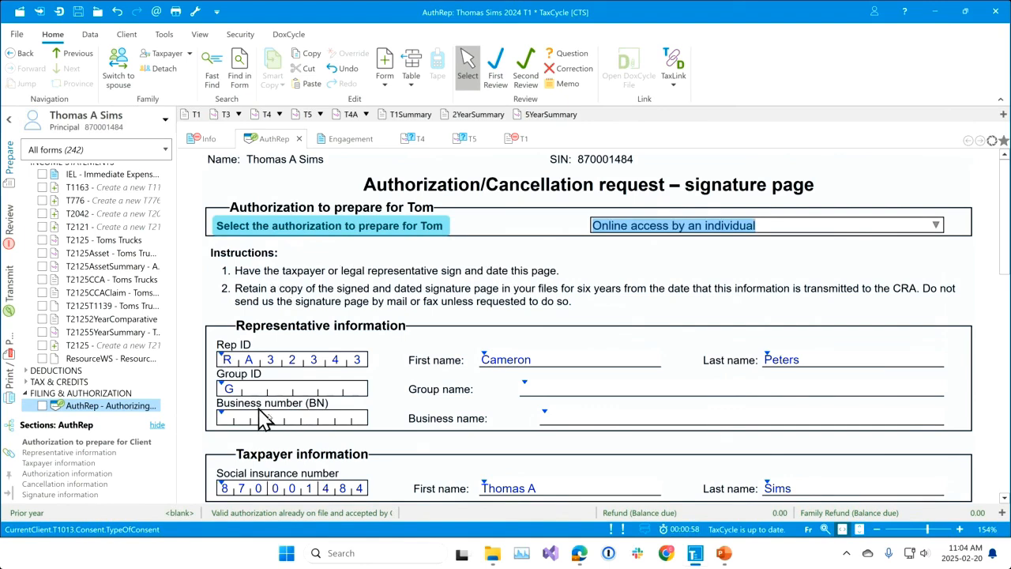
Review the AuthRep form's representative, authorization level and signature sections, including the guidance for the level and date of signature.
scroll(695, 350, "down", 2)
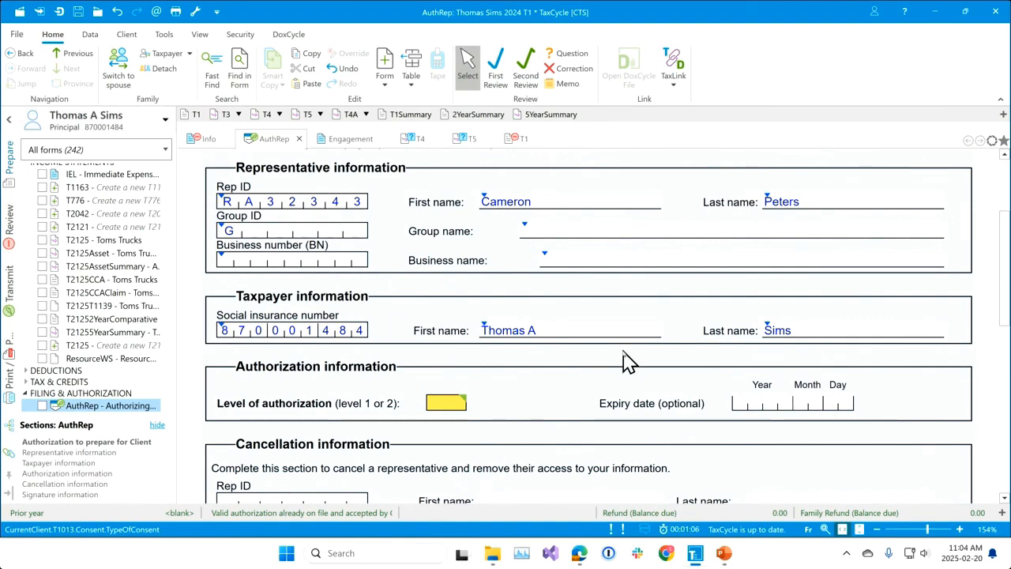
scroll(625, 359, "down", 2)
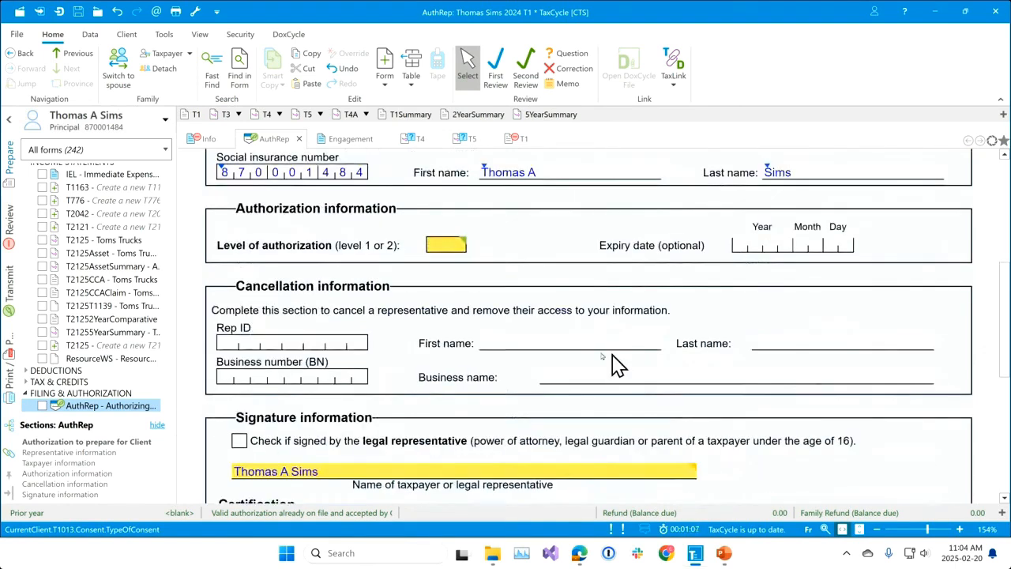
left_click(431, 247)
scroll(584, 316, "down", 1)
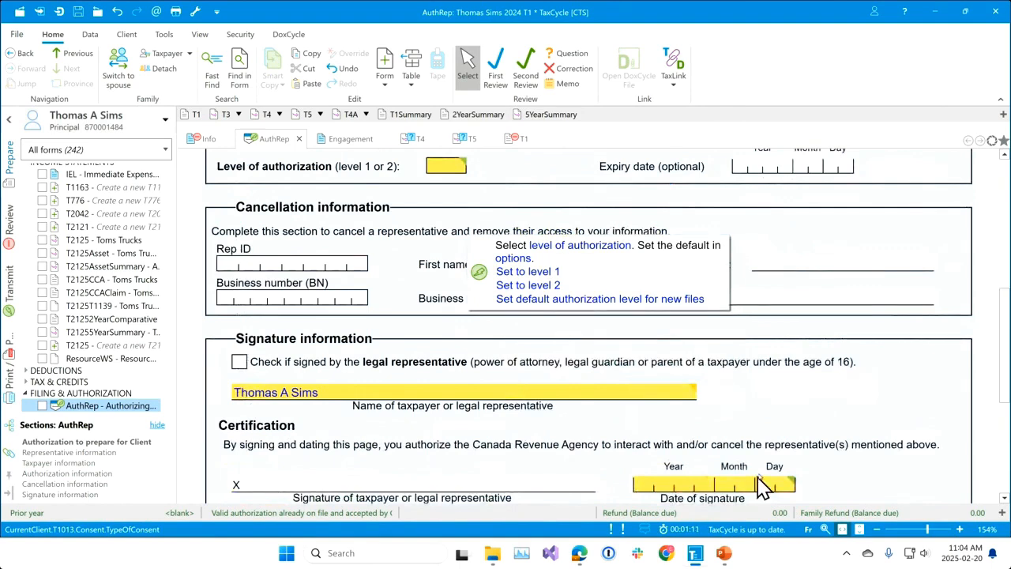
scroll(767, 466, "down", 1)
left_click(719, 409)
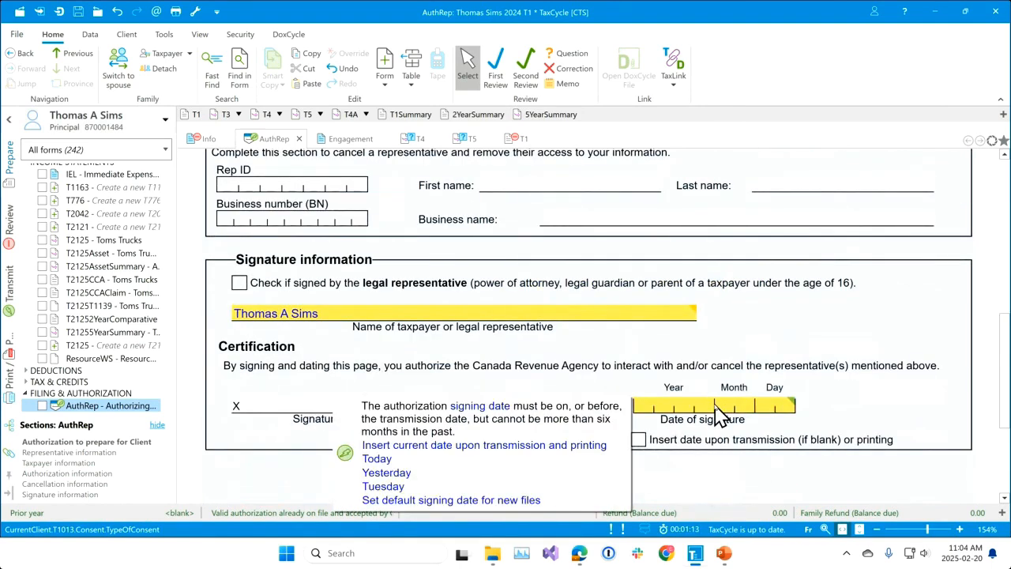
scroll(626, 399, "up", 2)
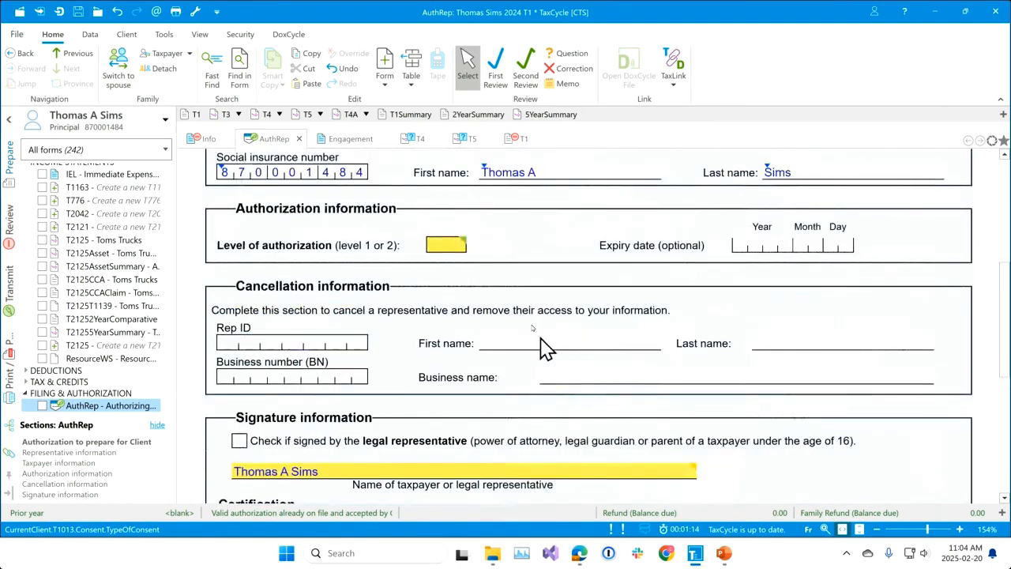
Open the default authorization level options for new files and locate the AuthRep default values for 2024.
left_click(439, 246)
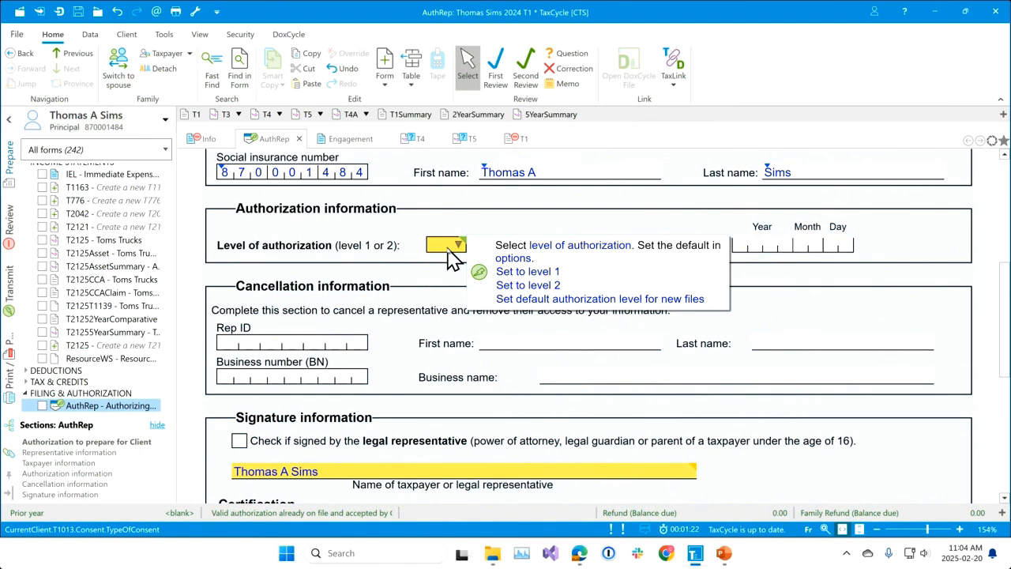
left_click(569, 304)
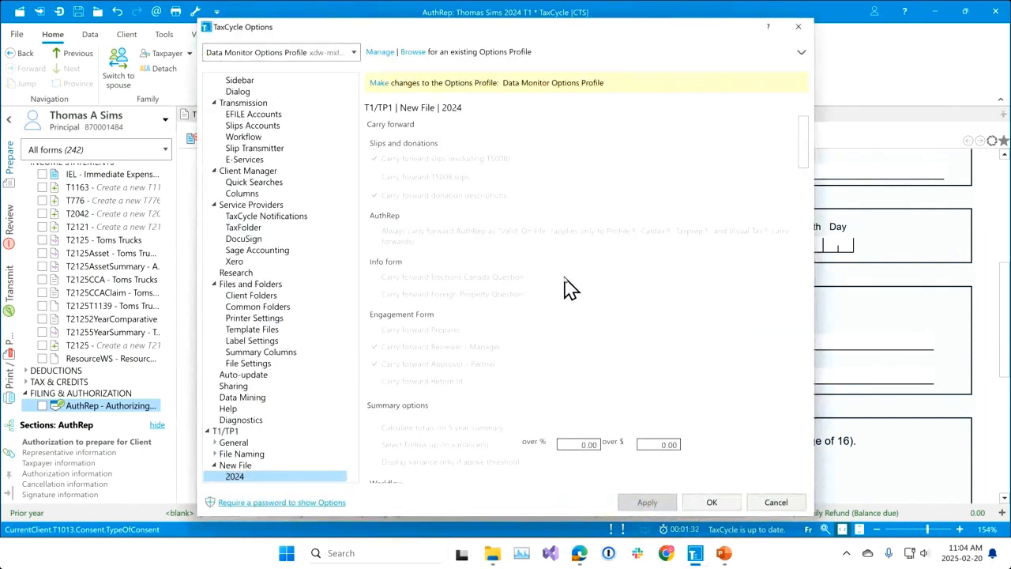
scroll(565, 288, "down", 12)
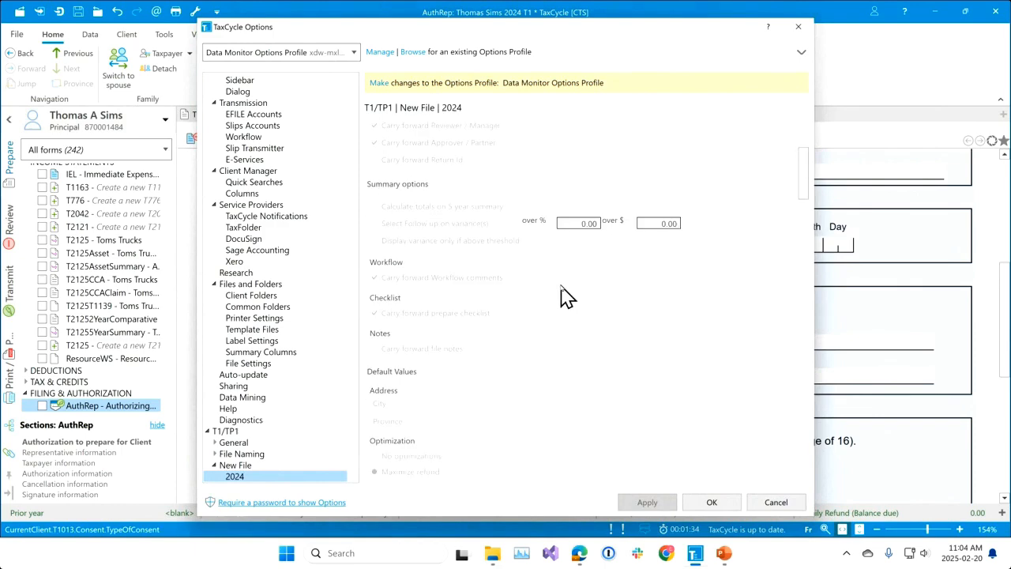
scroll(557, 301, "down", 10)
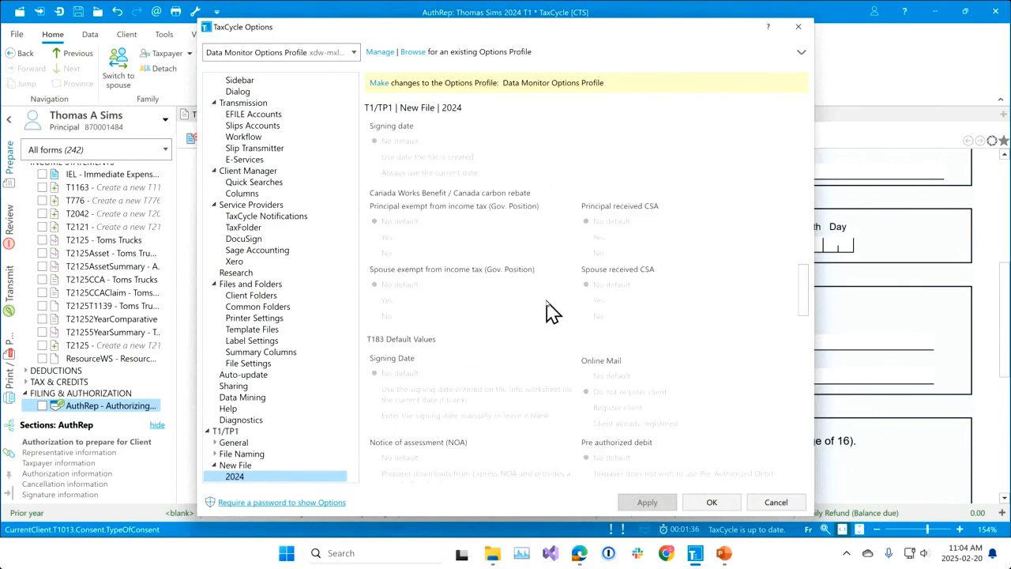
scroll(553, 299, "down", 8)
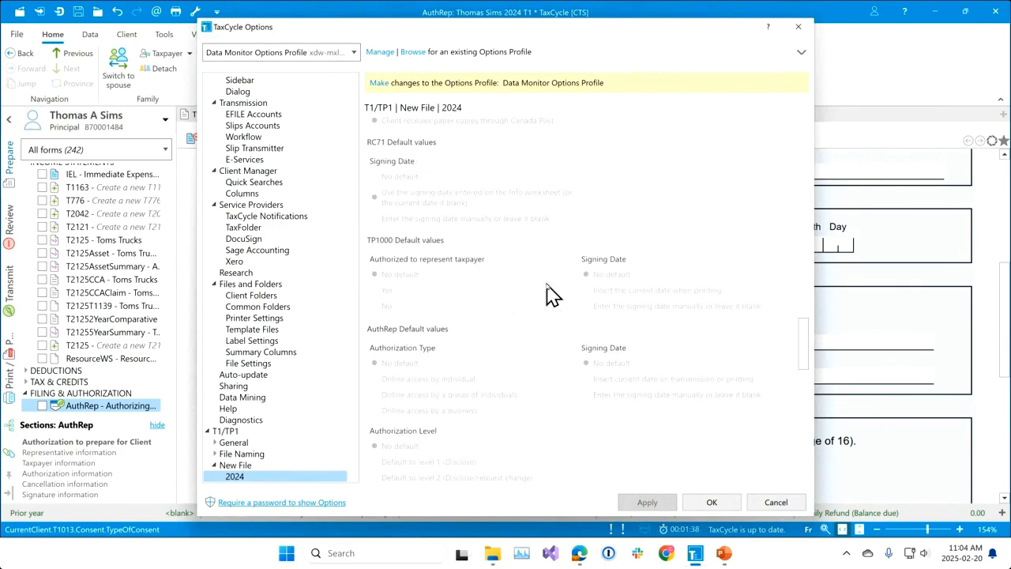
scroll(553, 296, "down", 1)
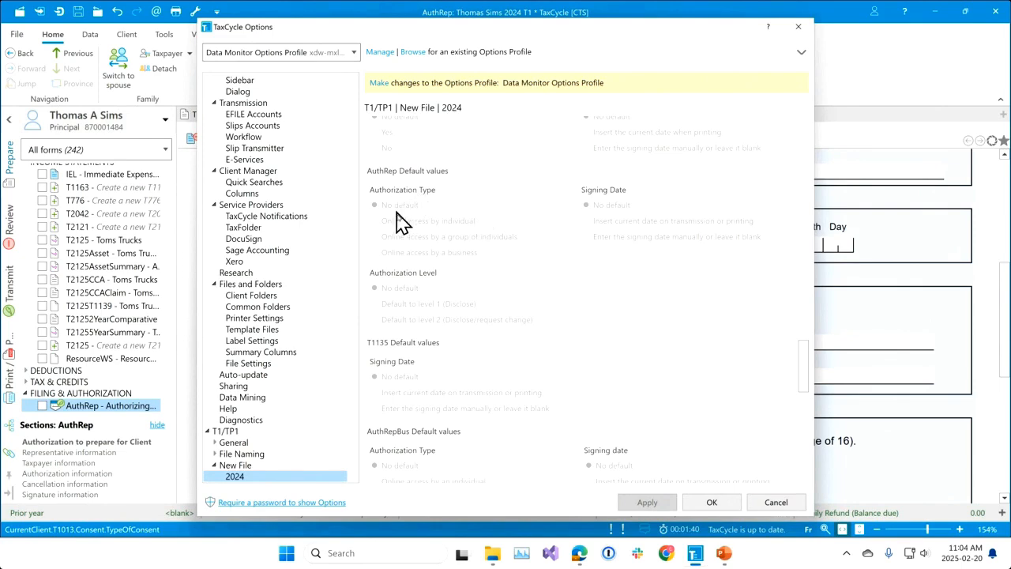
Make the Data Monitor Options Profile editable, examine its AuthRep default values for 2024, and close the options.
left_click(378, 83)
scroll(598, 260, "down", 10)
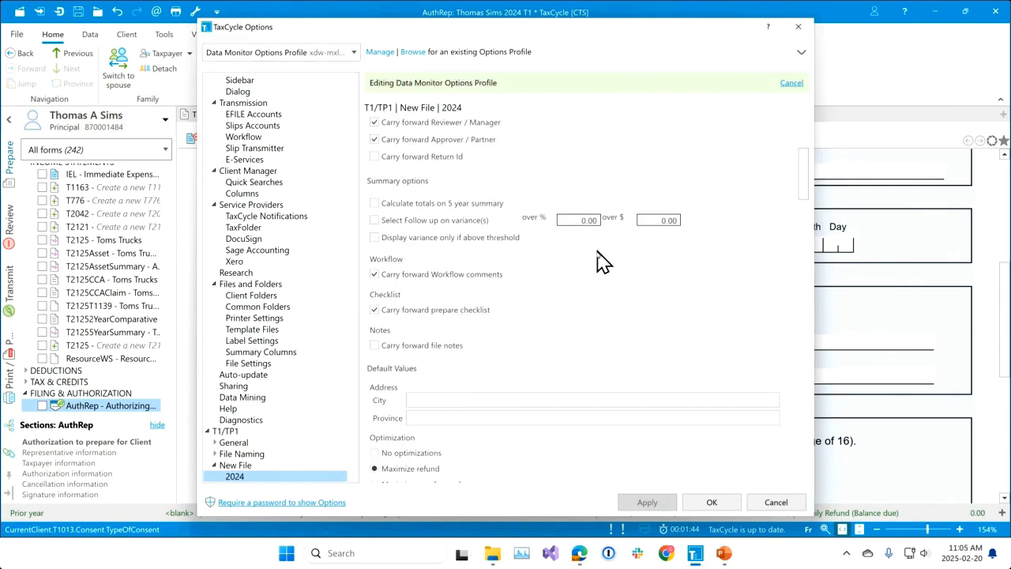
scroll(598, 269, "down", 12)
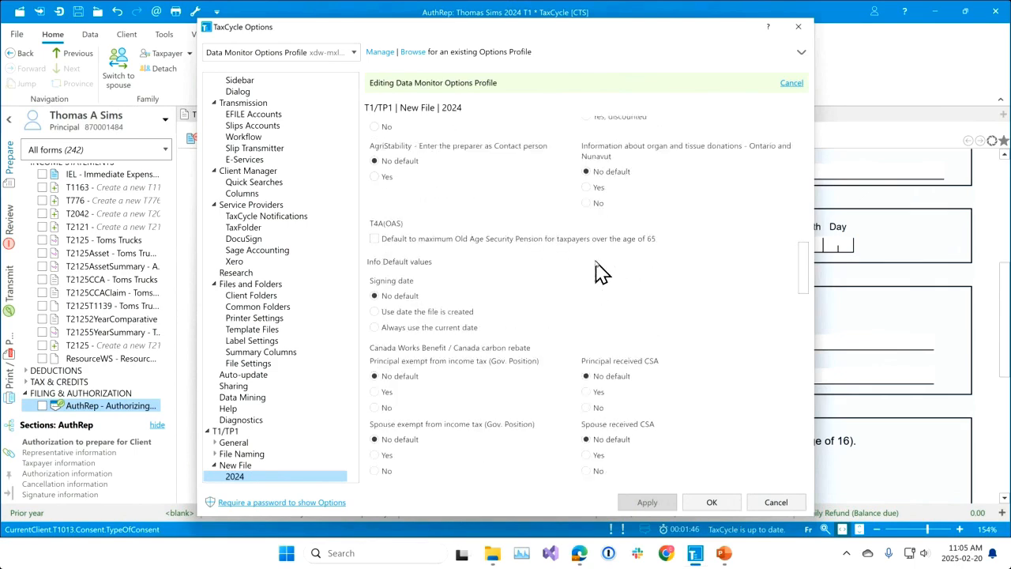
scroll(598, 265, "down", 12)
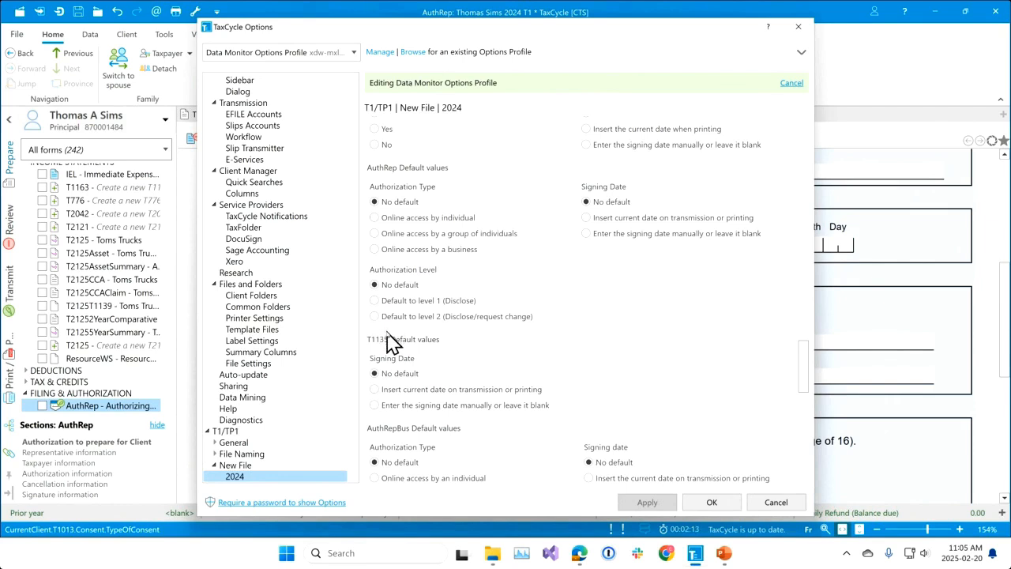
left_click(725, 504)
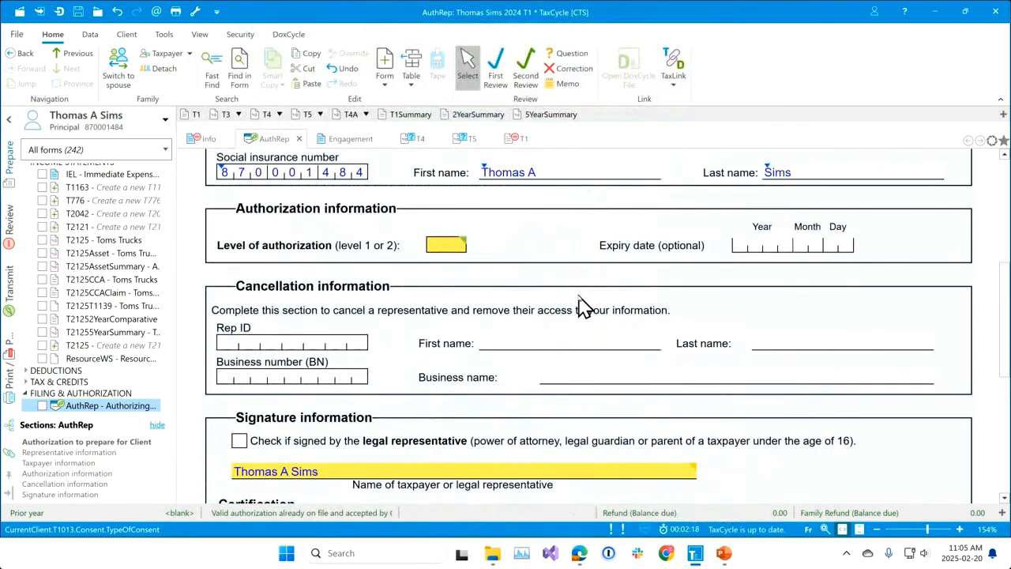
Set the AuthRep level of authorization to 2 and enable inserting the signature date upon transmission or printing.
mouse_move(465, 263)
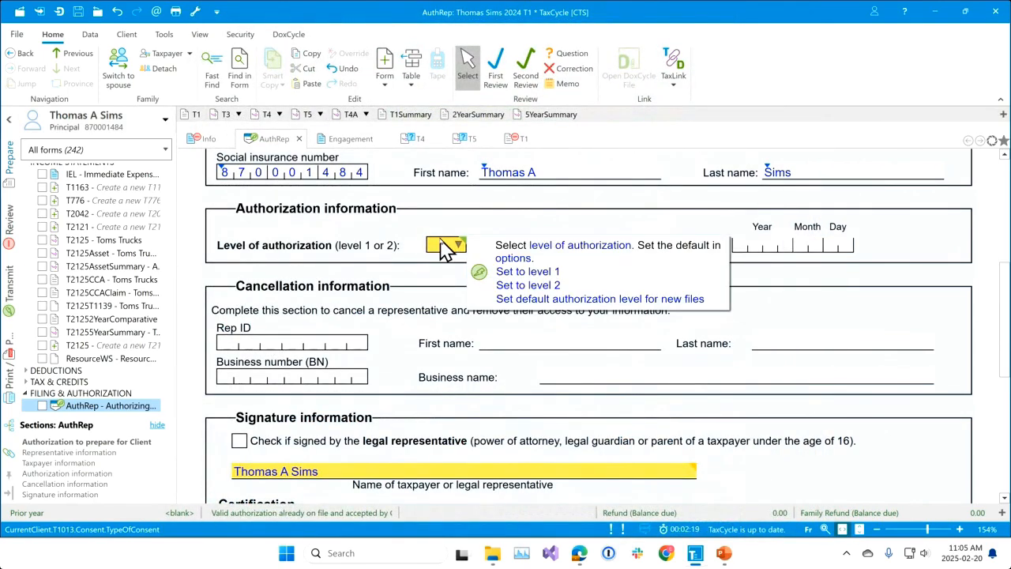
left_click(541, 289)
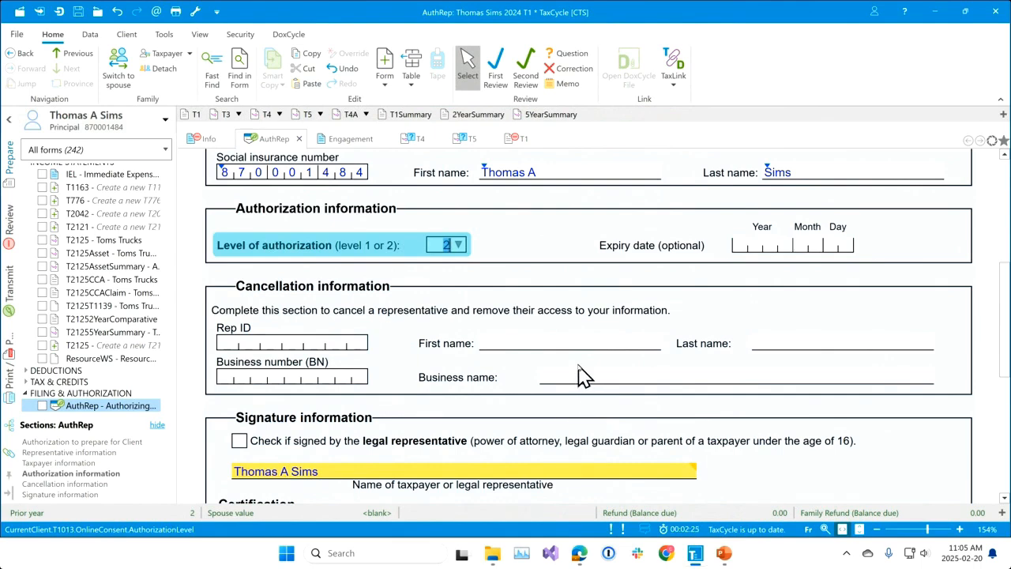
scroll(583, 382, "down", 1)
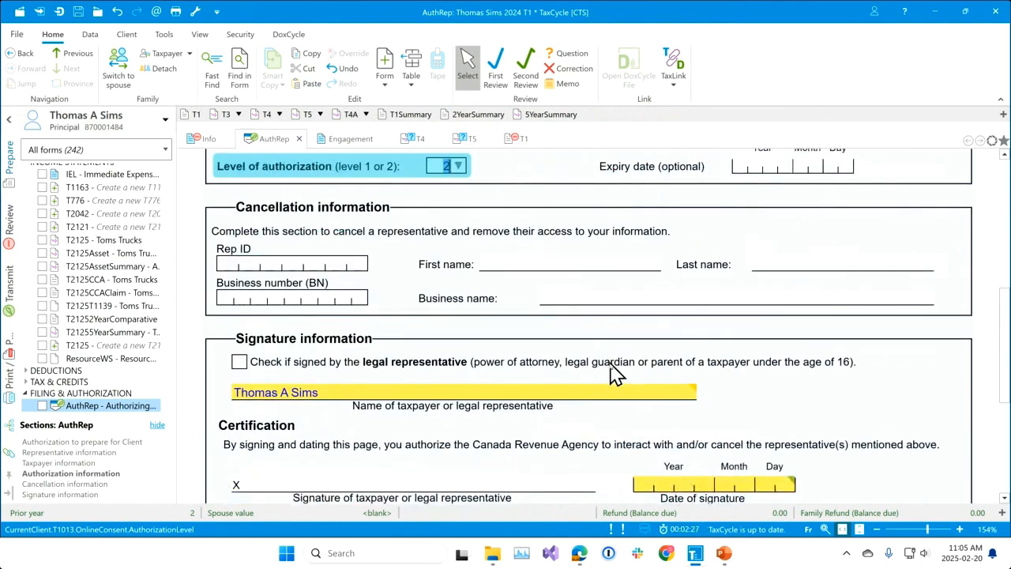
scroll(615, 380, "down", 1)
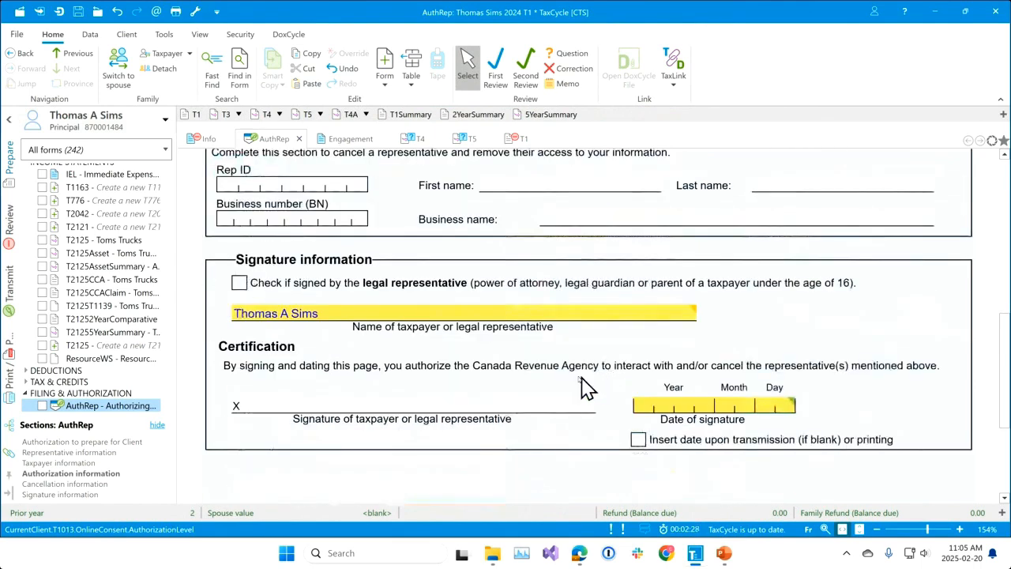
left_click(638, 441)
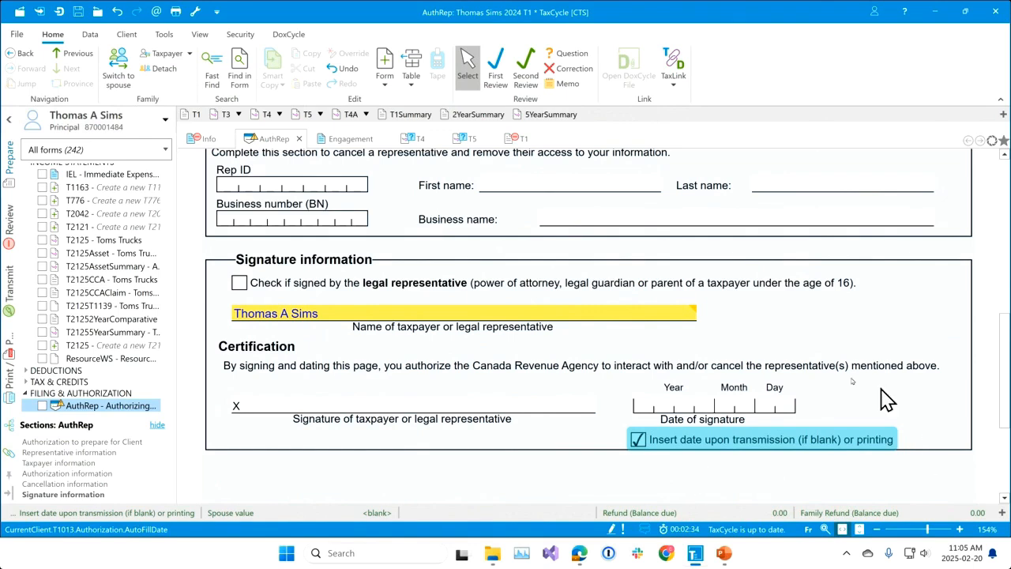
Generate the AuthRep as a PDF and save it under the suggested file name in the T1 2024 folder.
scroll(632, 379, "up", 1)
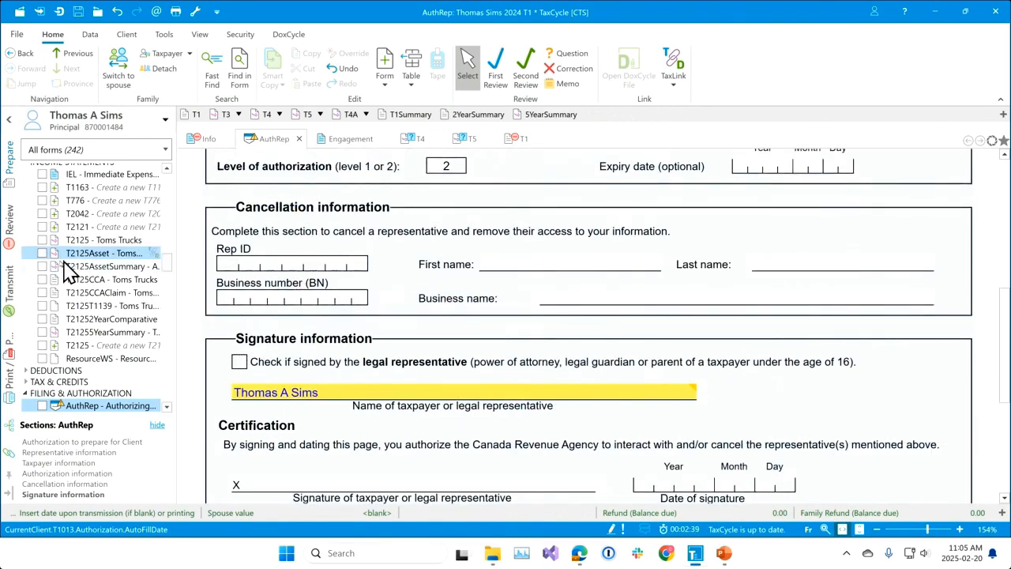
left_click(18, 304)
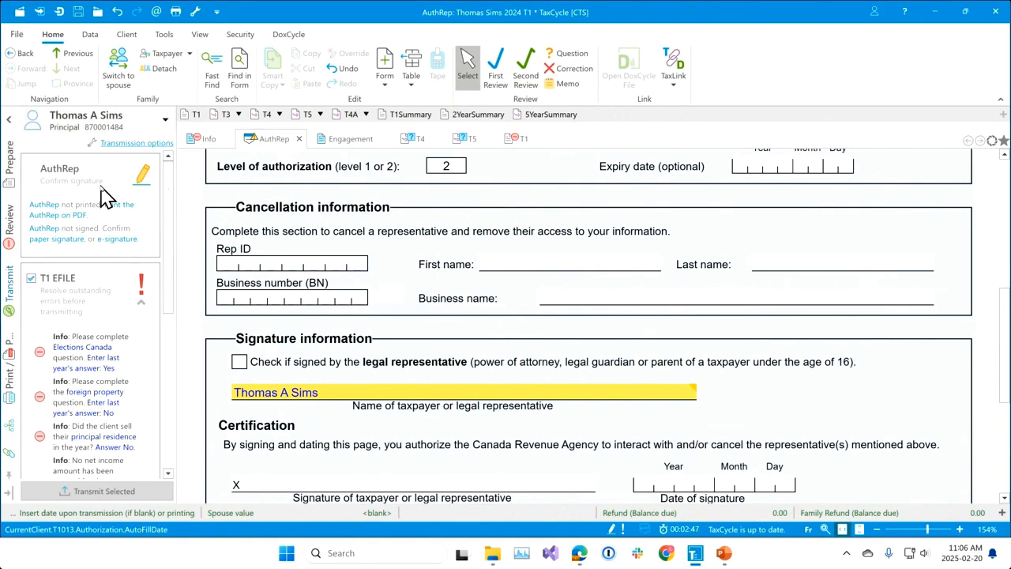
left_click(63, 217)
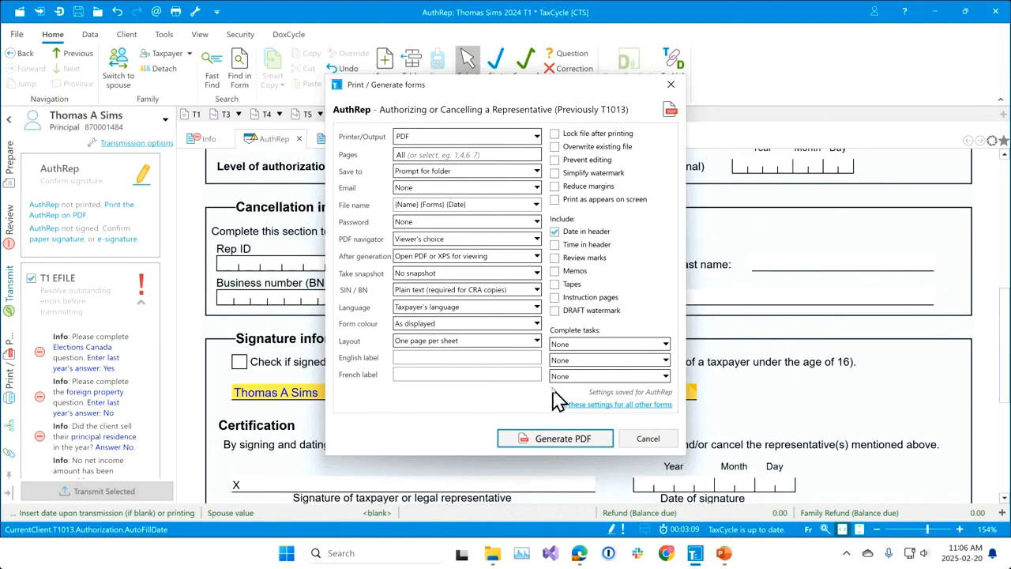
left_click(599, 447)
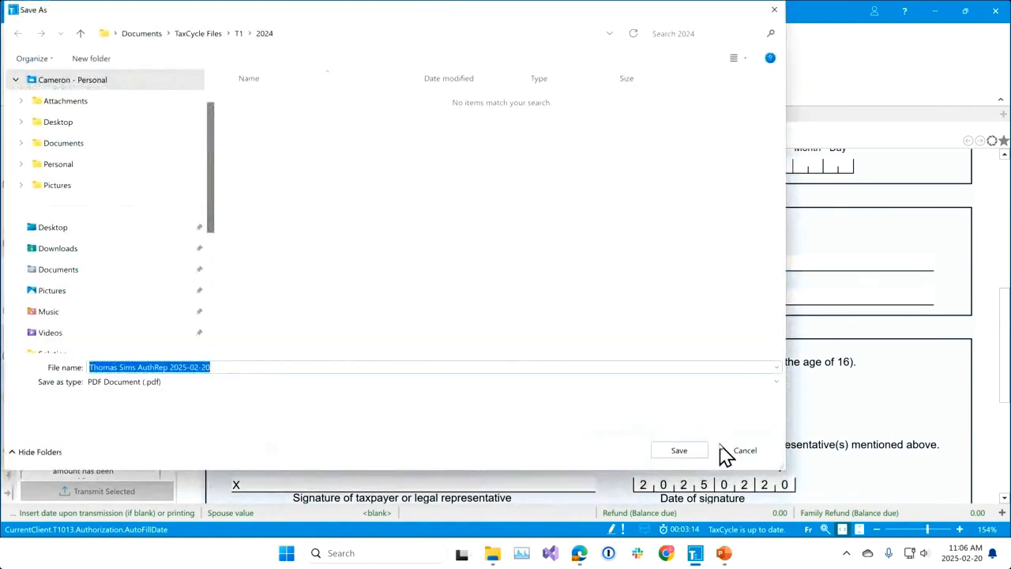
left_click(679, 450)
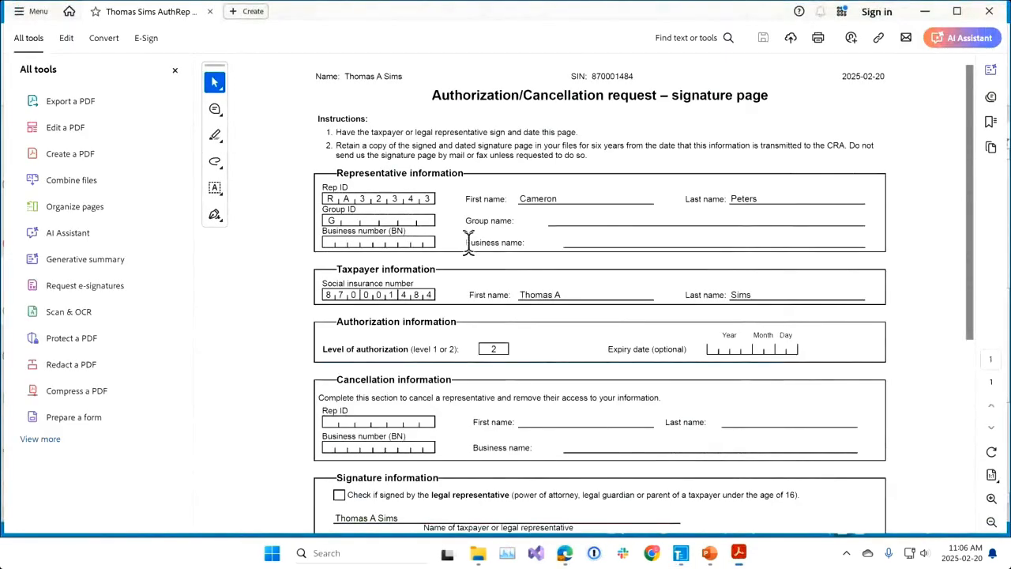
Review the generated AuthRep PDF down to its signature and date section, and close it.
scroll(765, 340, "down", 3)
scroll(760, 371, "down", 3)
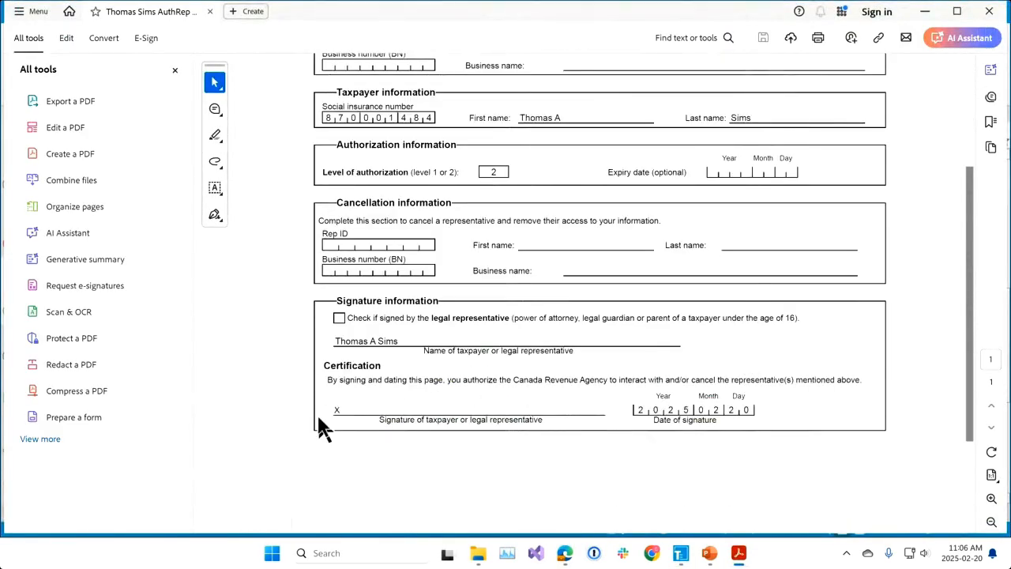
left_click(990, 11)
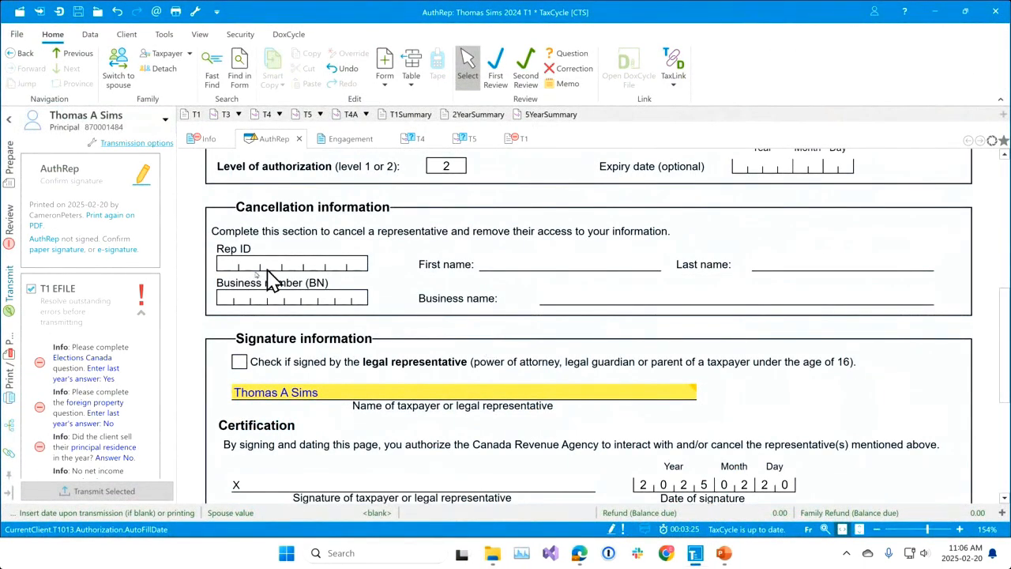
Confirm the AuthRep's paper signature and agree to the Terms and Conditions for filing it.
left_click(69, 251)
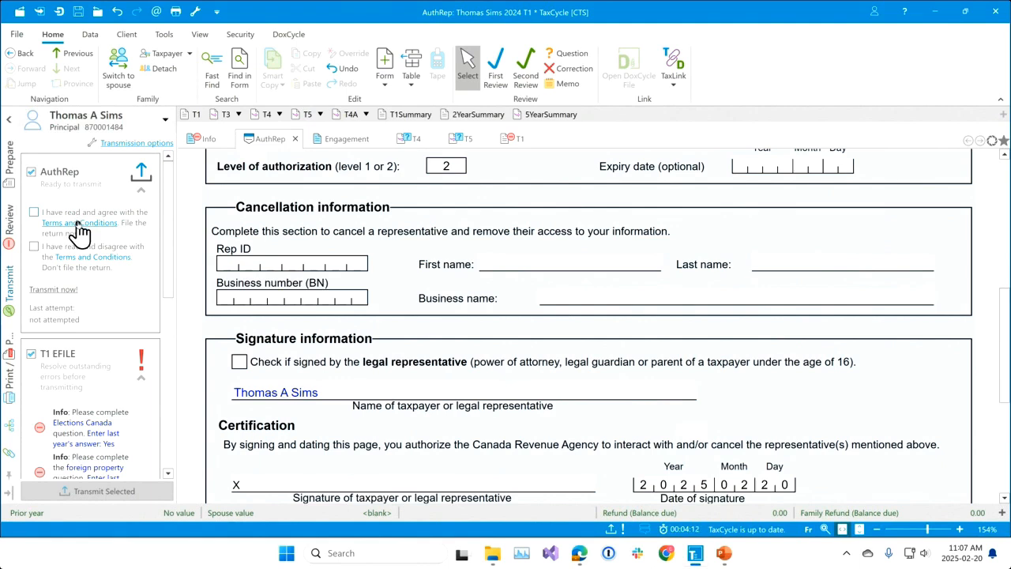
left_click(35, 213)
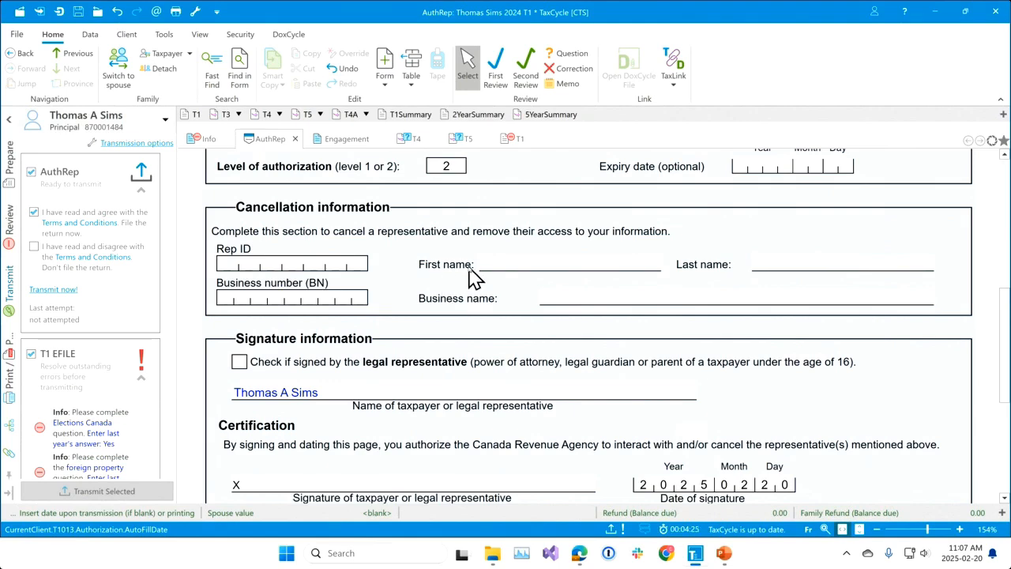
scroll(638, 340, "down", 5)
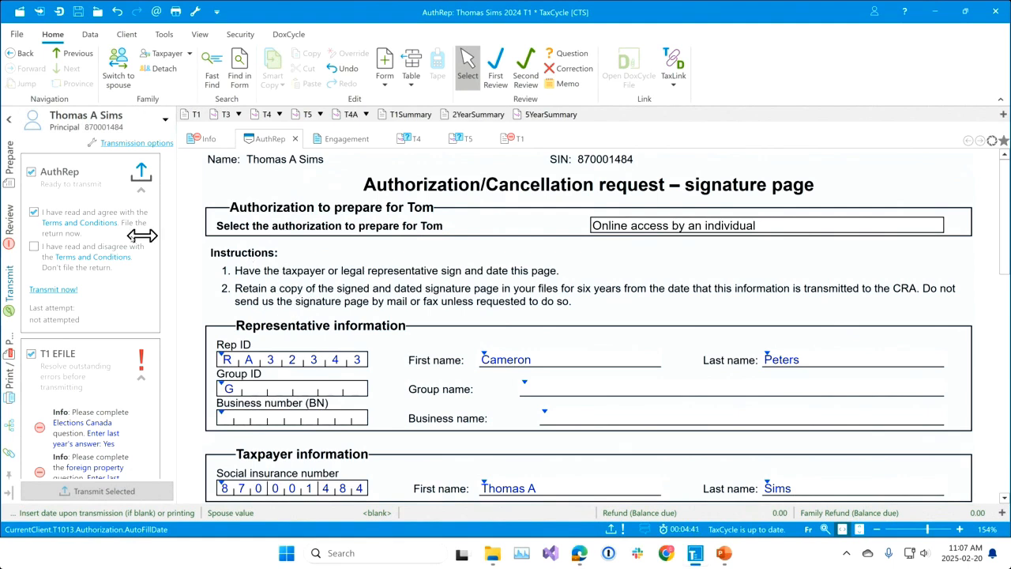
Transmit the AuthRep and save the family's 2024 T1 file in the Desktop folder AFR Webinar - Feb 2025.
left_click(67, 291)
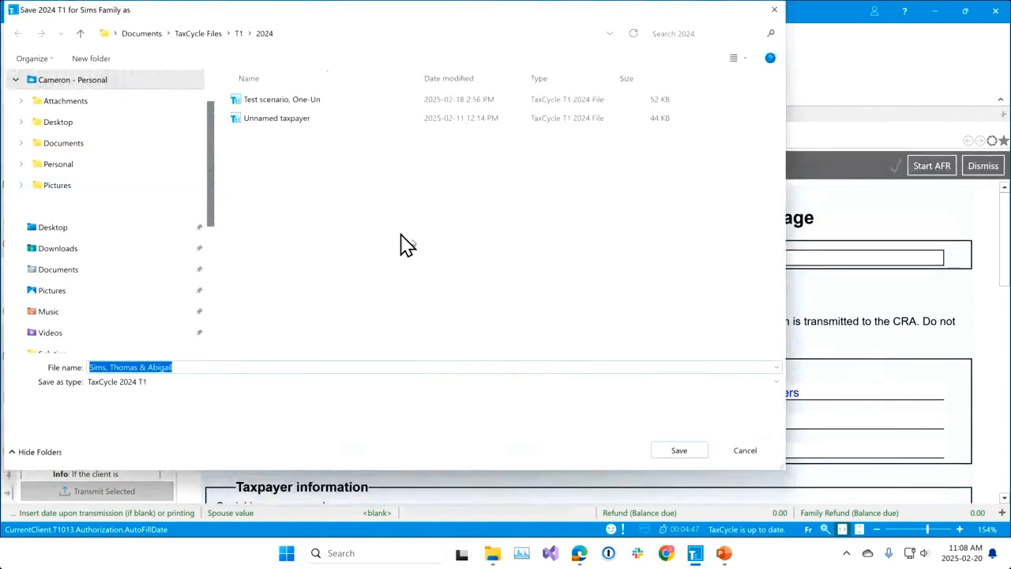
left_click(40, 125)
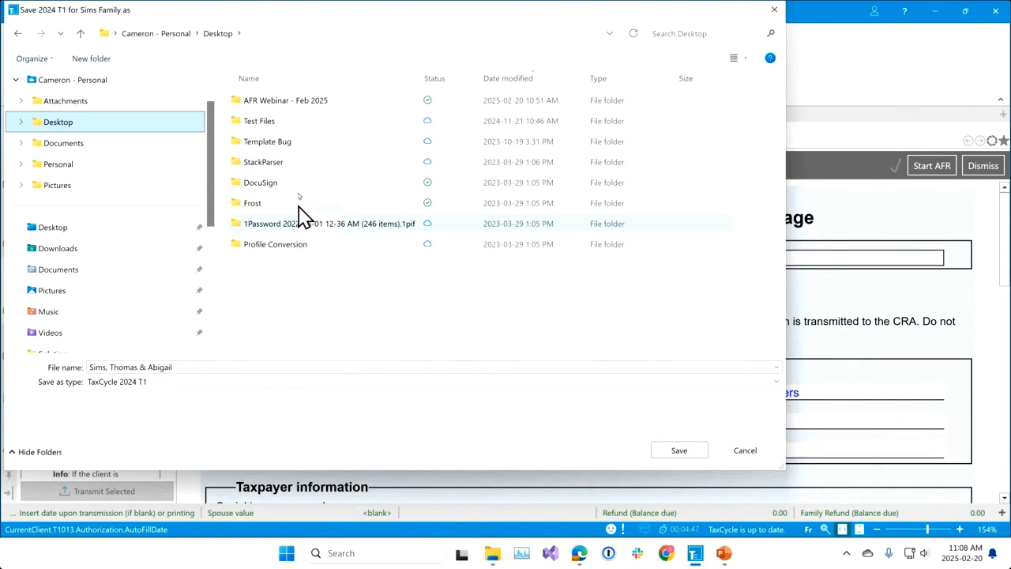
left_click(286, 101)
double_click(289, 107)
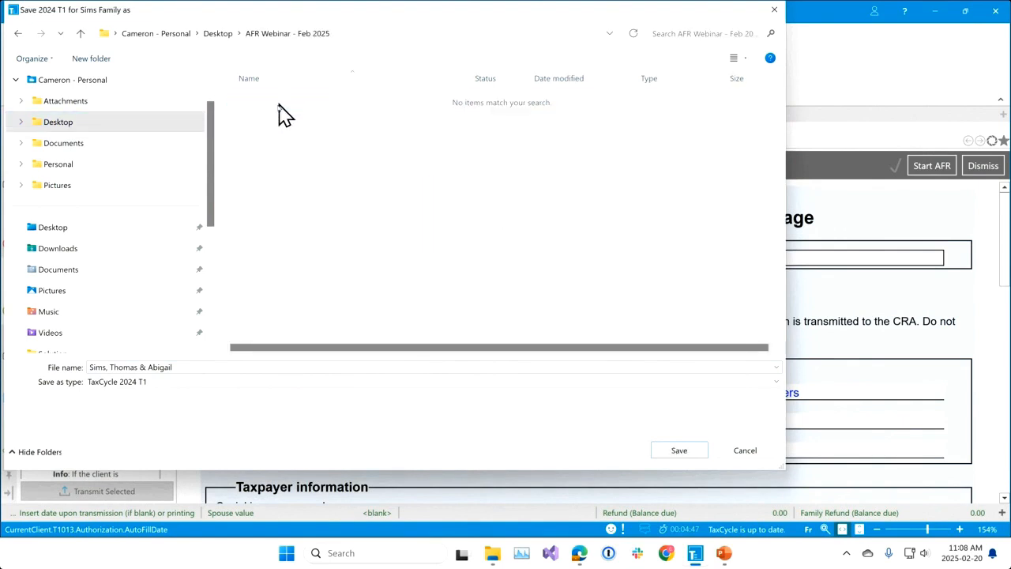
left_click(679, 454)
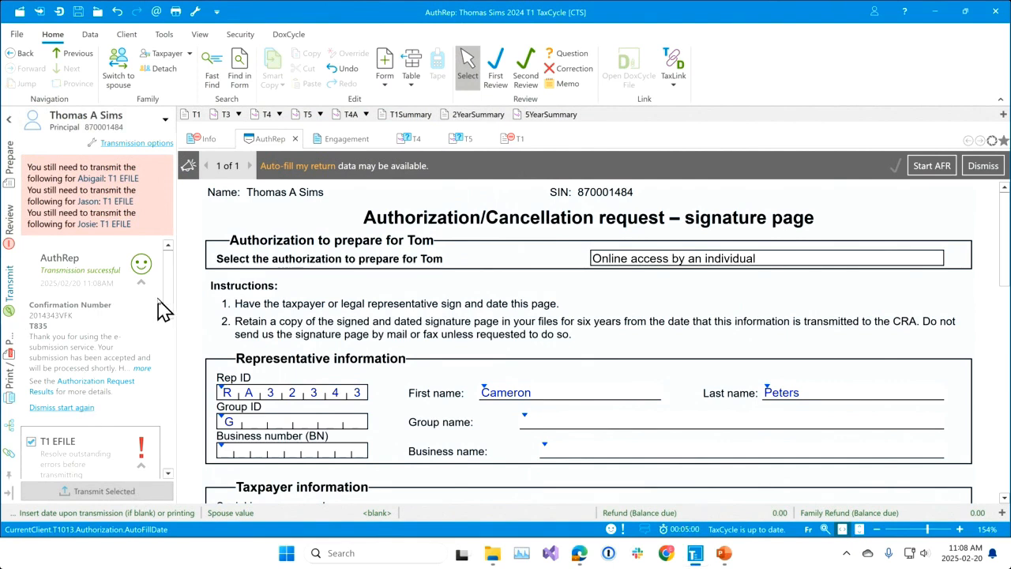
scroll(176, 309, "down", 1)
scroll(172, 301, "up", 1)
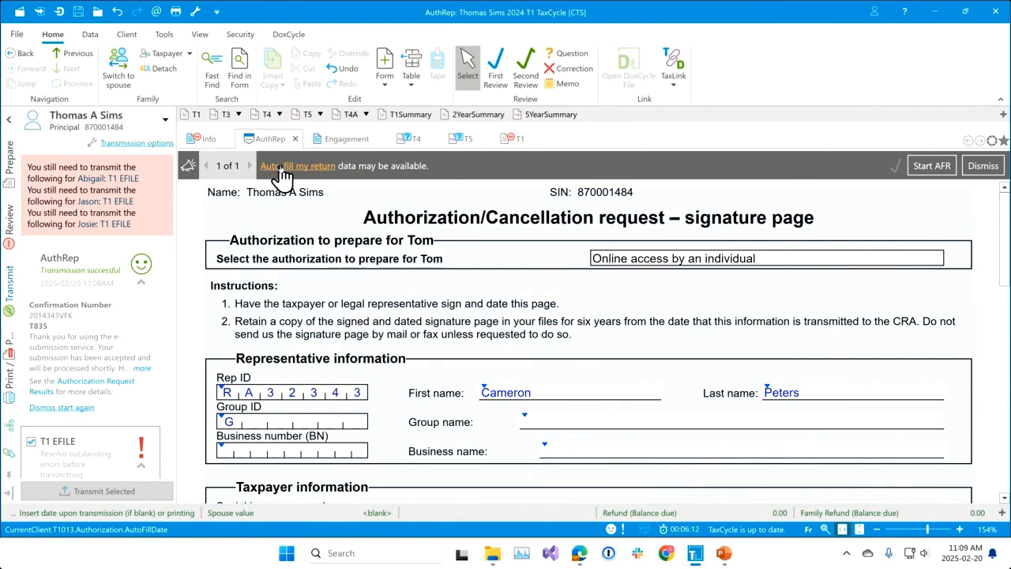
Request Auto-fill my return data for all four family members, logging in to the CRA and confirming the 2024 tax information request.
left_click(281, 170)
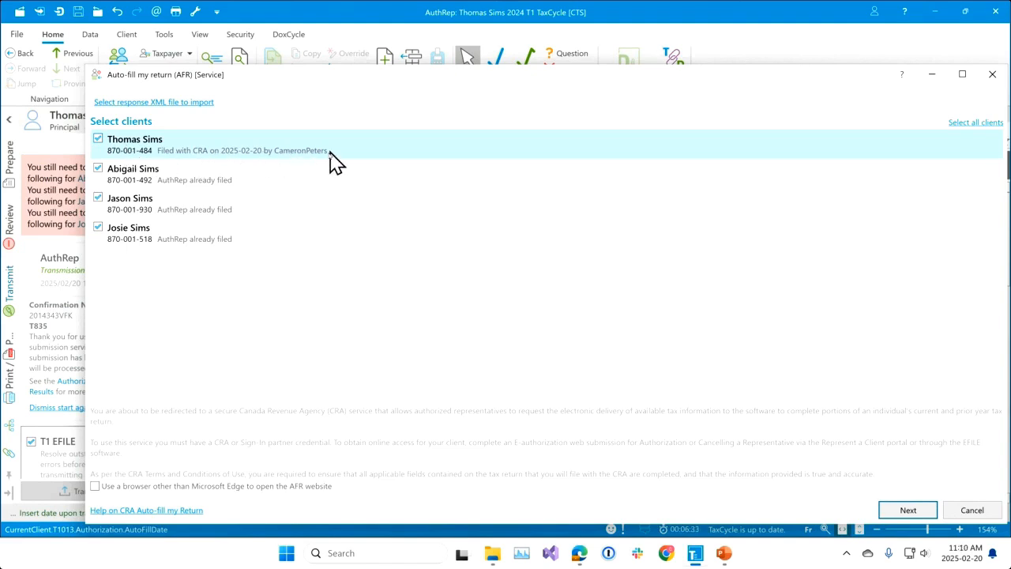
left_click(909, 510)
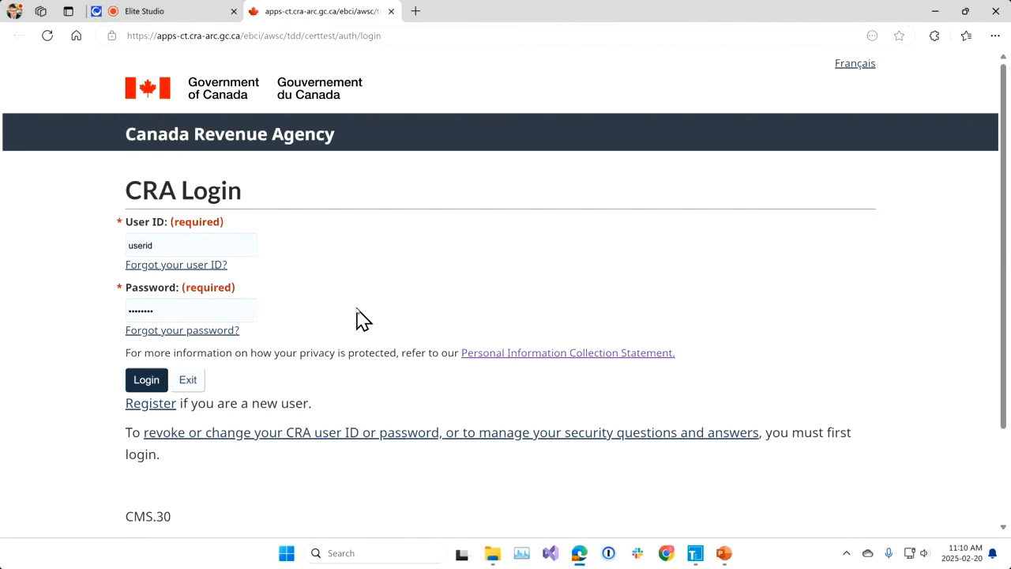
left_click(146, 381)
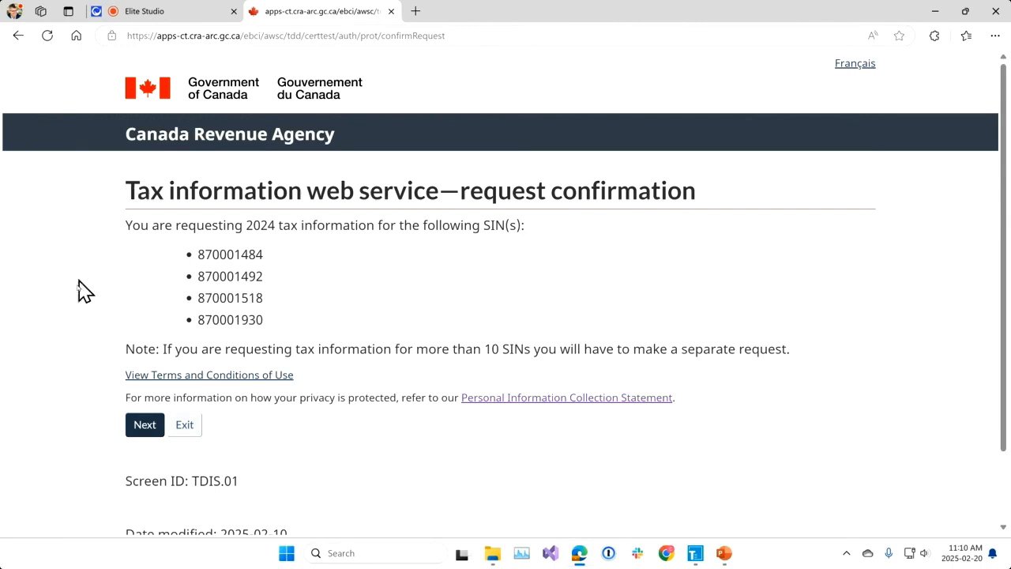
left_click(143, 427)
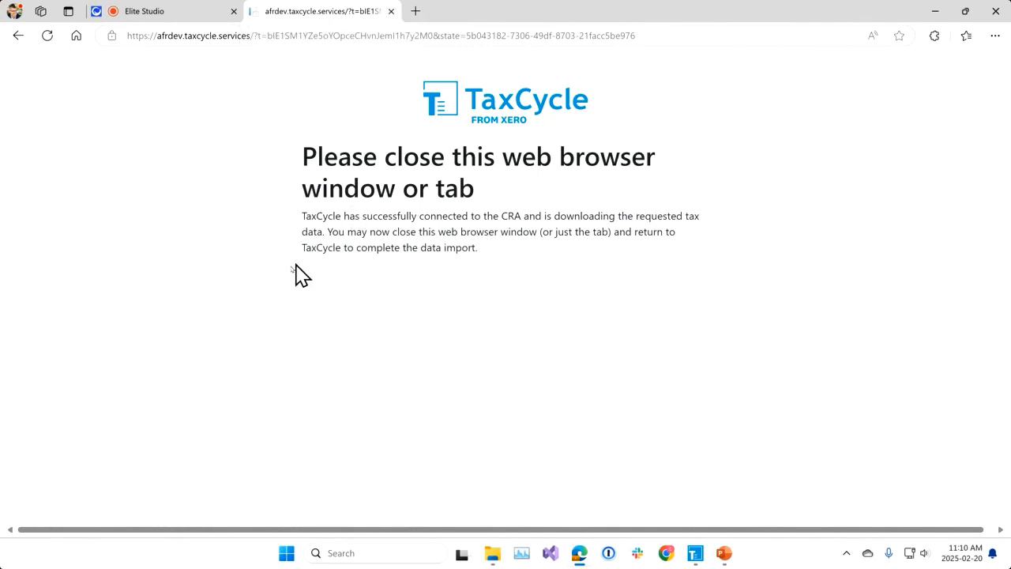
Close the completed CRA connection page and switch back to TaxCycle's Auto-fill my return window.
left_click_drag(305, 217, 720, 250)
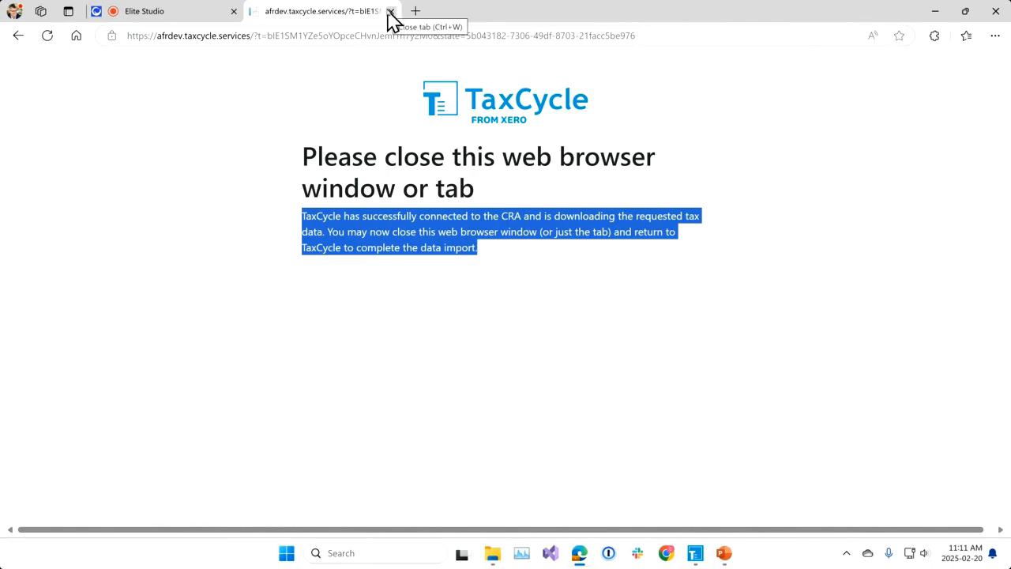
left_click(390, 12)
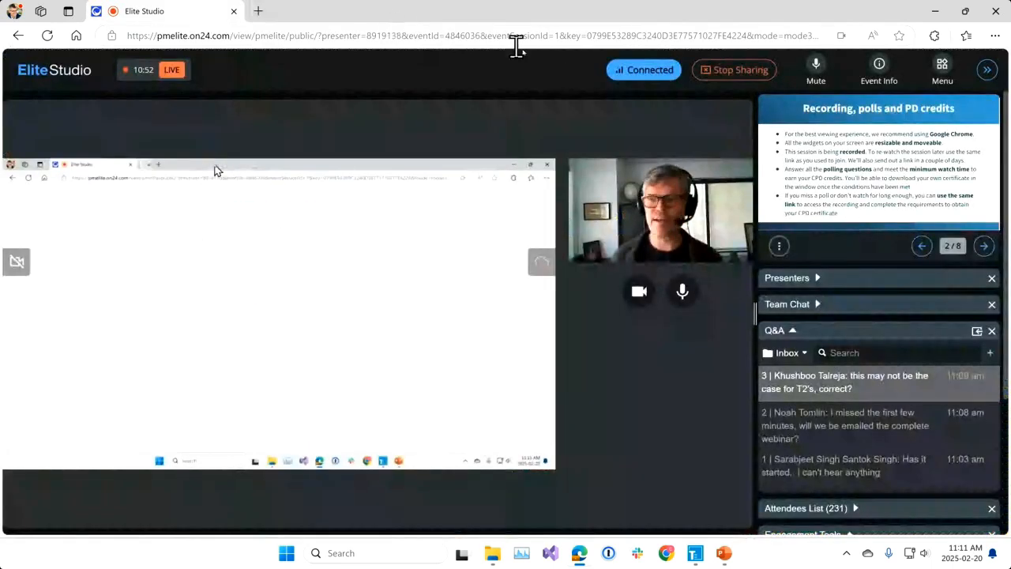
mouse_move(695, 553)
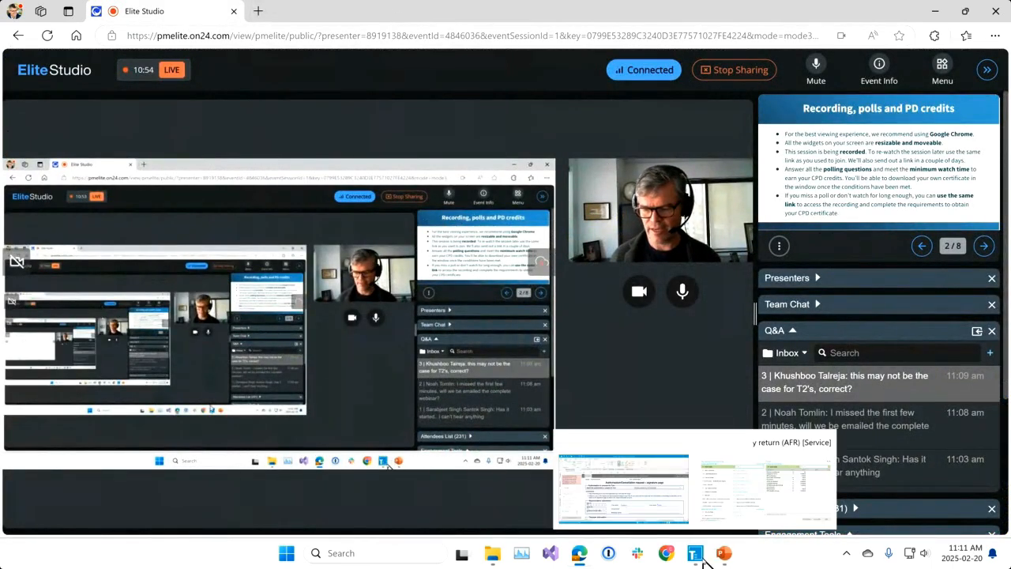
left_click(666, 485)
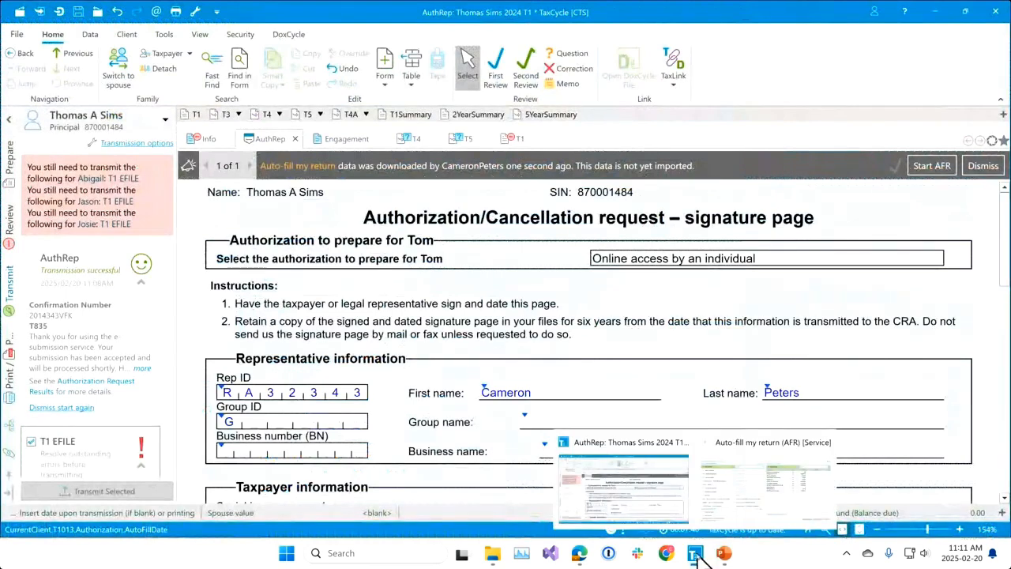
left_click(753, 482)
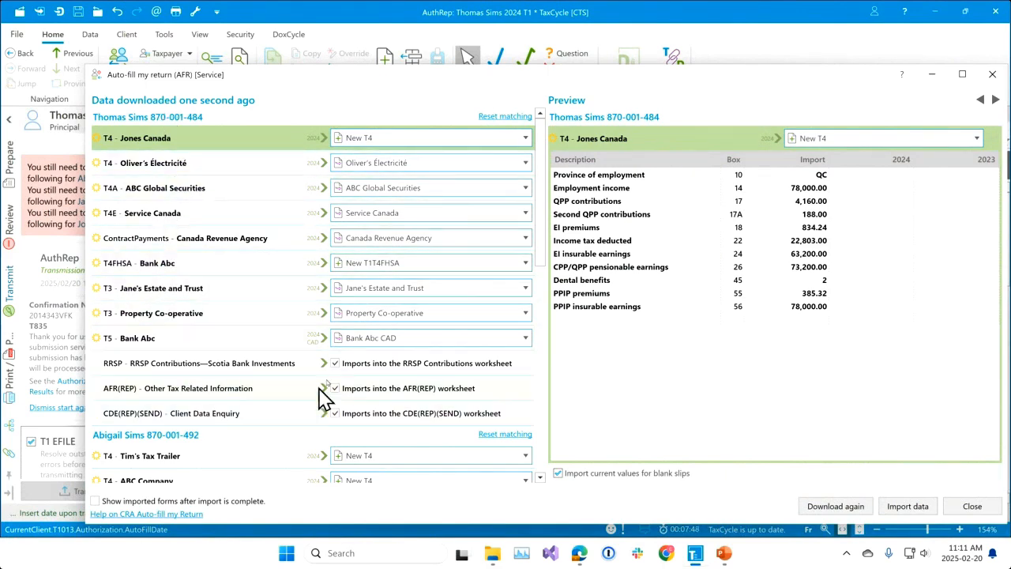
Review the downloaded slips listed for every family member and the preview of the Jones Canada T4.
left_click_drag(543, 237, 542, 474)
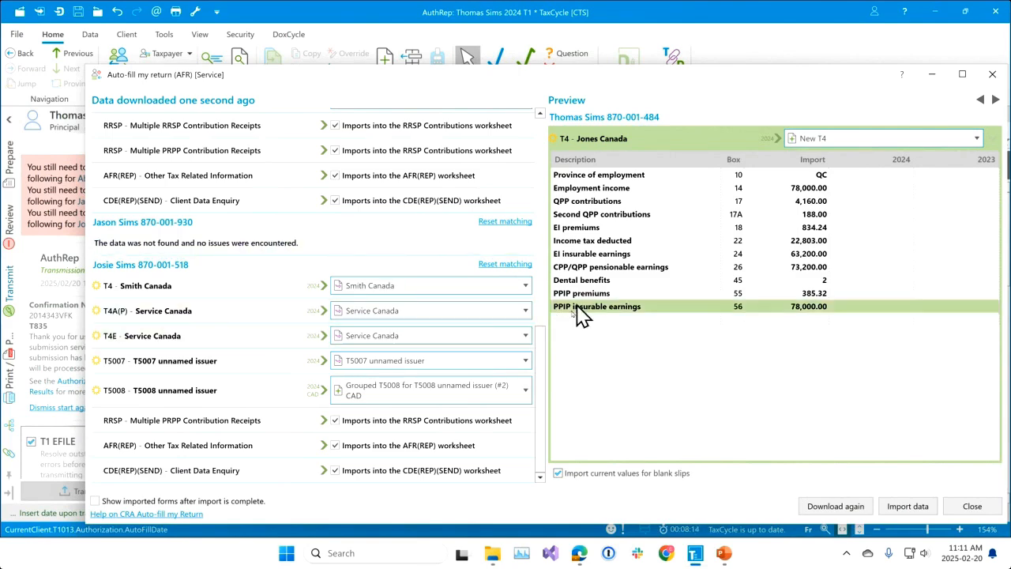
left_click_drag(542, 406, 565, 146)
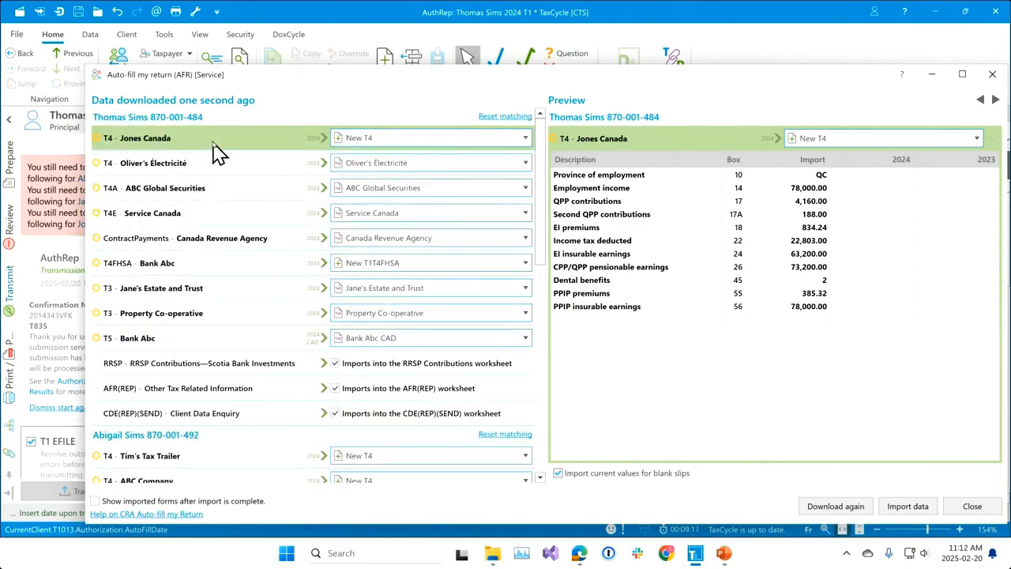
mouse_move(226, 151)
mouse_move(115, 150)
mouse_move(146, 147)
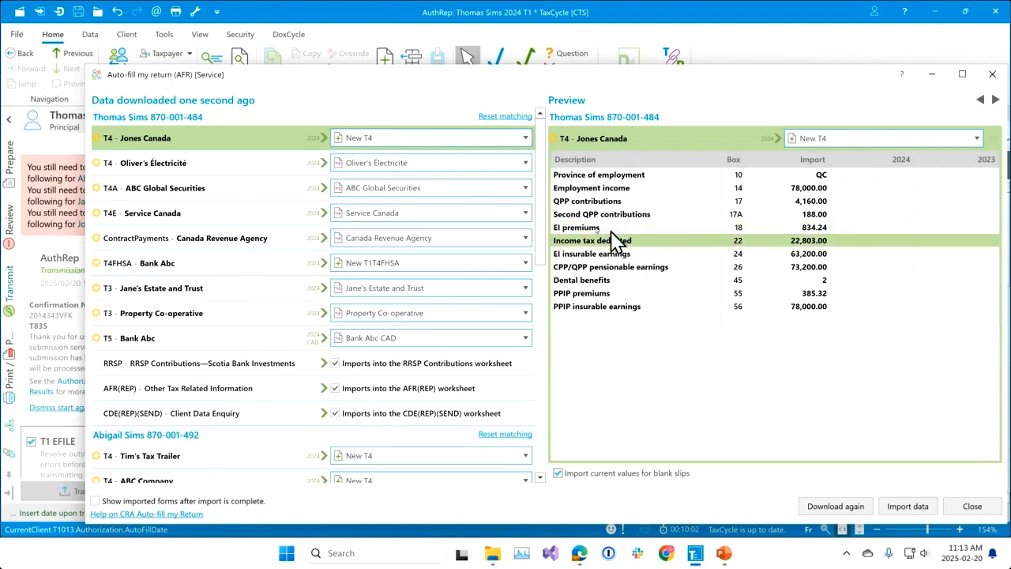
Preview the Oliver's Électricité T4, inspect its 2024 employment income field on the slip, and return to the Auto-fill my return window.
left_click(185, 169)
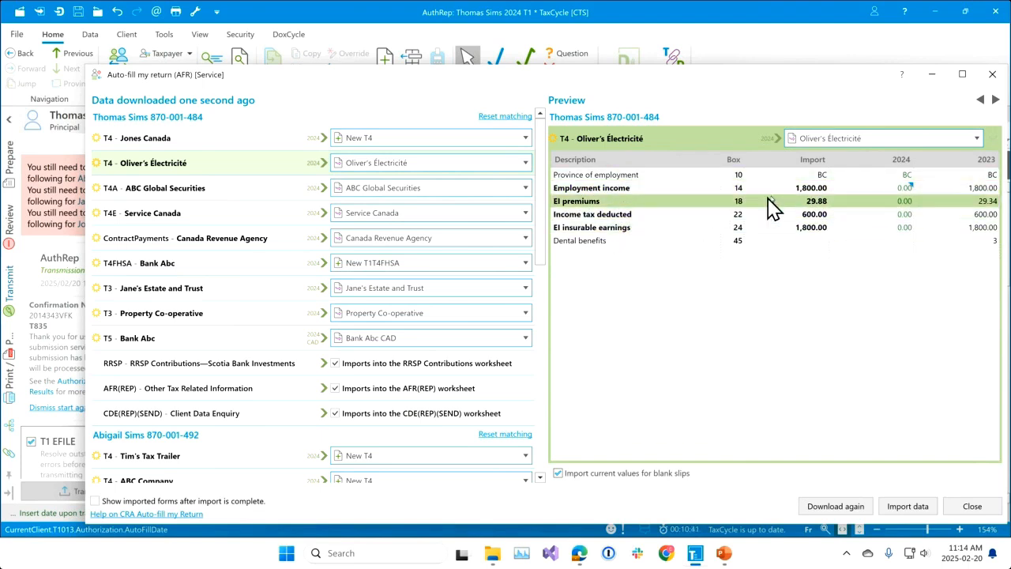
left_click(906, 189)
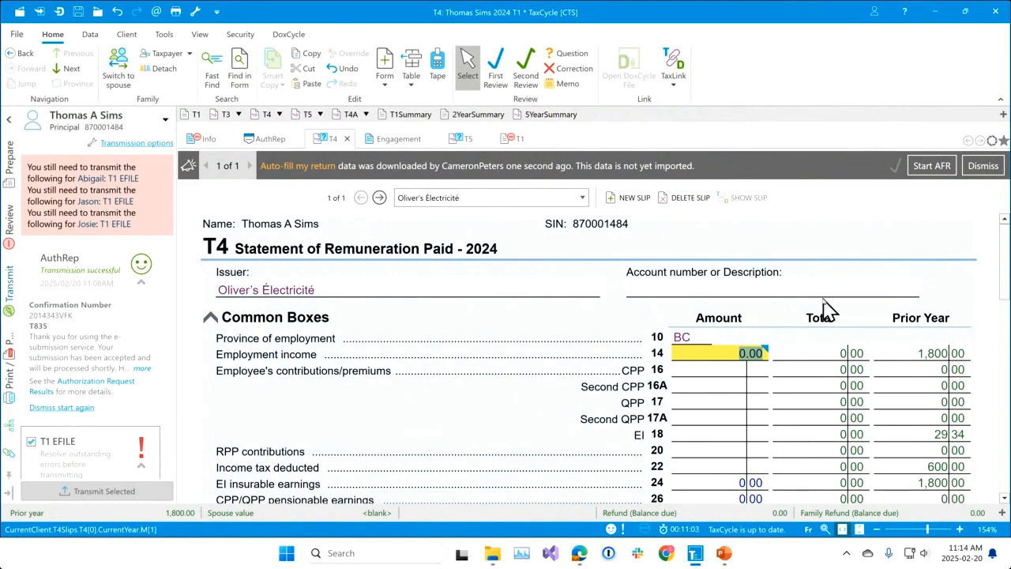
mouse_move(665, 364)
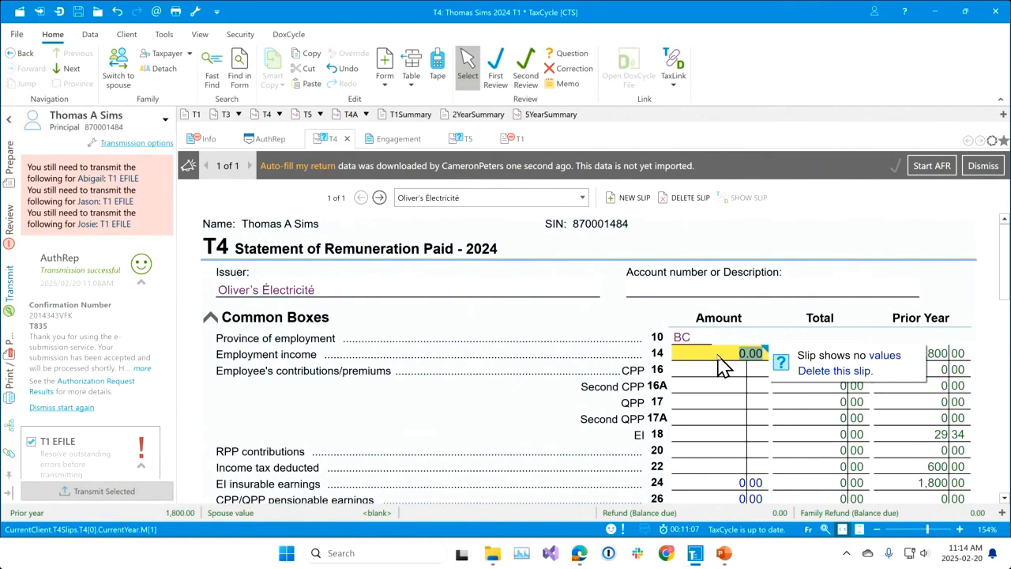
mouse_move(697, 554)
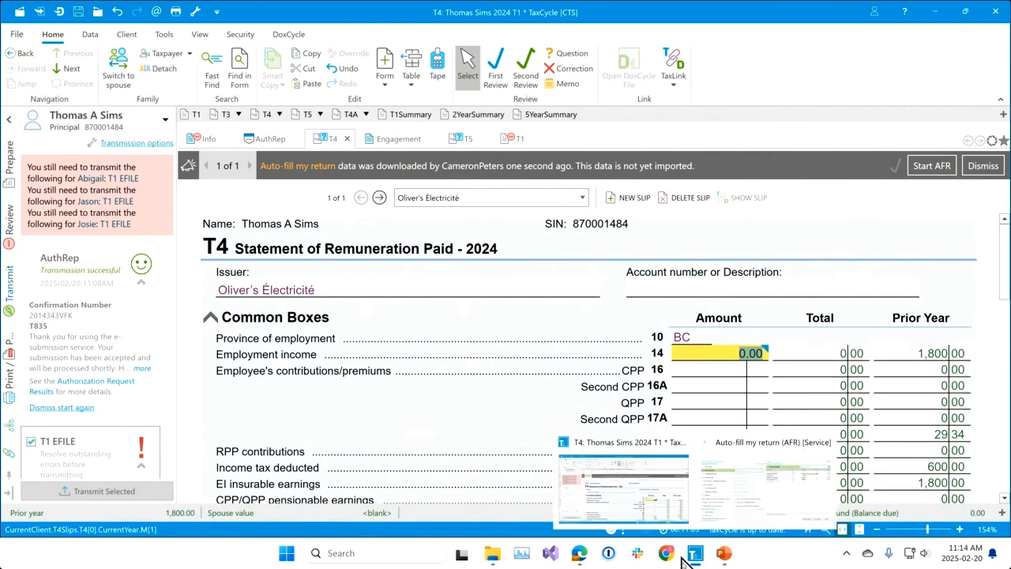
left_click(759, 490)
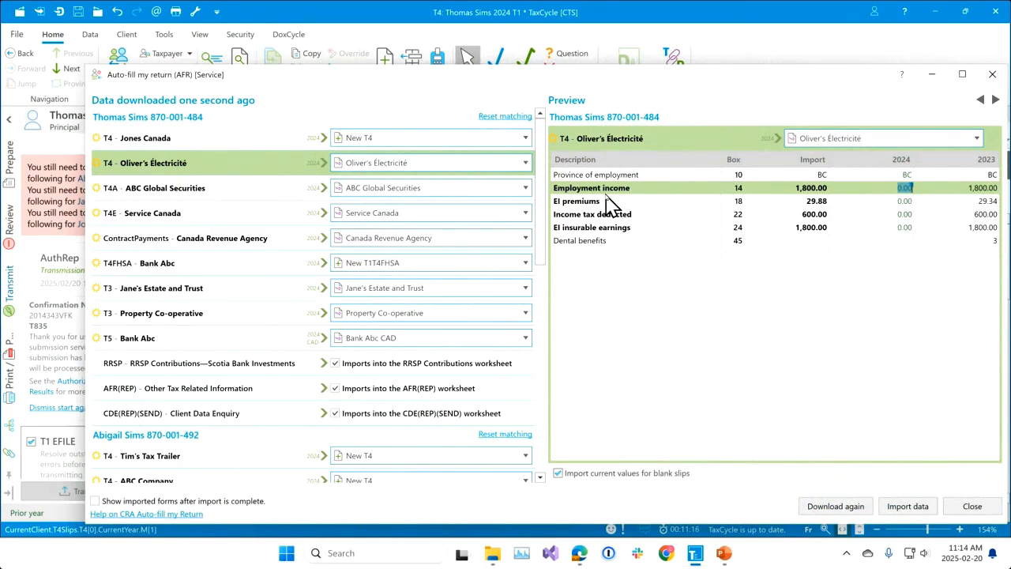
Arrange the Auto-fill my return window side by side with the T1 return and preview the ABC Global Securities T4A.
key("super+Right")
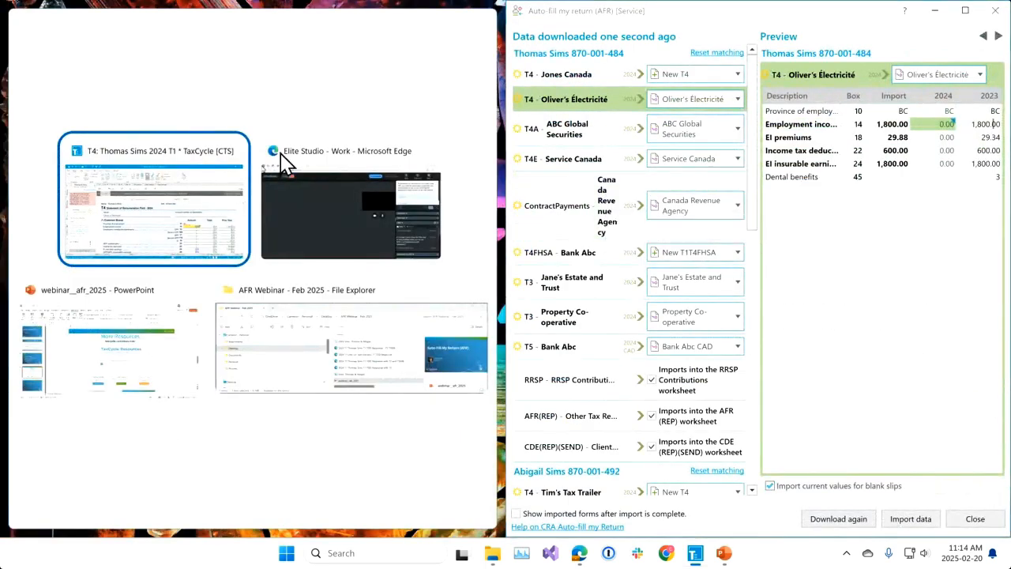
left_click(150, 238)
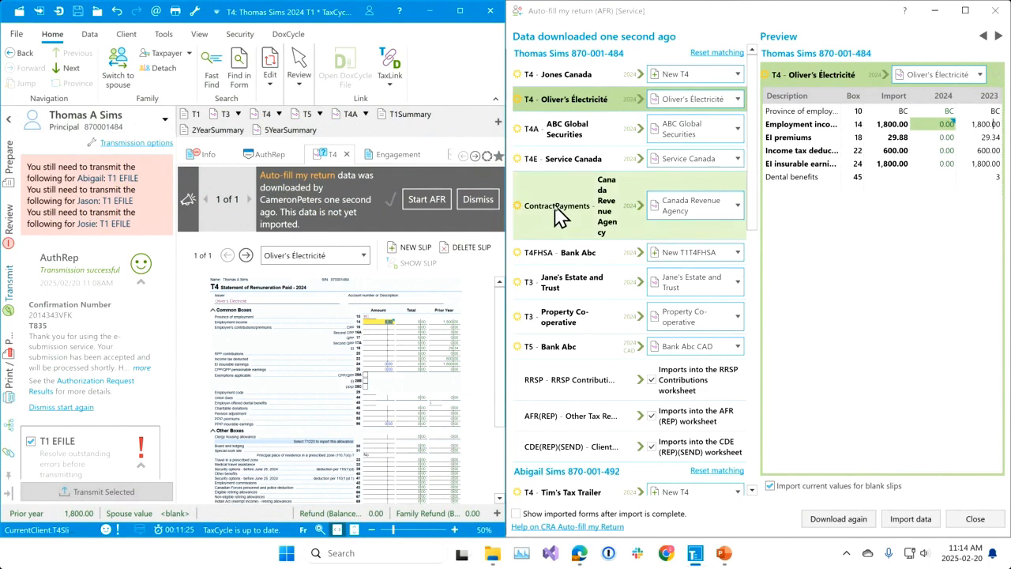
left_click(586, 136)
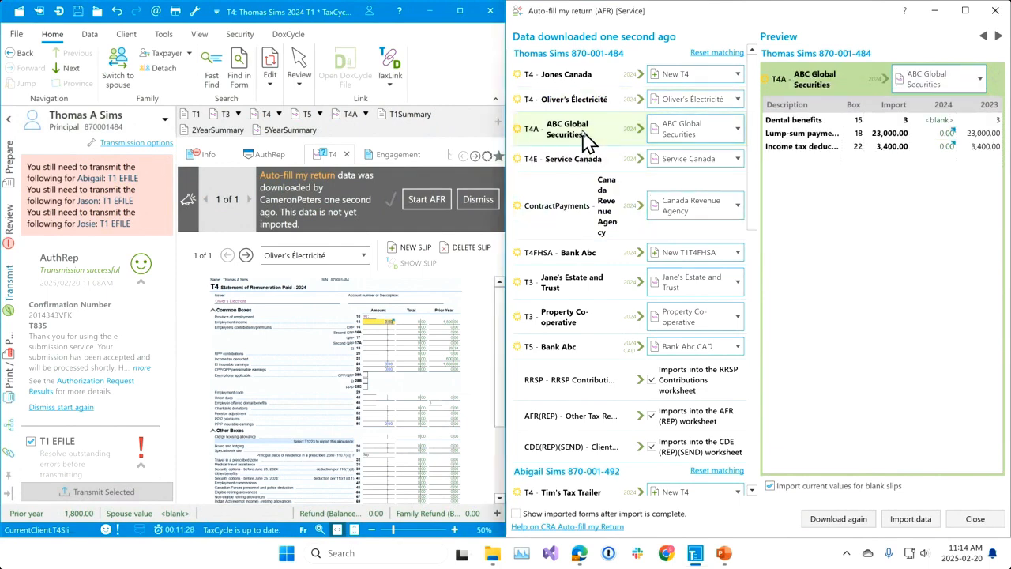
Open the ABC Global Securities T4A slip from its 2024 lump-sum payments amount in the preview and maximize the return window.
left_click(948, 133)
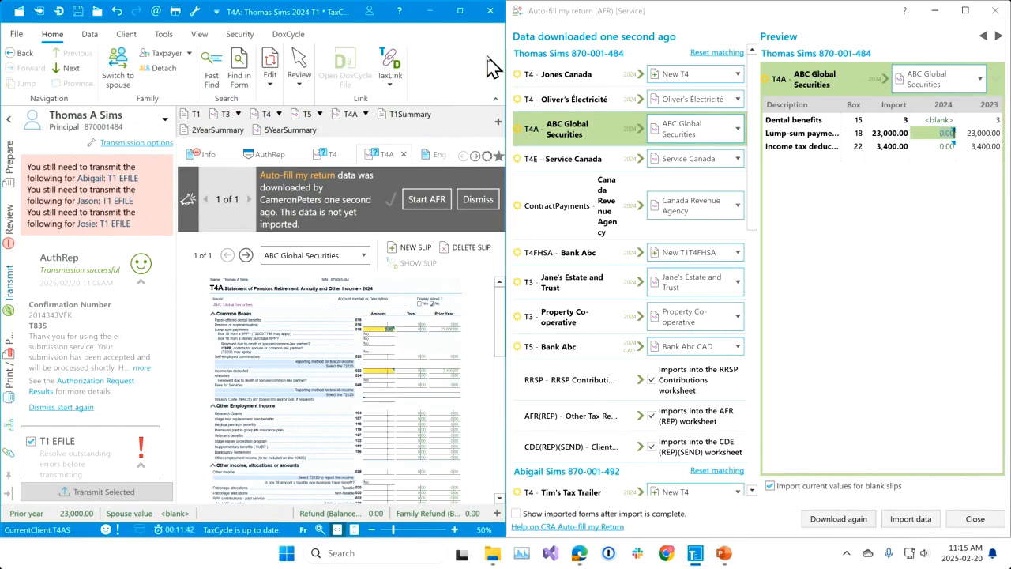
left_click(461, 12)
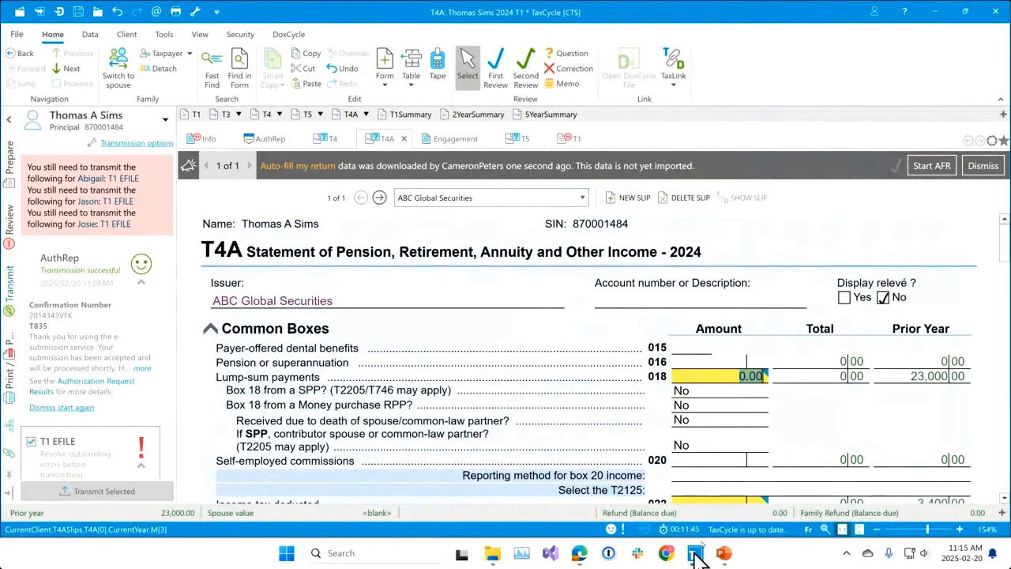
Bring the Auto-fill my return window back and restore it to a floating window over the maximized return.
mouse_move(699, 558)
left_click(755, 494)
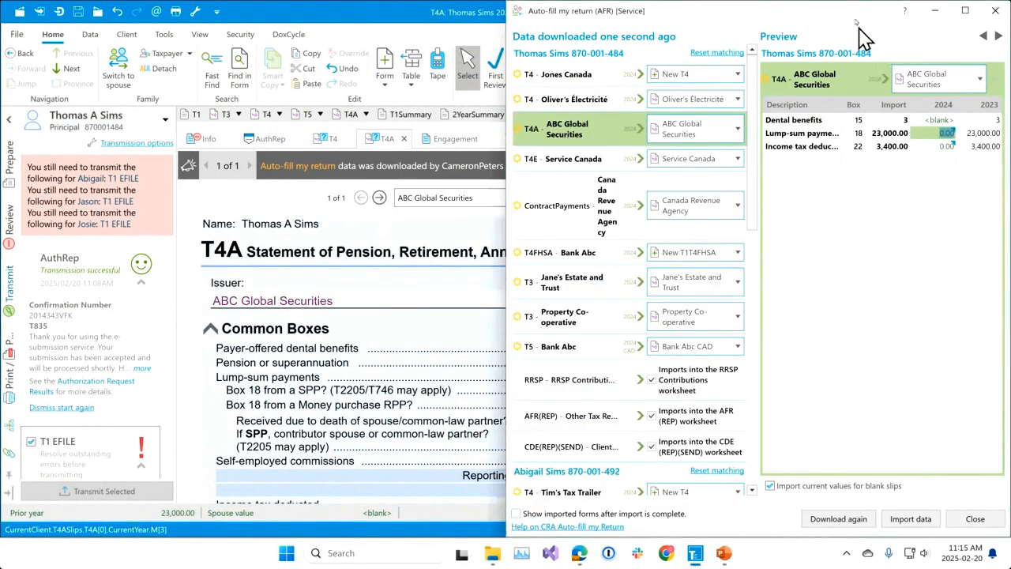
left_click(965, 11)
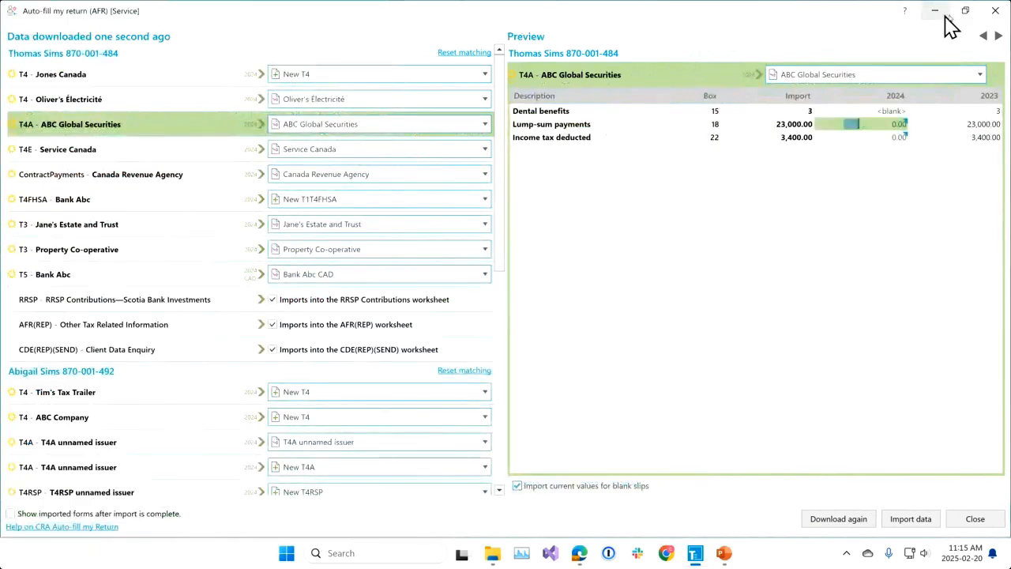
left_click(965, 11)
left_click_drag(774, 83, 740, 62)
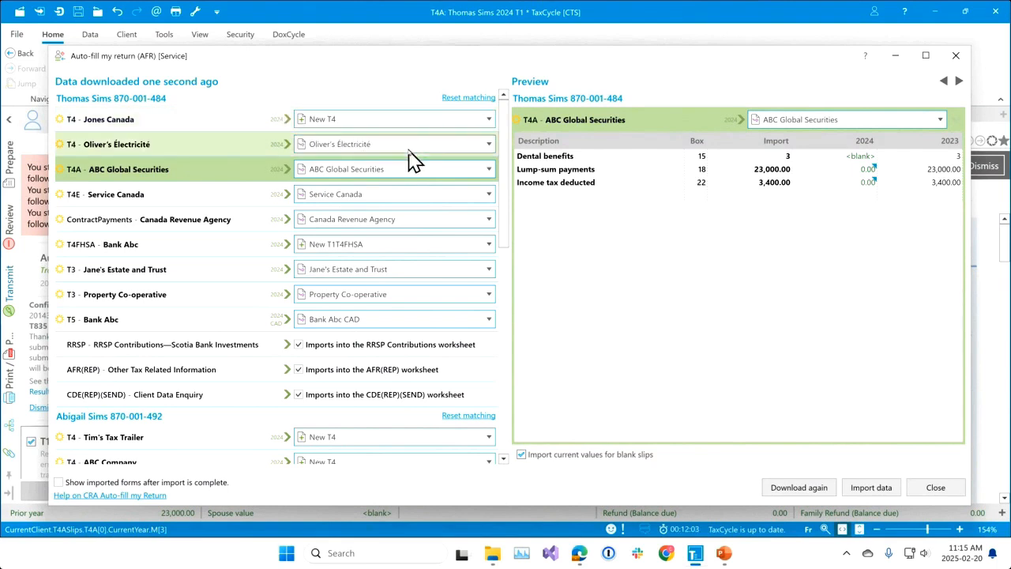
Try matching the Jones Canada T4 to the existing Oliver's Électricité slip, and set the match back to New T4.
left_click(488, 124)
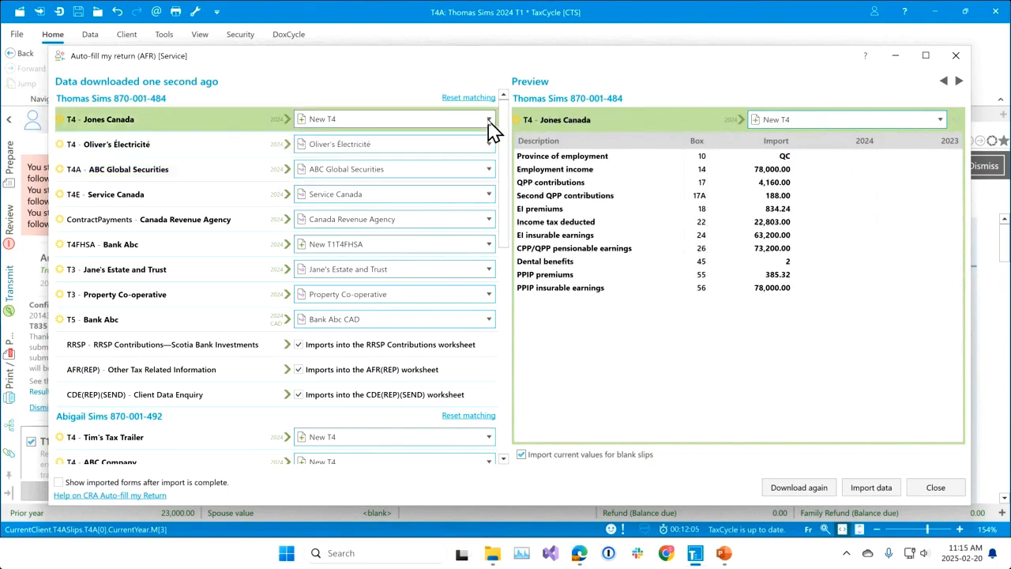
left_click(489, 120)
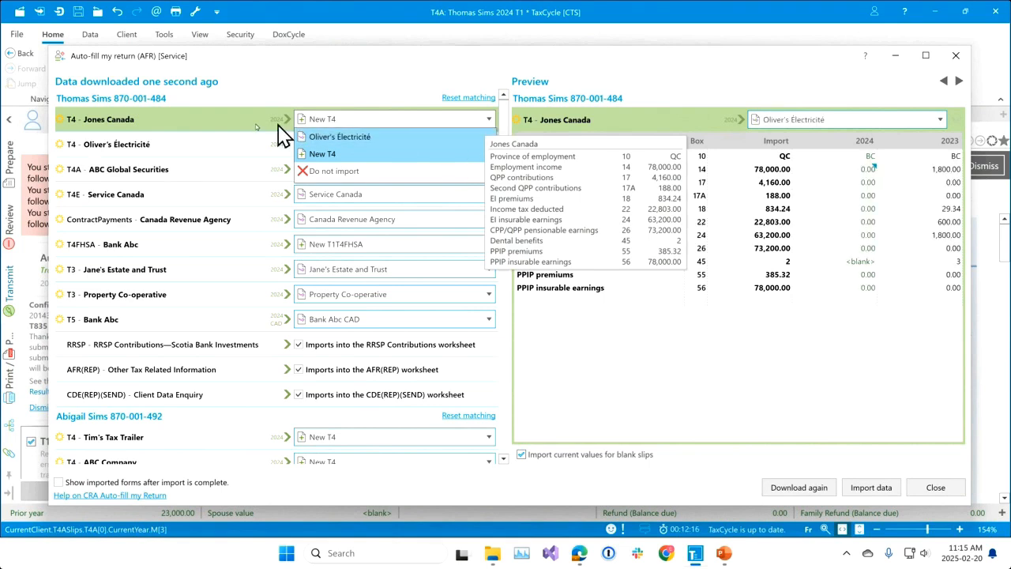
left_click(186, 120)
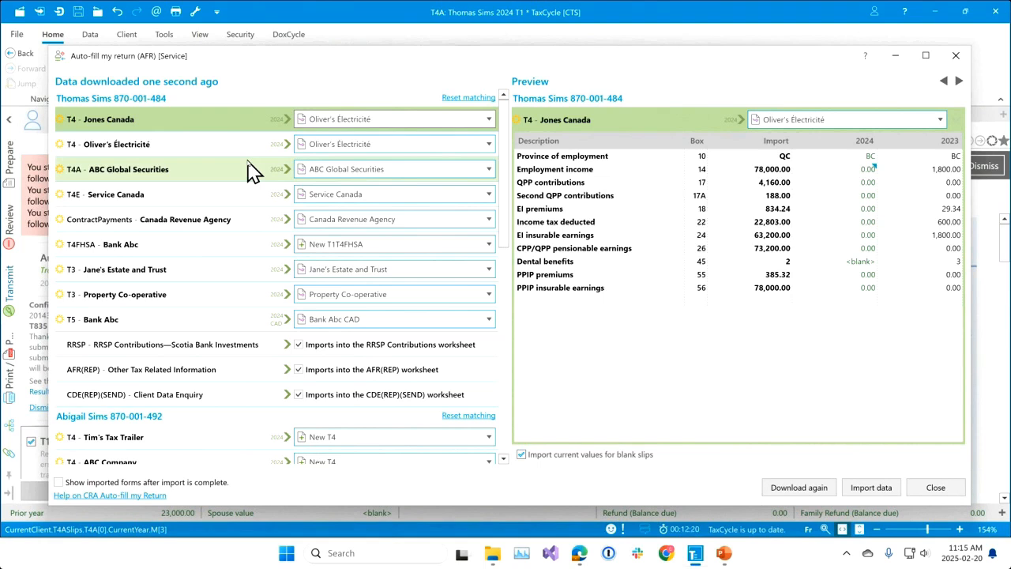
left_click(490, 120)
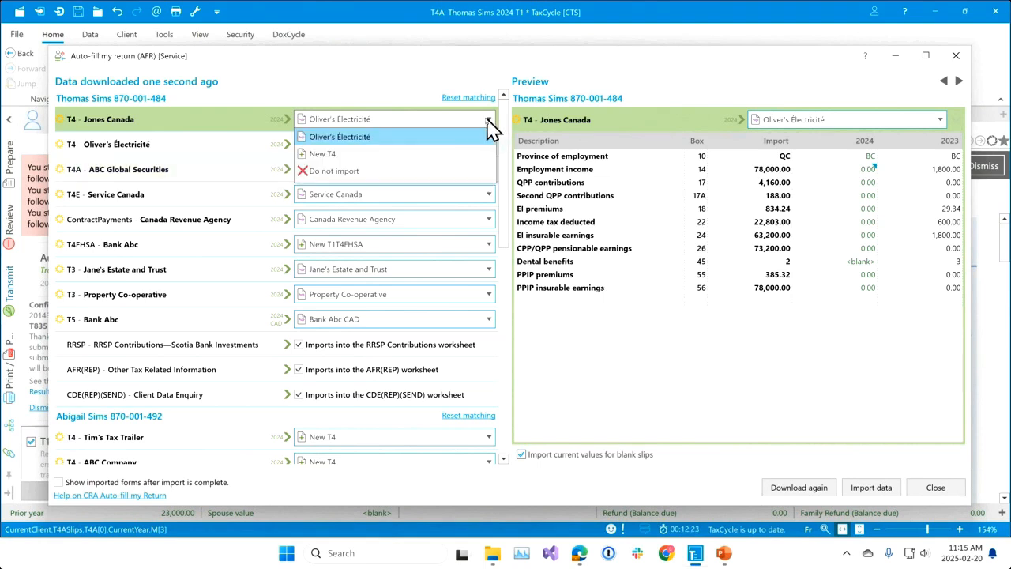
left_click(412, 155)
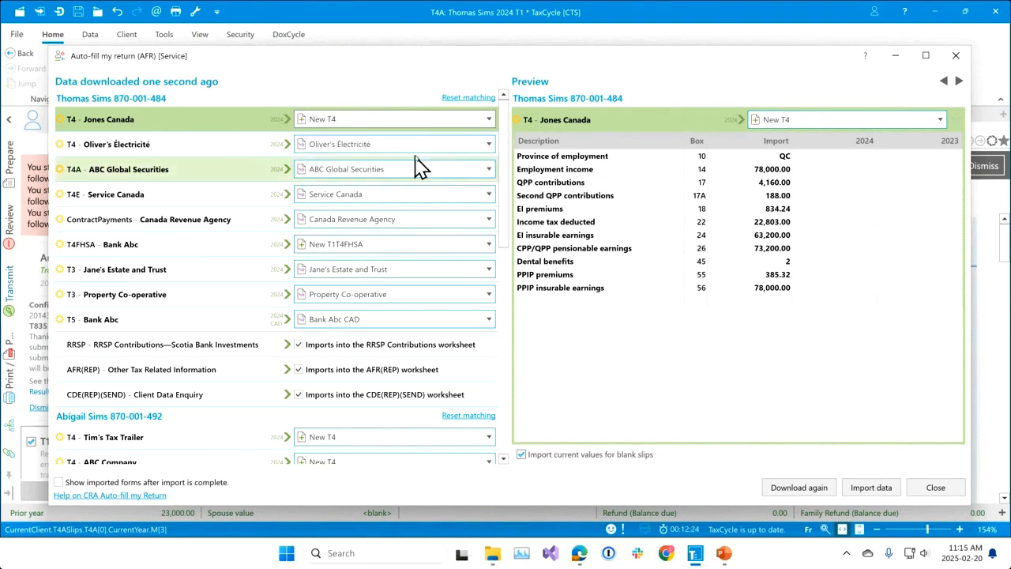
Create a second T4 slip in the return with issuer Jons Excavating and province of employment AB.
left_click(382, 11)
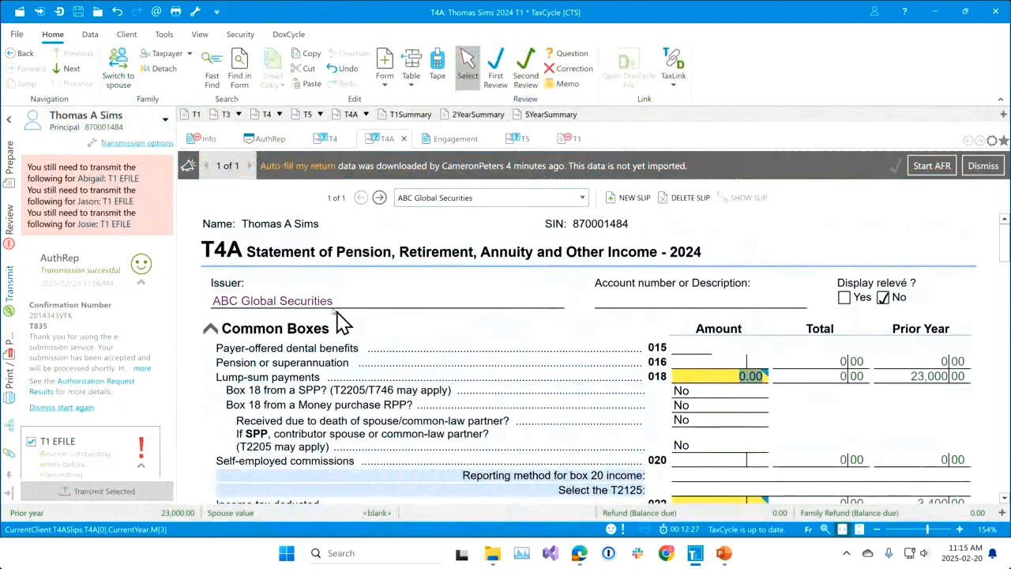
left_click(330, 139)
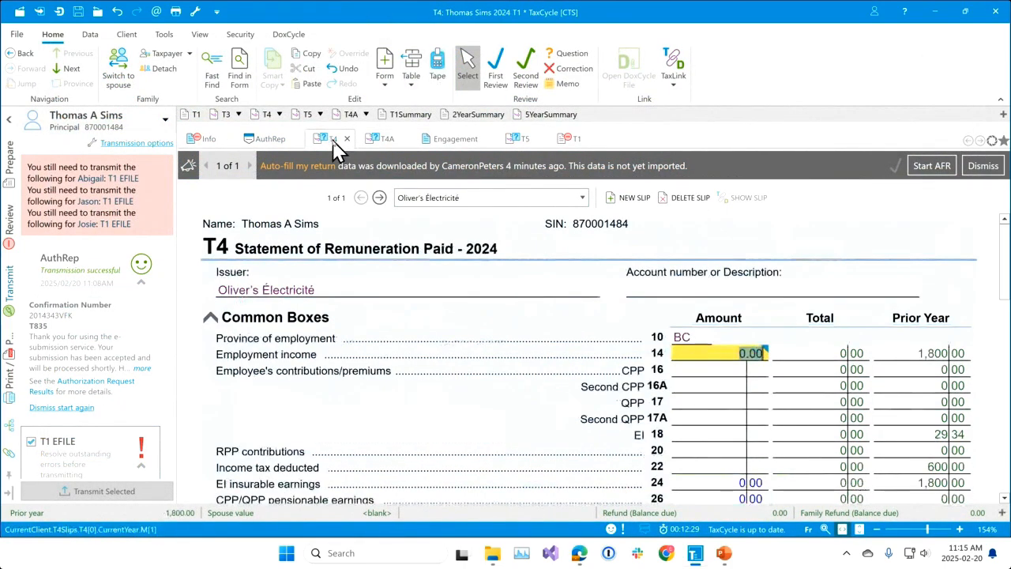
left_click(380, 199)
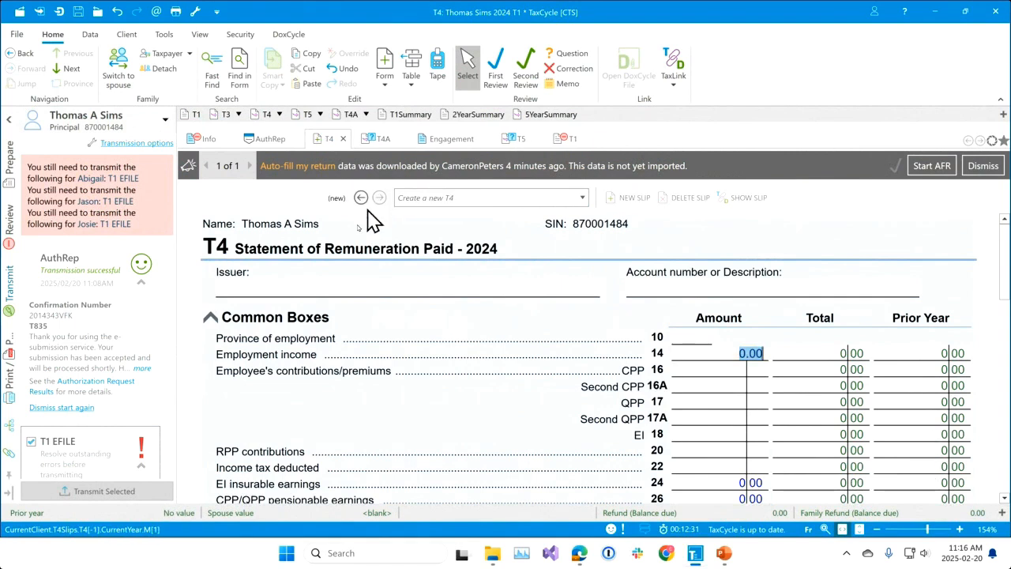
type("Jons Excavating")
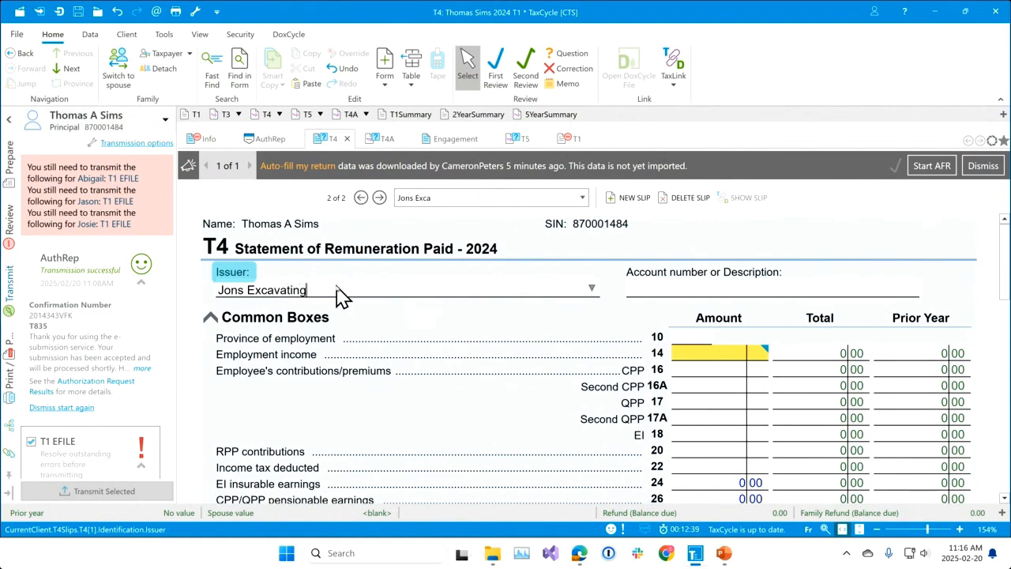
key("Tab")
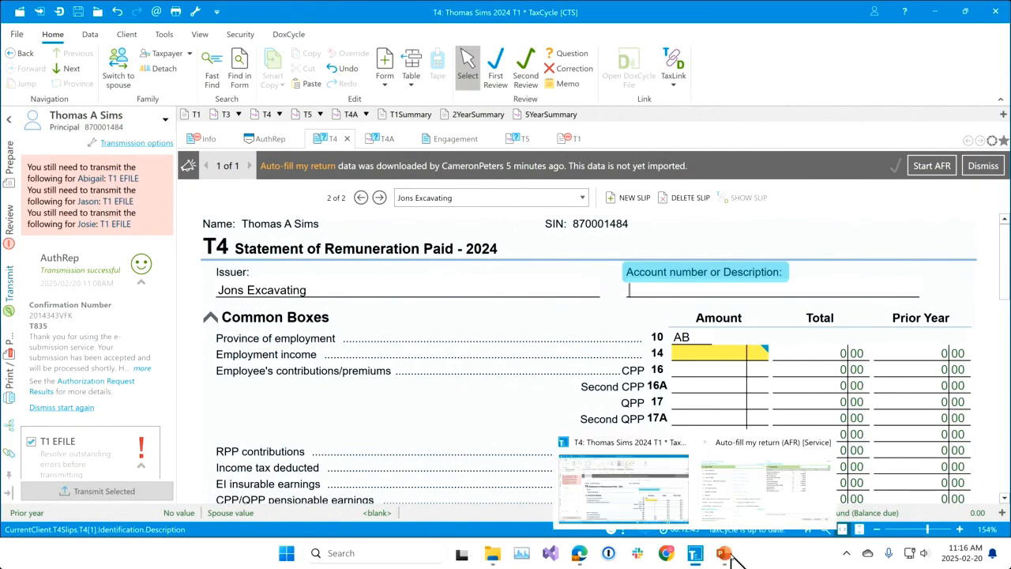
Return to the Auto-fill my return window and match the Jones Canada T4 to the Jons Excavating slip.
mouse_move(699, 549)
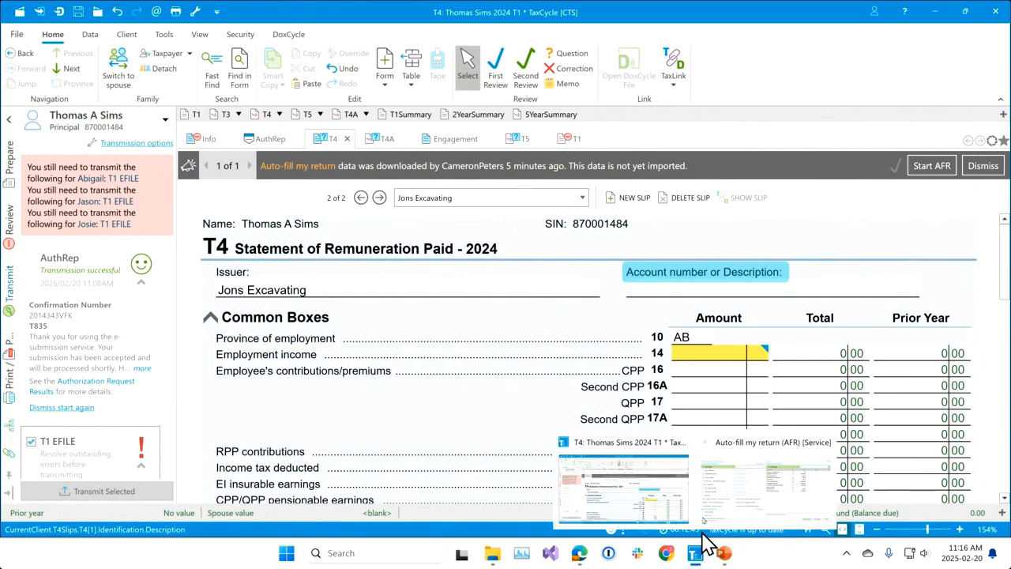
left_click(743, 478)
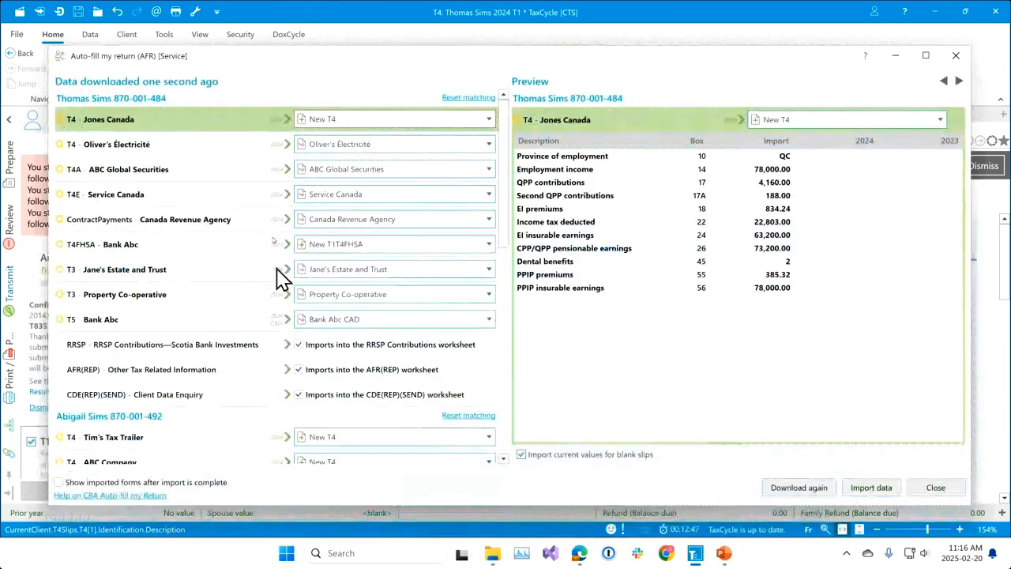
left_click(489, 120)
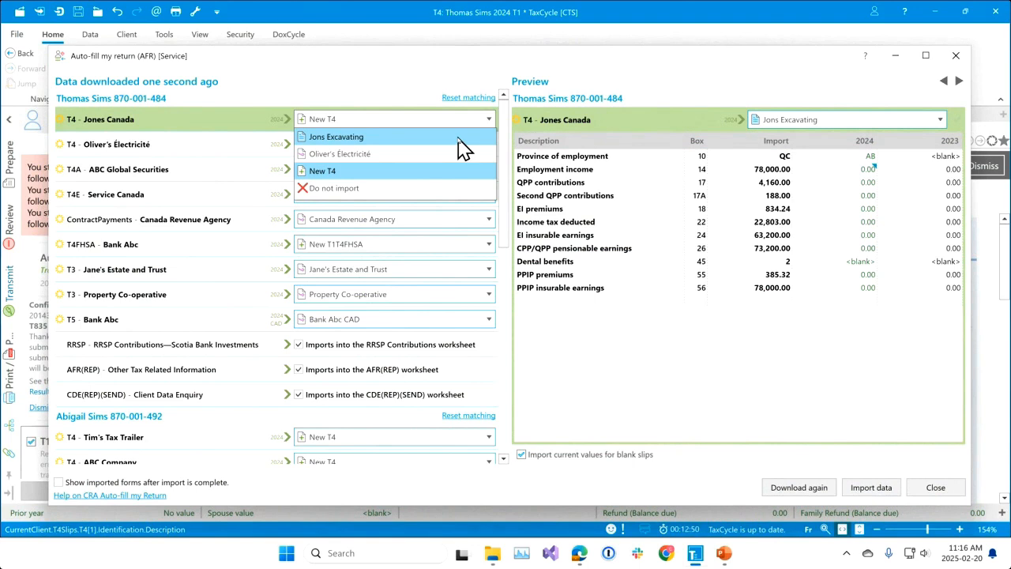
mouse_move(462, 149)
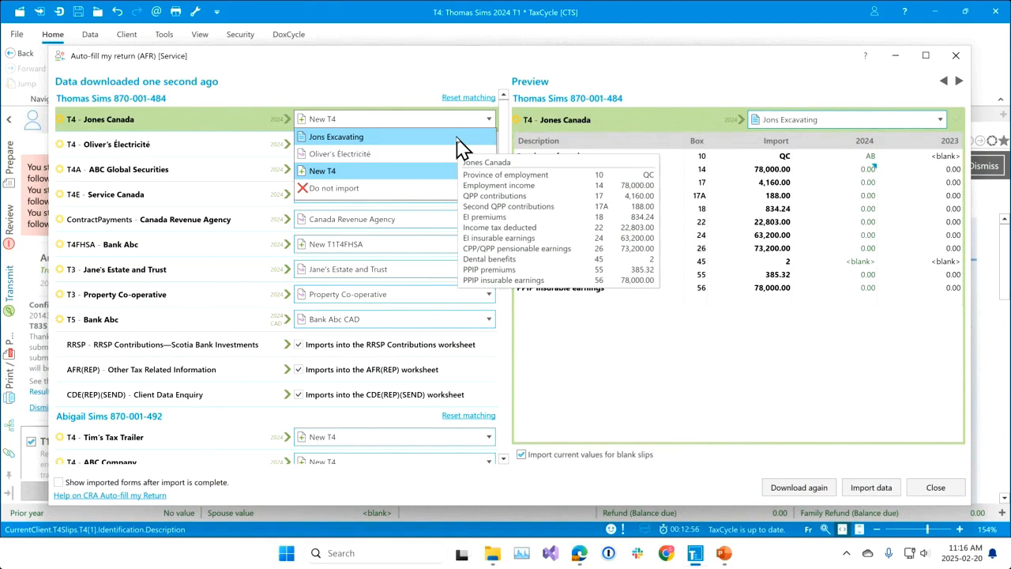
left_click(457, 138)
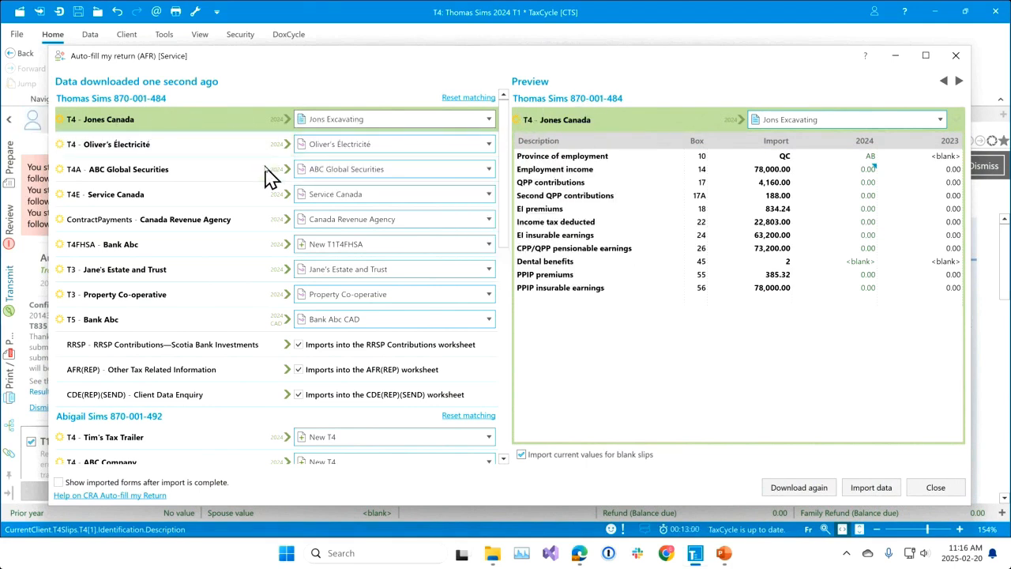
Check the Jones Canada employment income row in the preview and import the downloaded data.
mouse_move(269, 176)
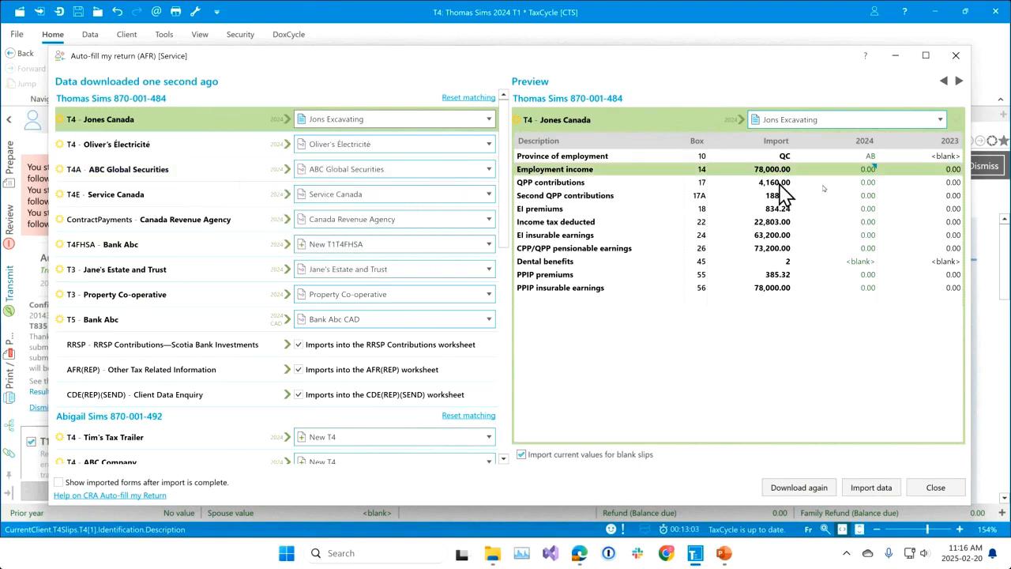
left_click(564, 170)
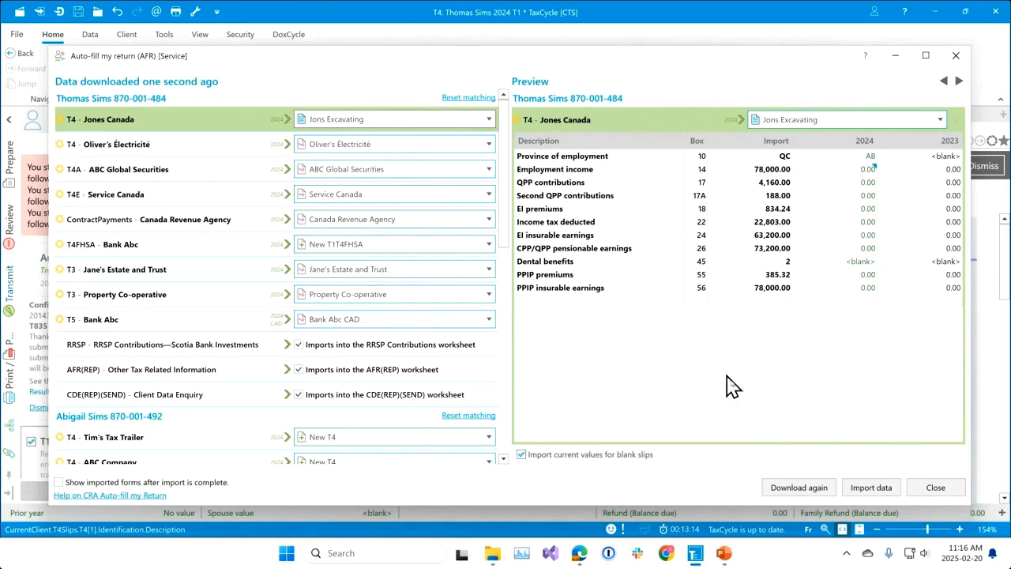
left_click(873, 488)
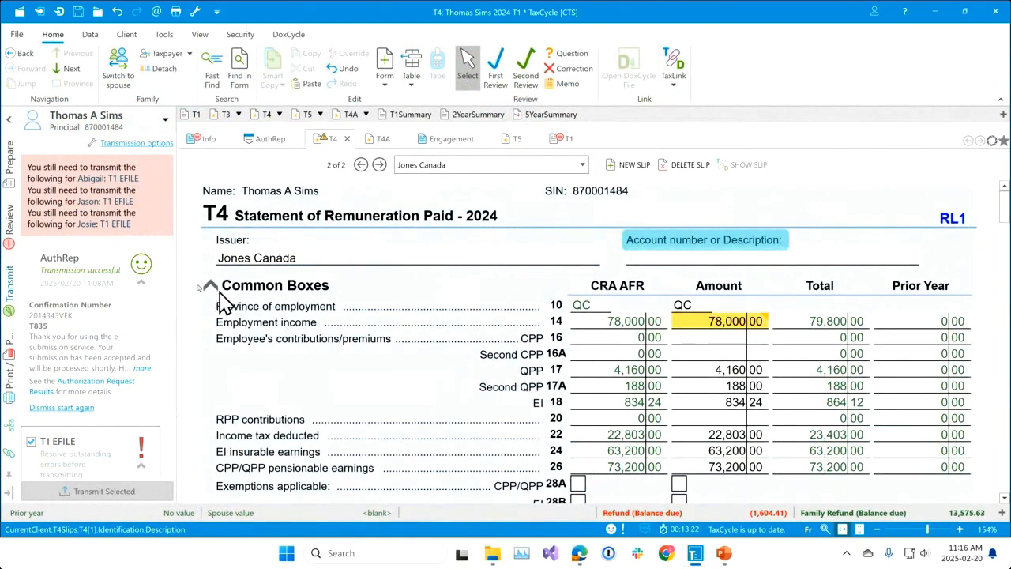
Show the review messages and check the CRA AFR column of the imported Jones Canada T4 from box 14 down to box 26.
left_click(10, 215)
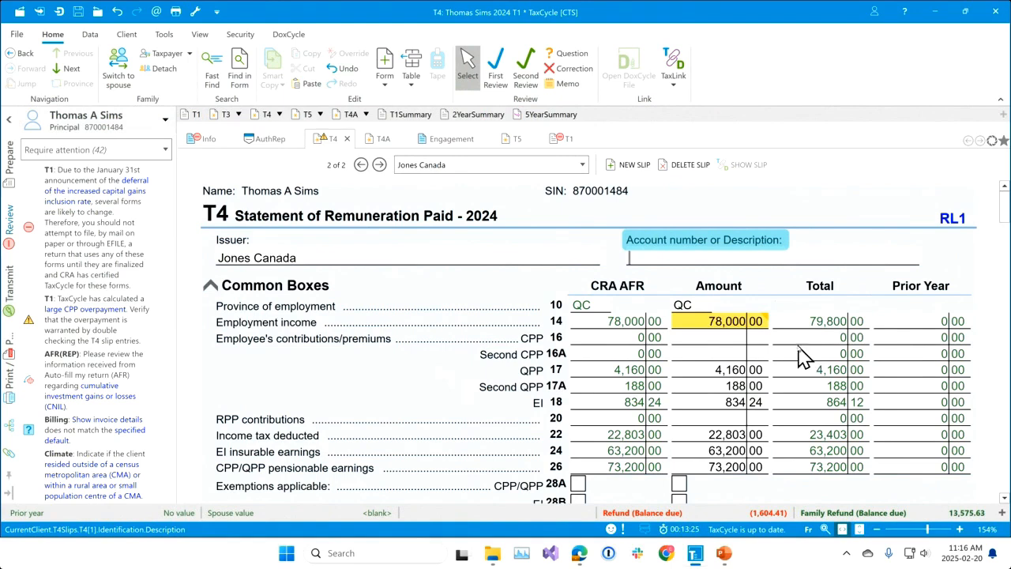
scroll(800, 357, "down", 1)
scroll(799, 356, "up", 1)
left_click(632, 325)
left_click(624, 345)
left_click(624, 359)
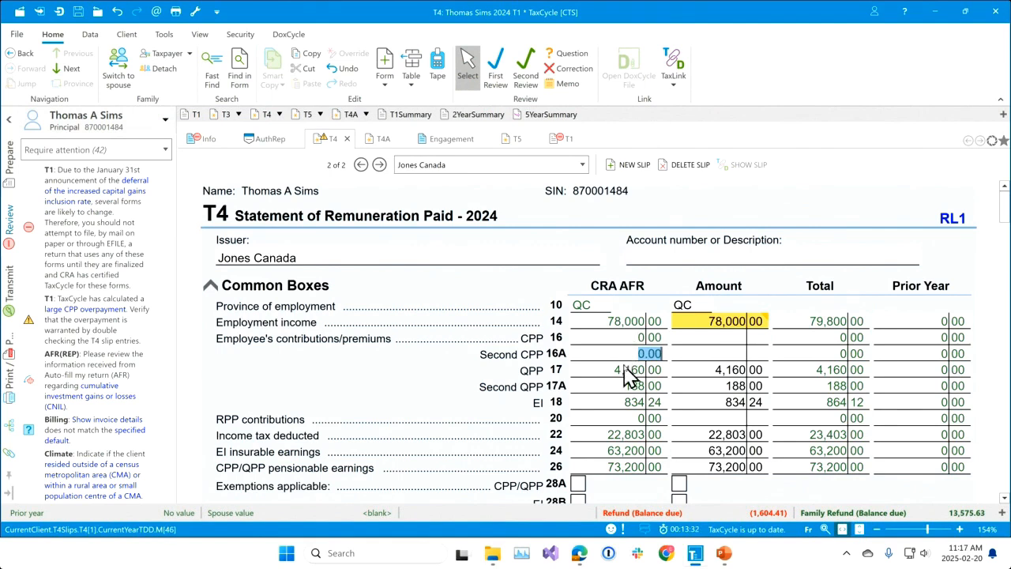
left_click(626, 372)
left_click(629, 387)
left_click(645, 403)
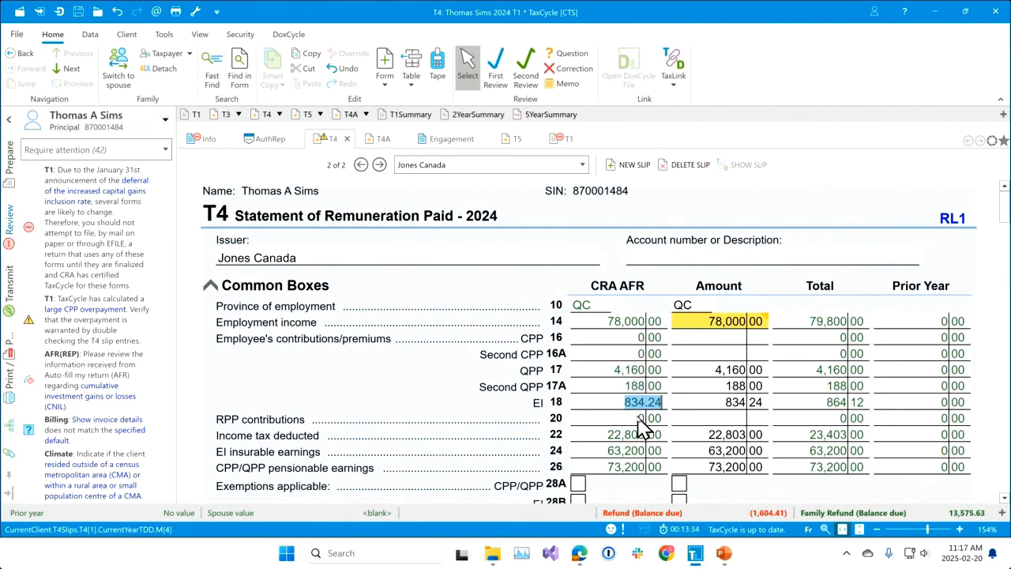
left_click(644, 419)
left_click(642, 435)
left_click(641, 451)
left_click(641, 470)
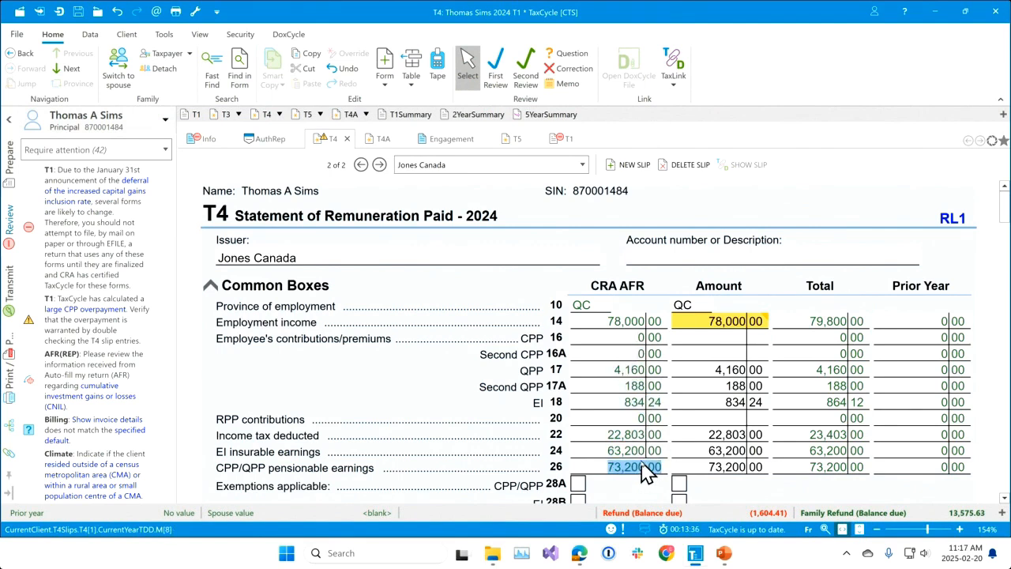
Examine the box 14 review message and the imported amounts in the Amount column throughout the Jones Canada T4.
left_click(749, 324)
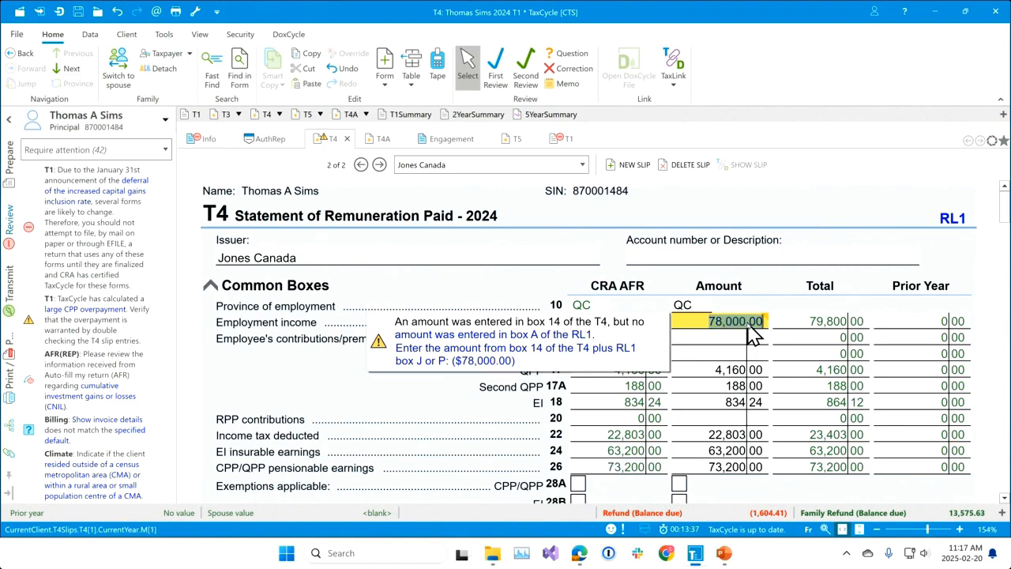
left_click(729, 384)
mouse_move(736, 330)
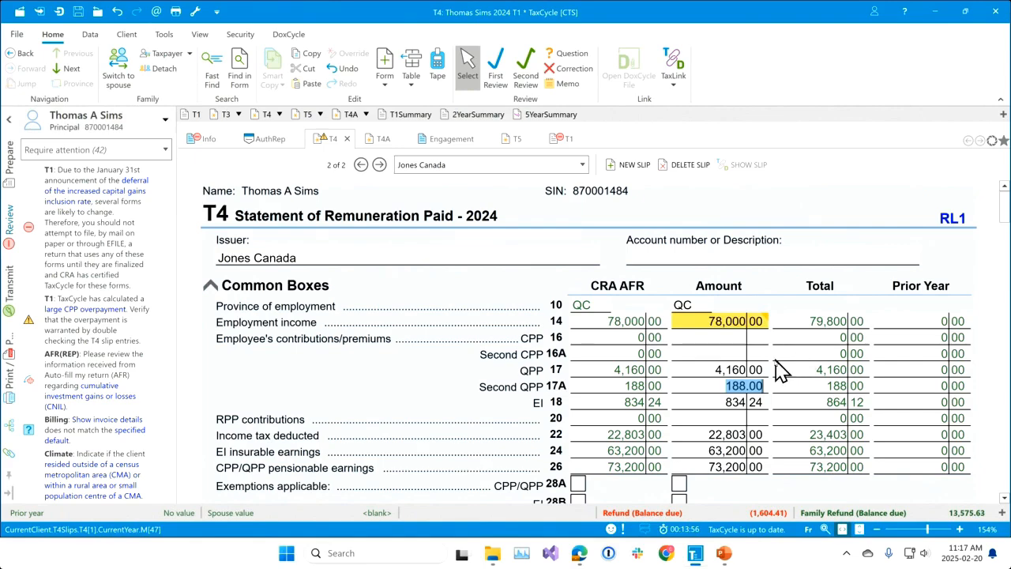
scroll(770, 371, "down", 2)
scroll(778, 375, "down", 3)
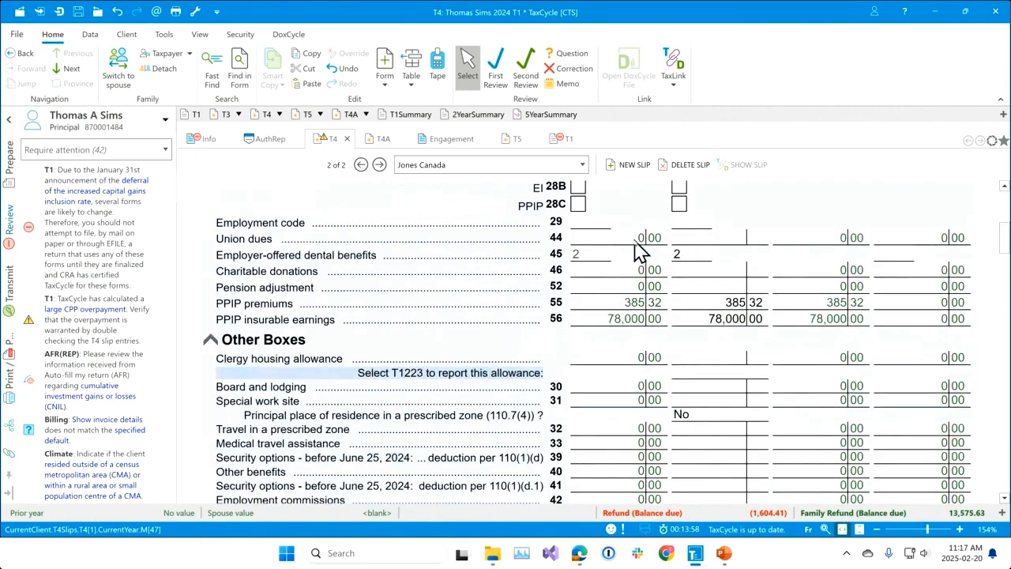
scroll(680, 350, "down", 3)
scroll(680, 350, "up", 10)
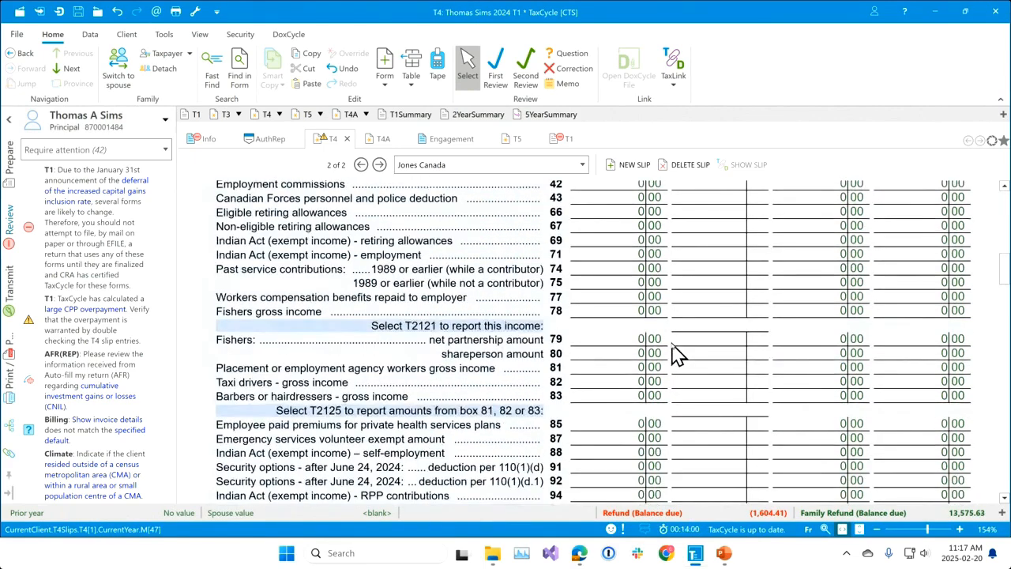
scroll(714, 346, "down", 2)
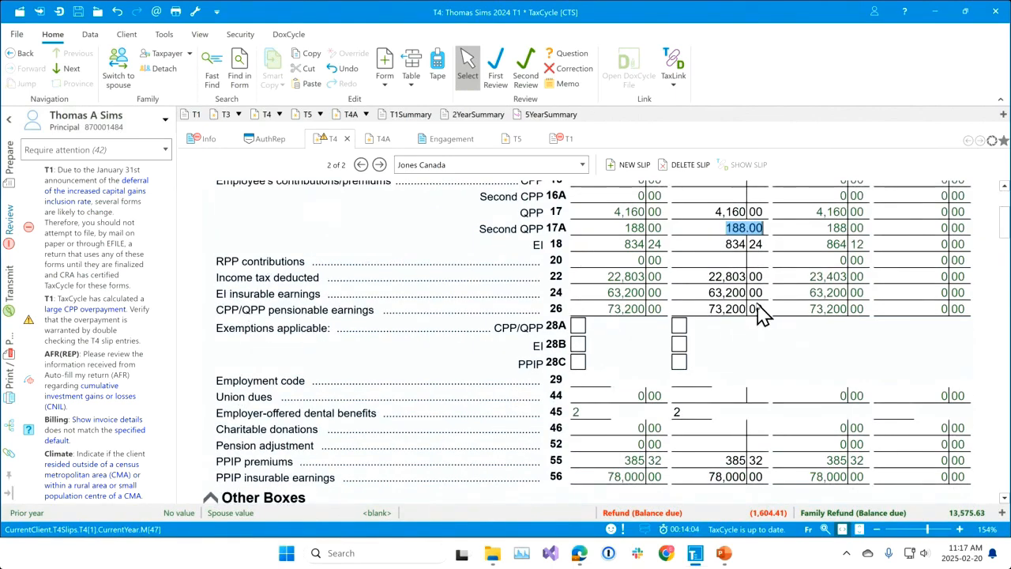
scroll(772, 350, "up", 2)
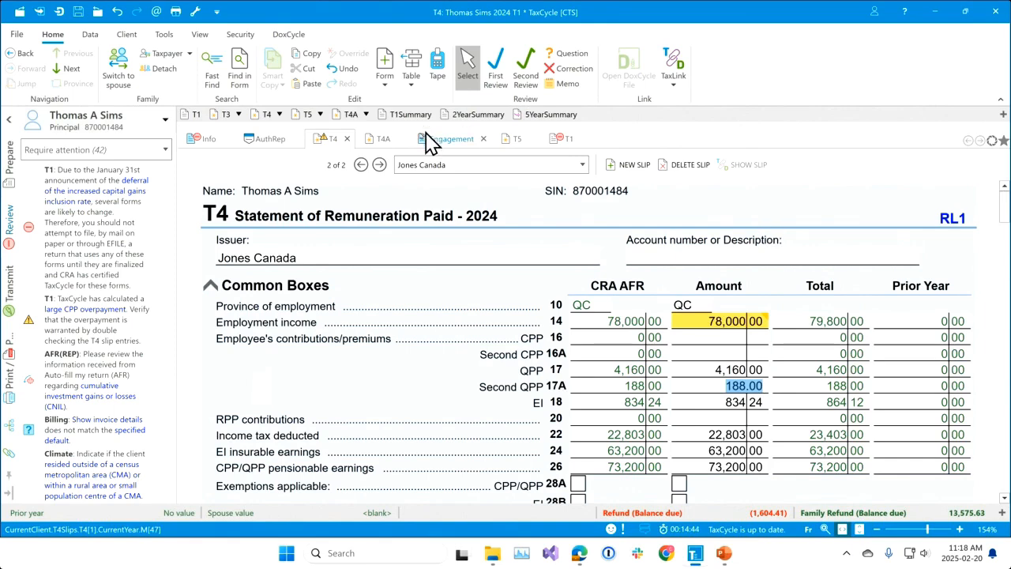
Compare the CRA AFR and Amount columns on the imported ABC Global Securities T4A and Bank Abc T5 slips.
left_click(383, 142)
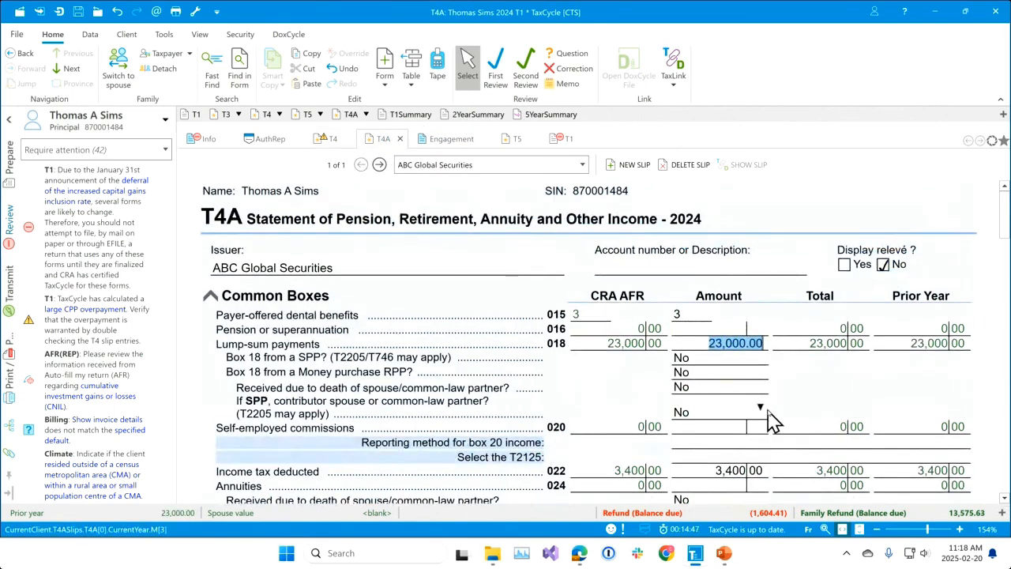
scroll(778, 423, "down", 3)
scroll(798, 433, "up", 2)
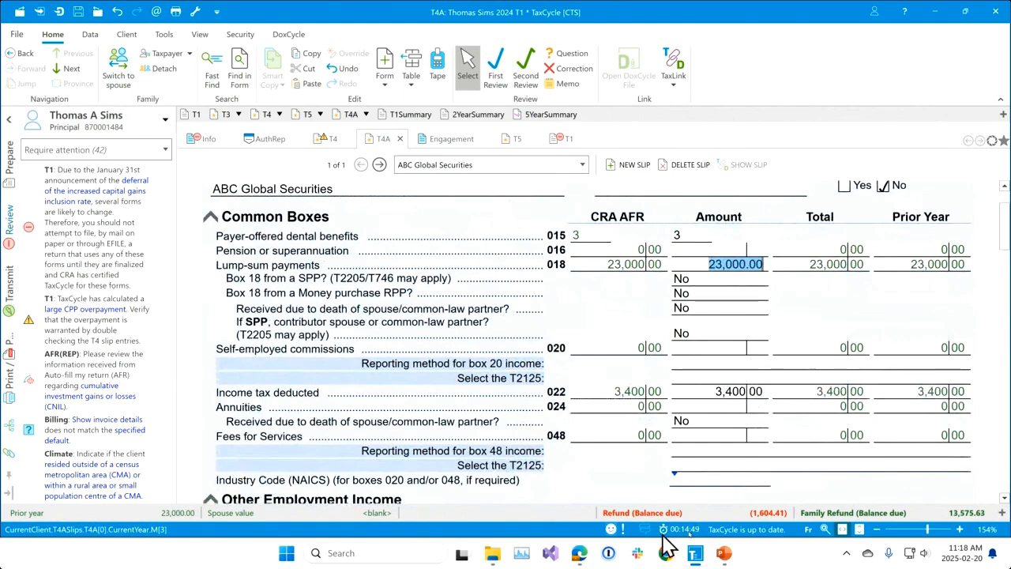
left_click(515, 140)
scroll(584, 320, "down", 2)
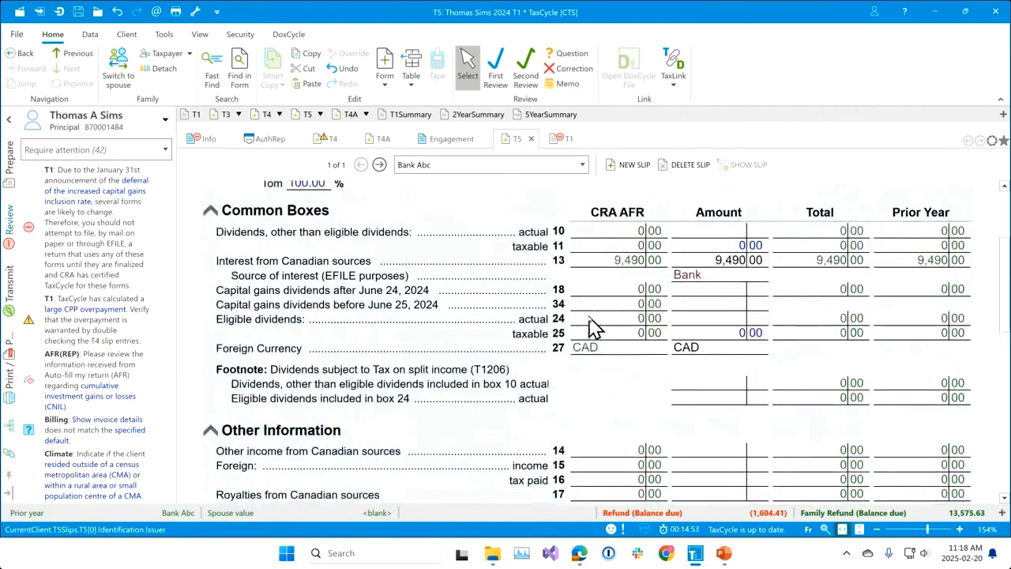
Switch from the review messages to the Prepare forms list and filter it to Imported (including AFR).
scroll(709, 353, "up", 1)
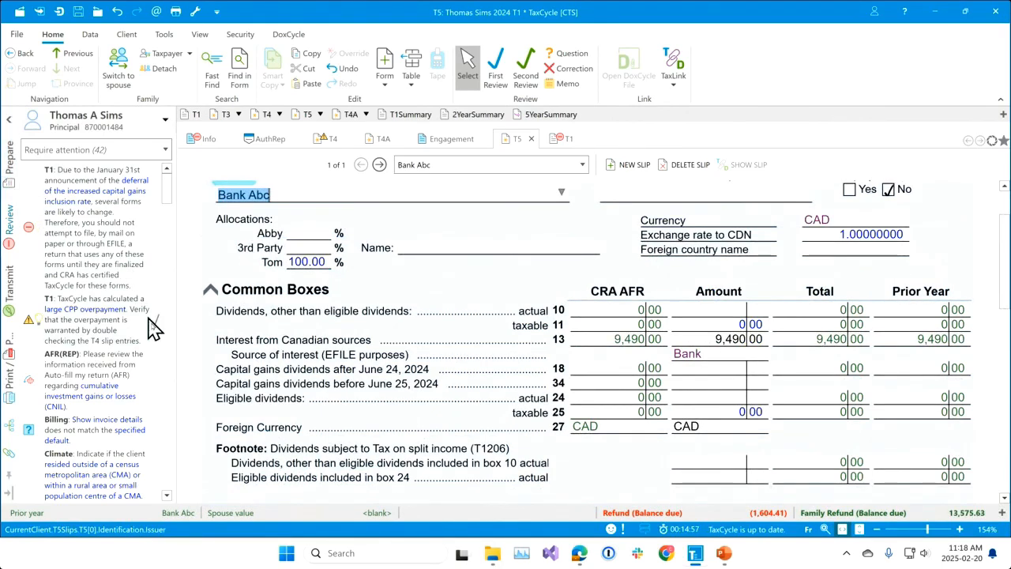
left_click(11, 170)
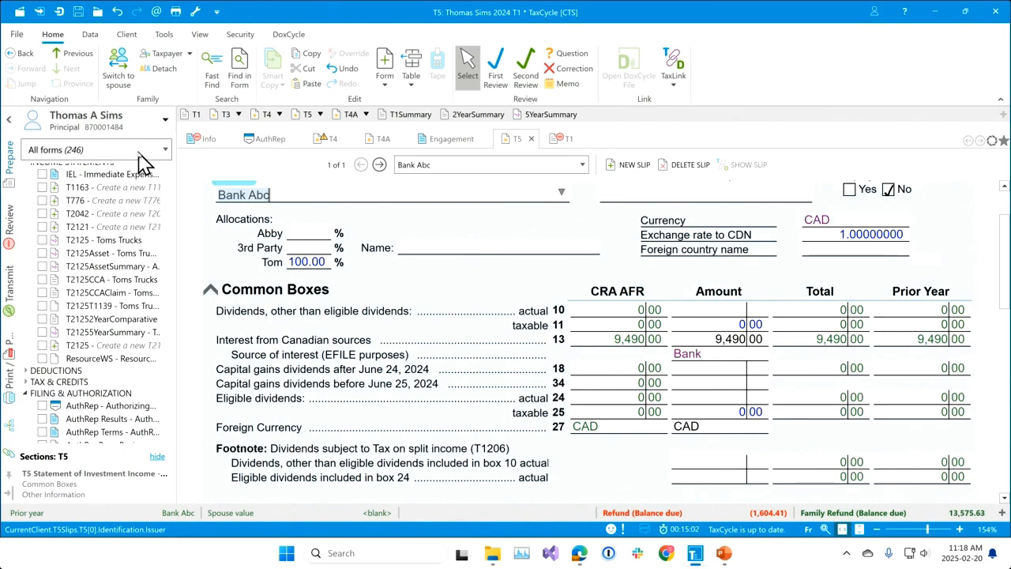
left_click(166, 151)
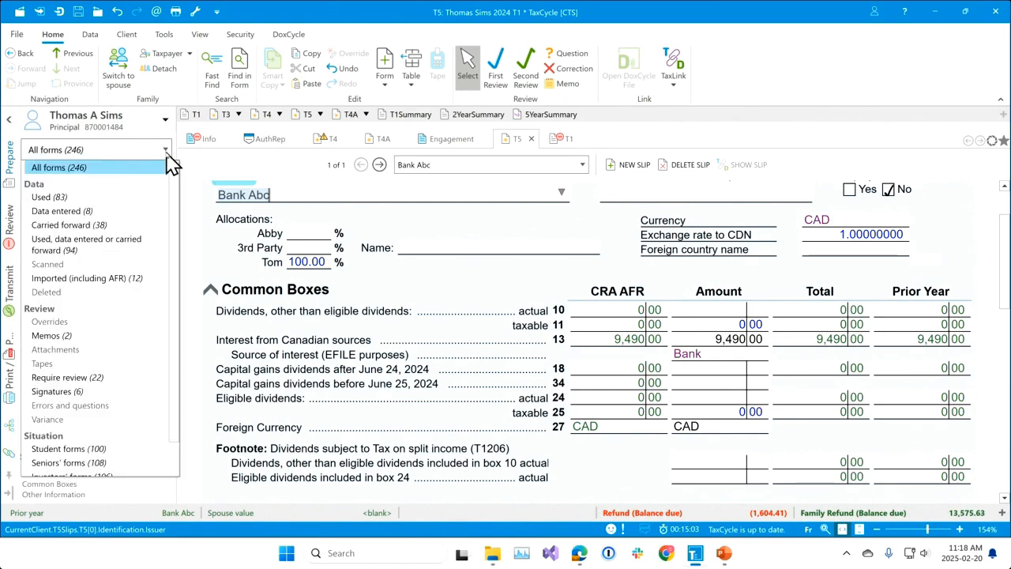
left_click(115, 281)
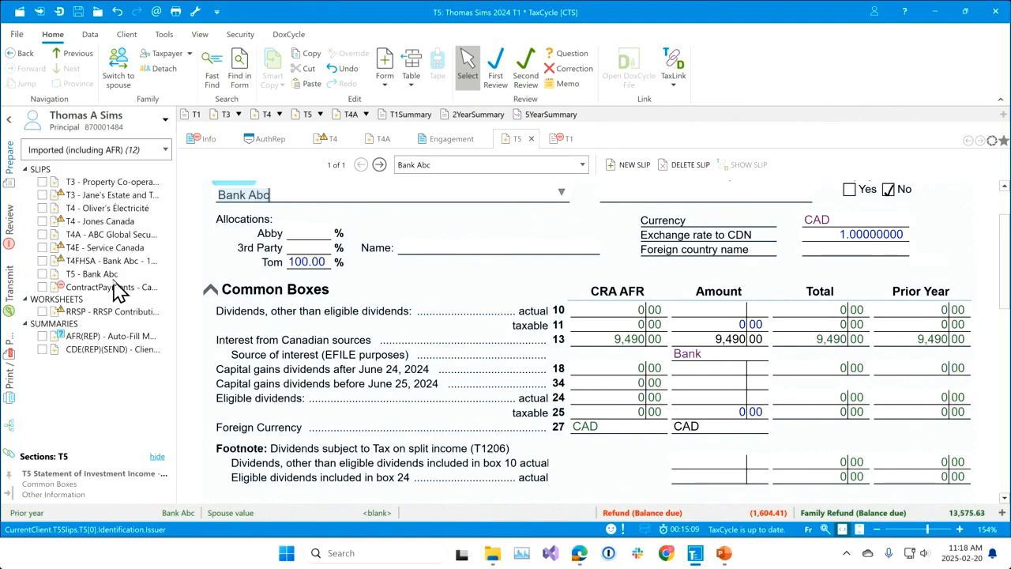
Compare the CRA AFR and Amount columns on the imported Property Co-operative and Jane's Estate and Trust T3 slips.
left_click(88, 186)
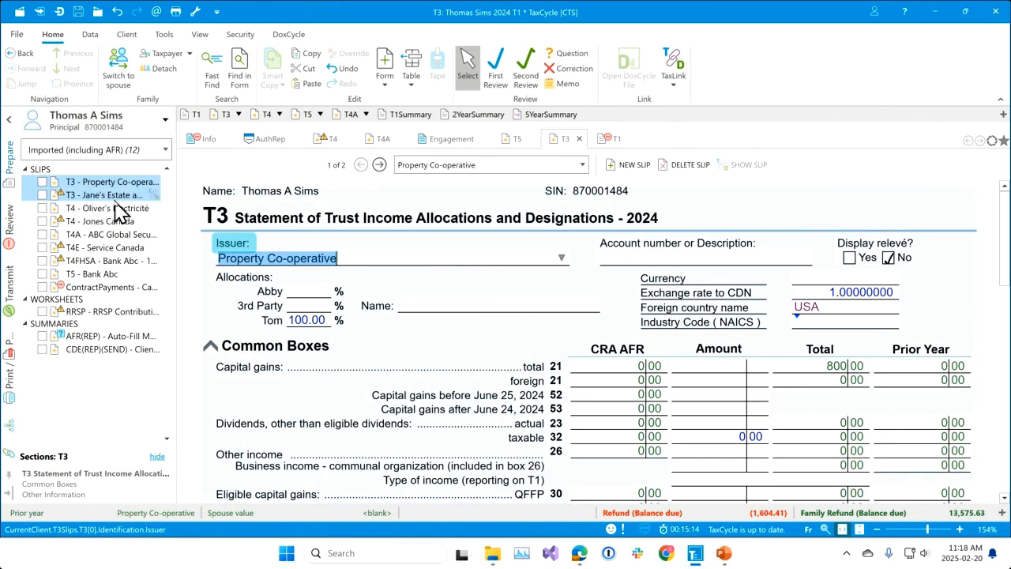
left_click(118, 198)
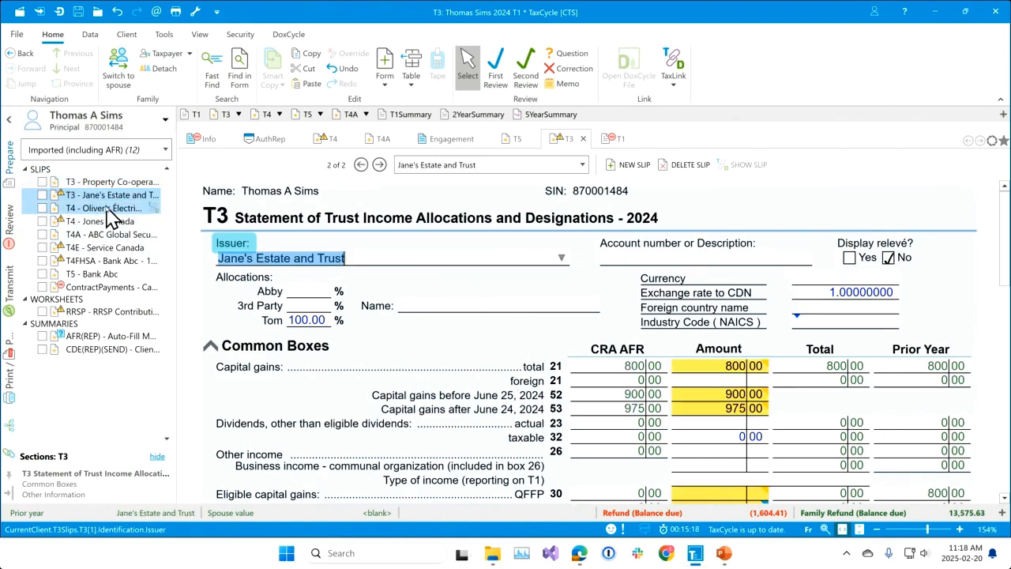
mouse_move(702, 377)
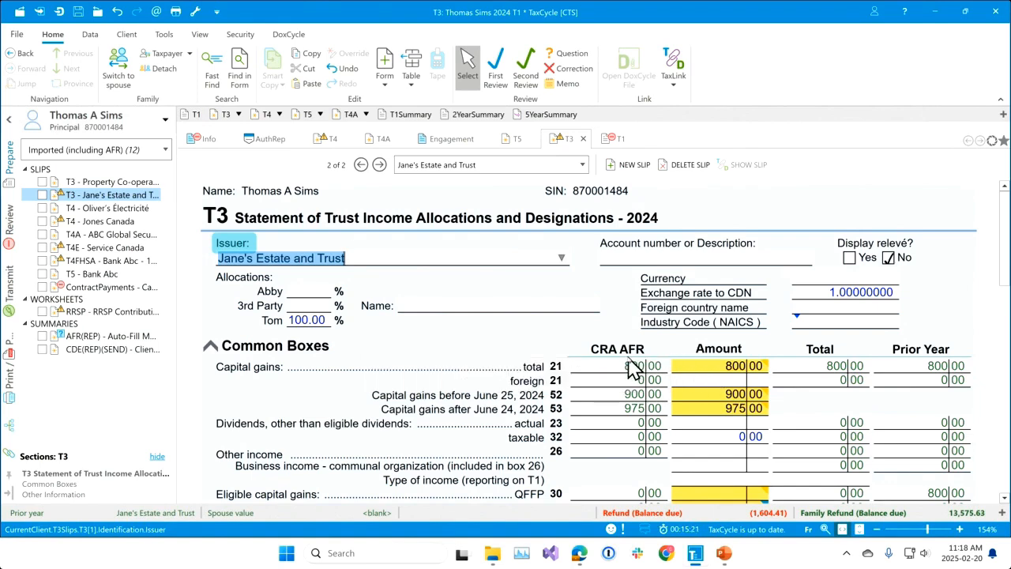
scroll(632, 369, "down", 2)
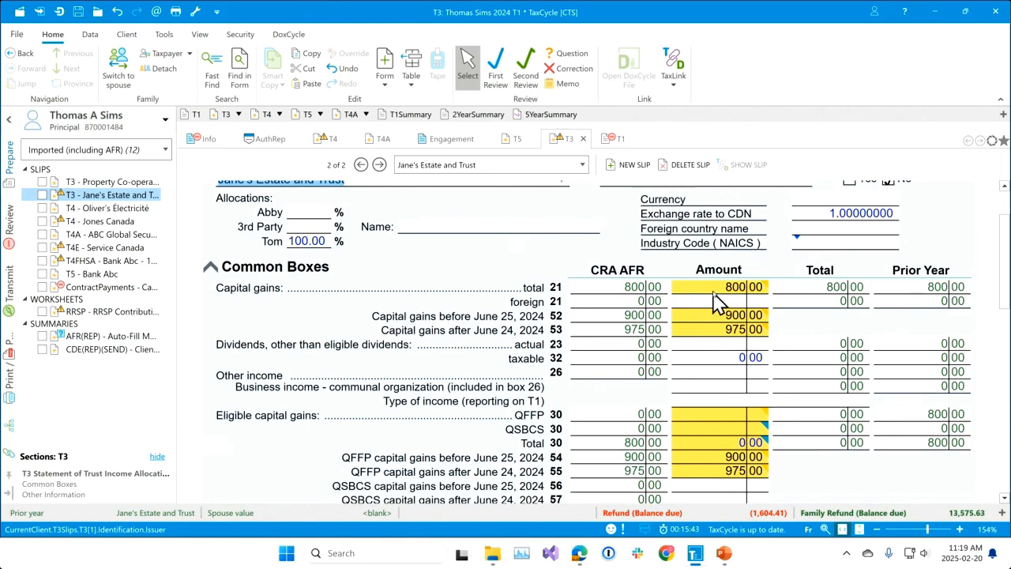
mouse_move(727, 296)
scroll(783, 354, "down", 3)
scroll(782, 354, "up", 3)
Enter 4,000 as the box 23 actual dividends on the Jane's Estate and Trust T3, and revert it to the AFR value.
left_click(729, 346)
type("4")
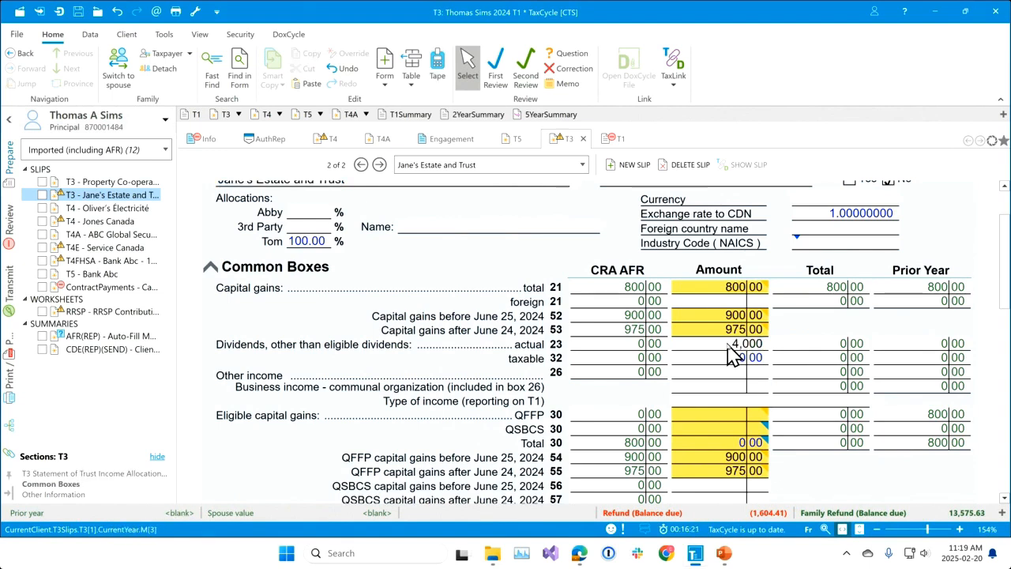
key("Tab")
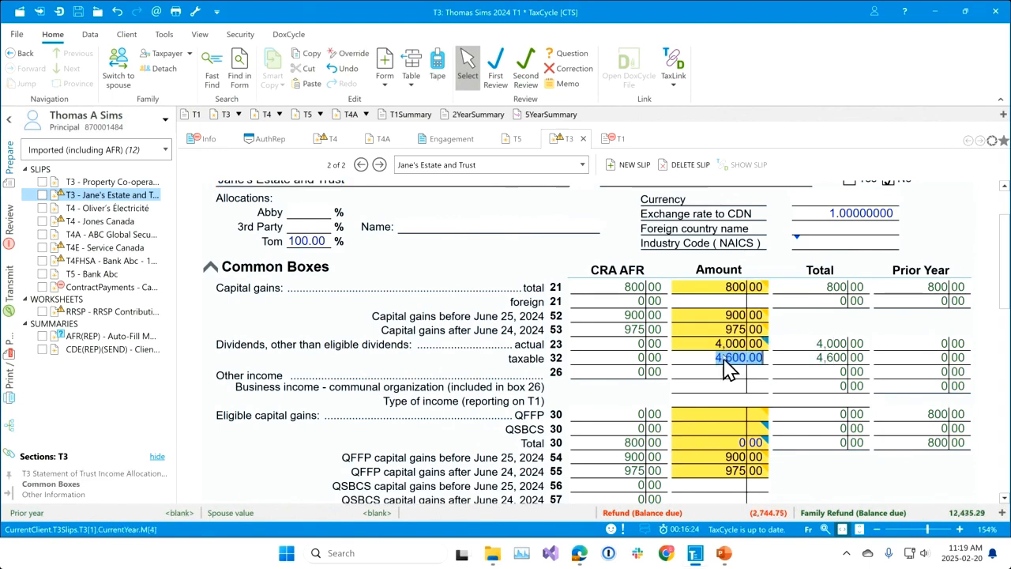
mouse_move(729, 357)
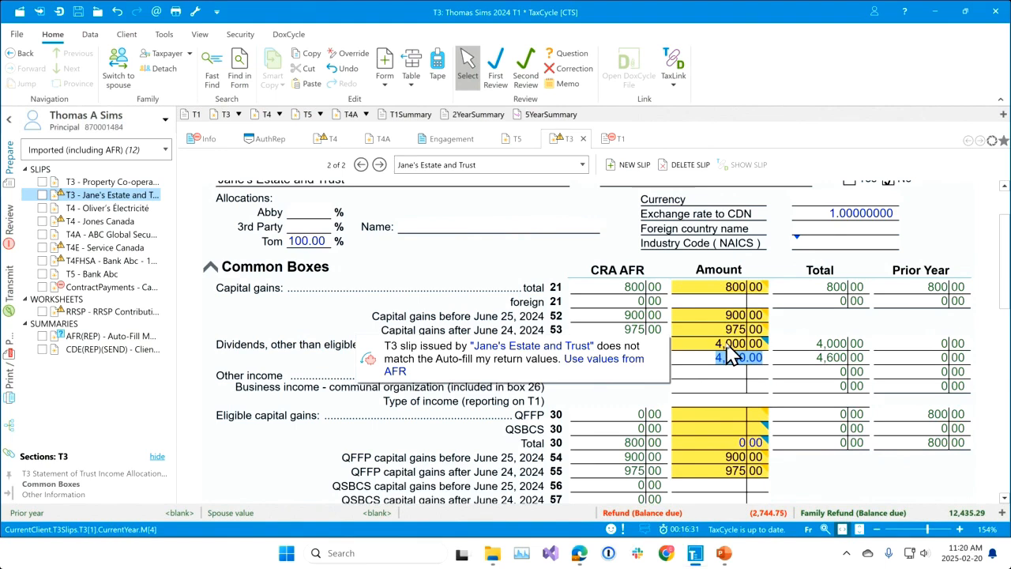
left_click(610, 371)
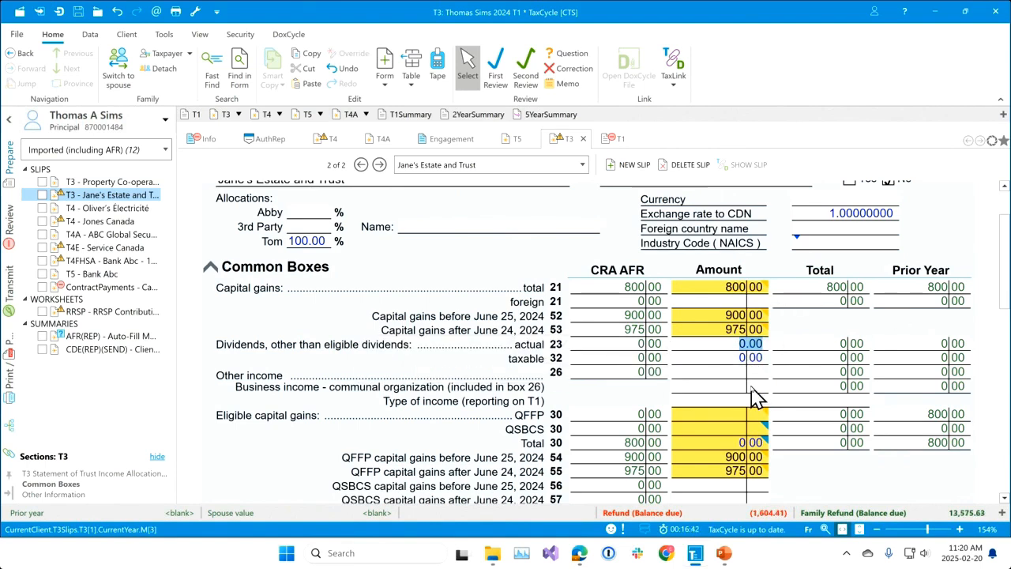
Examine the imported RRSP Contributions worksheet and AFR(REP) summary, and return to the Jane's Estate and Trust T3 amounts.
left_click(93, 313)
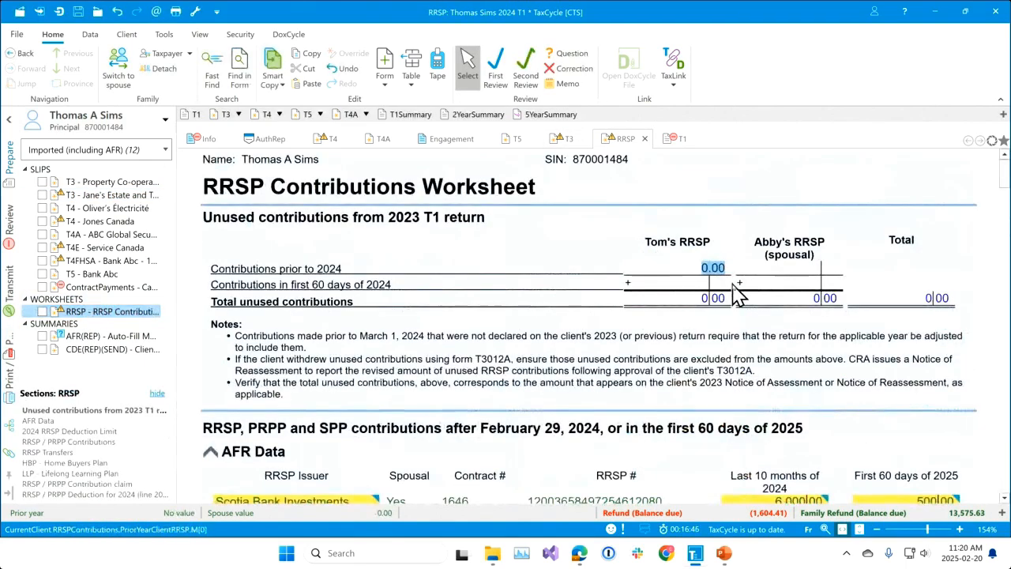
scroll(739, 310, "down", 8)
scroll(743, 311, "down", 2)
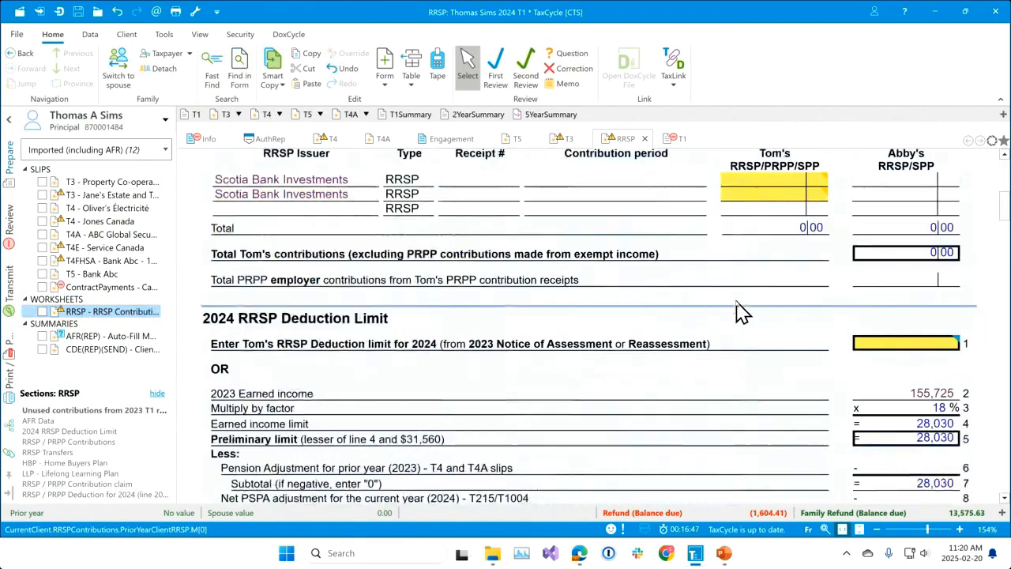
left_click(113, 336)
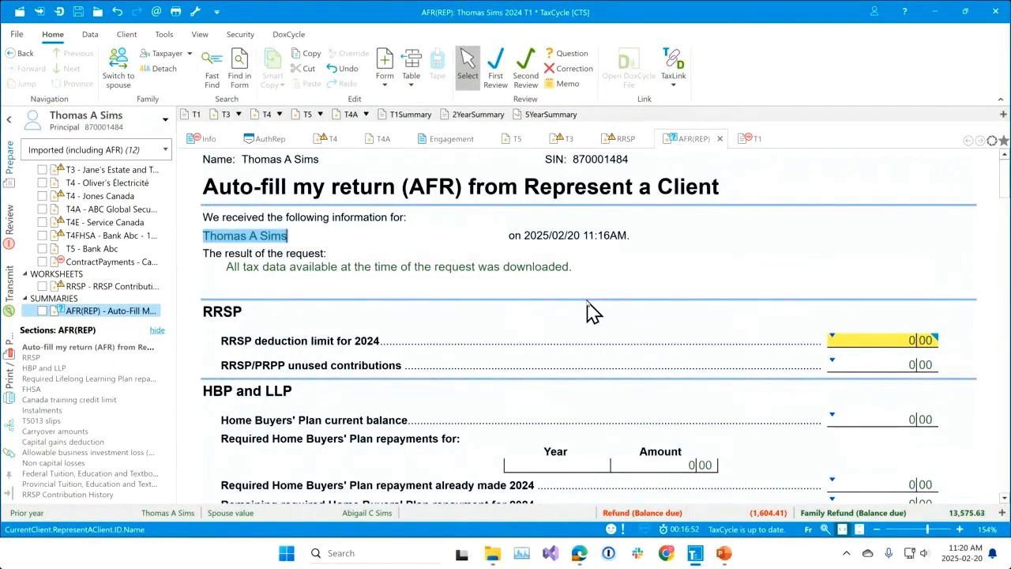
scroll(601, 322, "down", 5)
scroll(604, 324, "down", 3)
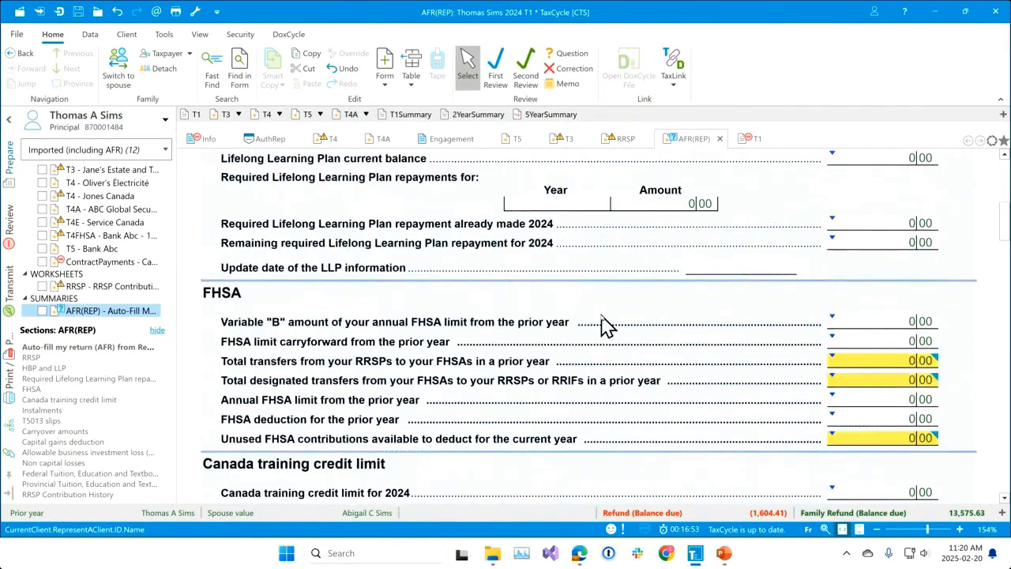
scroll(604, 324, "down", 3)
key("ctrl+Home")
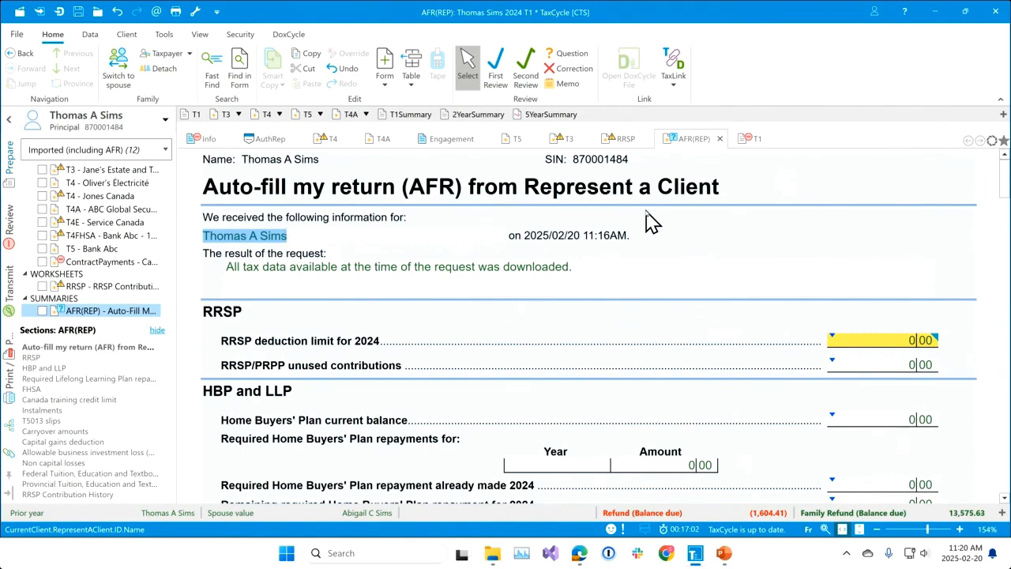
left_click(564, 144)
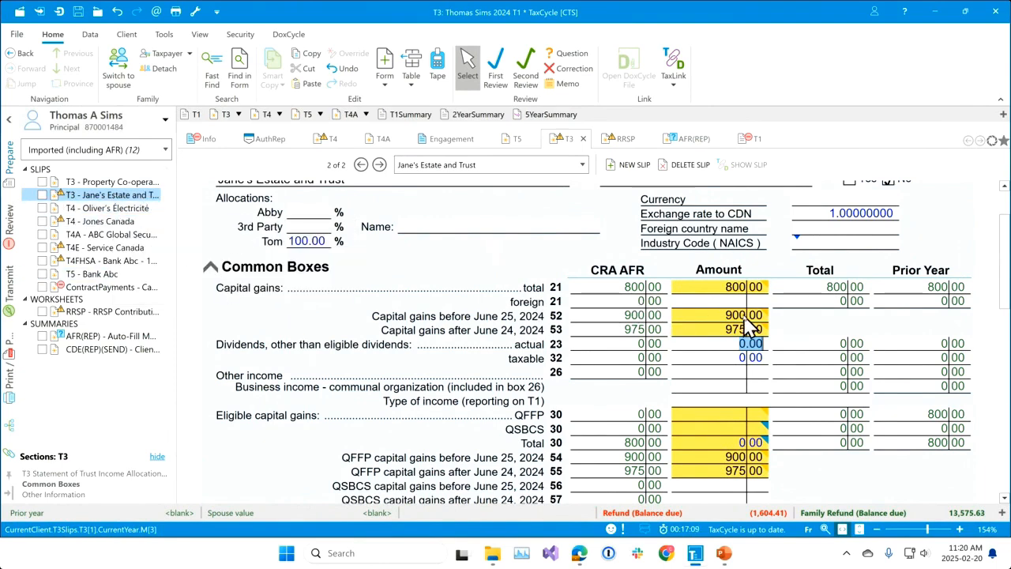
mouse_move(748, 328)
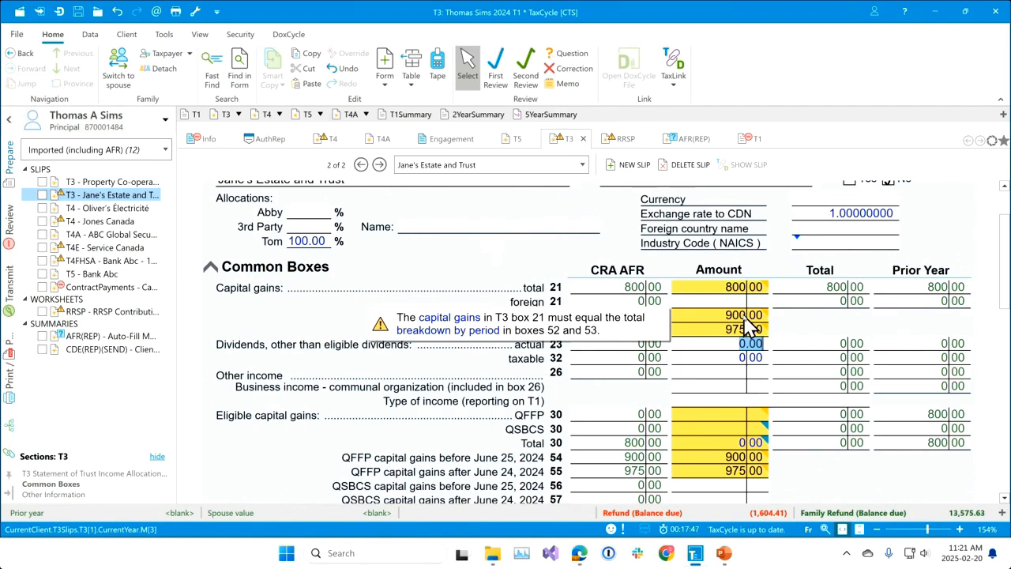
Reopen the Auto-fill my return data and match the downloaded Property Co-operative T3 to the Jane's Estate and Trust slip.
left_click(86, 38)
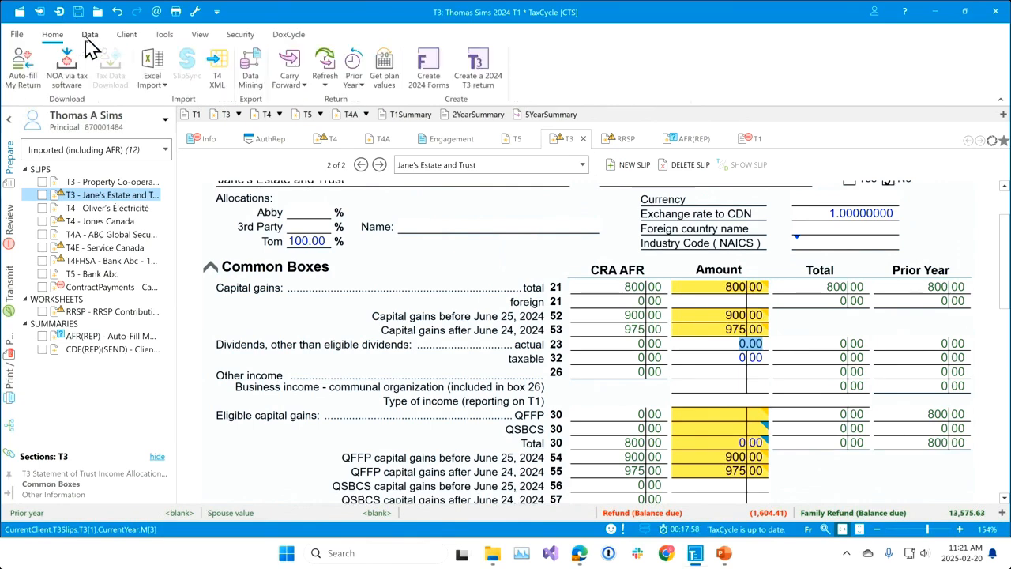
left_click(24, 73)
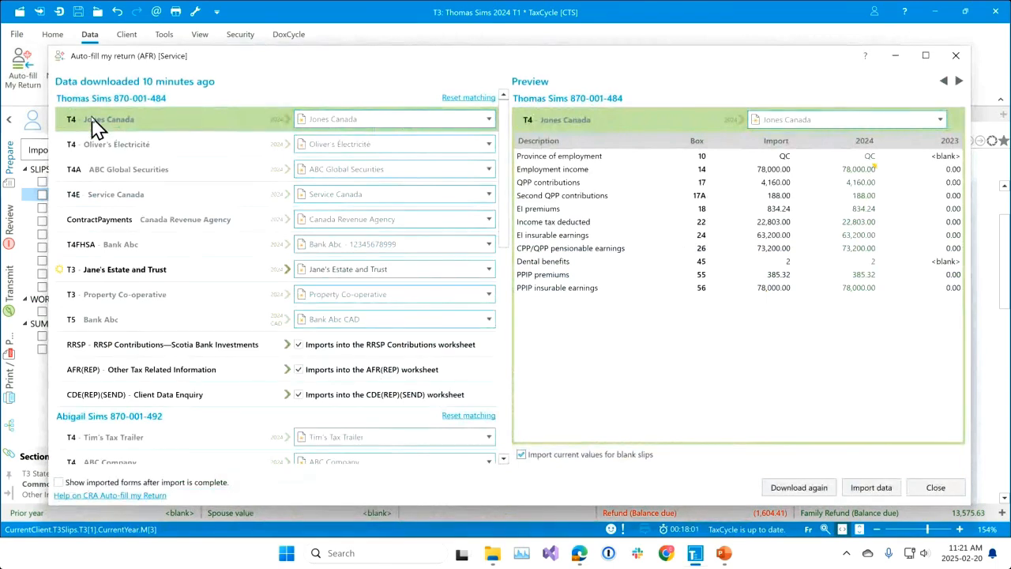
mouse_move(94, 129)
left_click(490, 296)
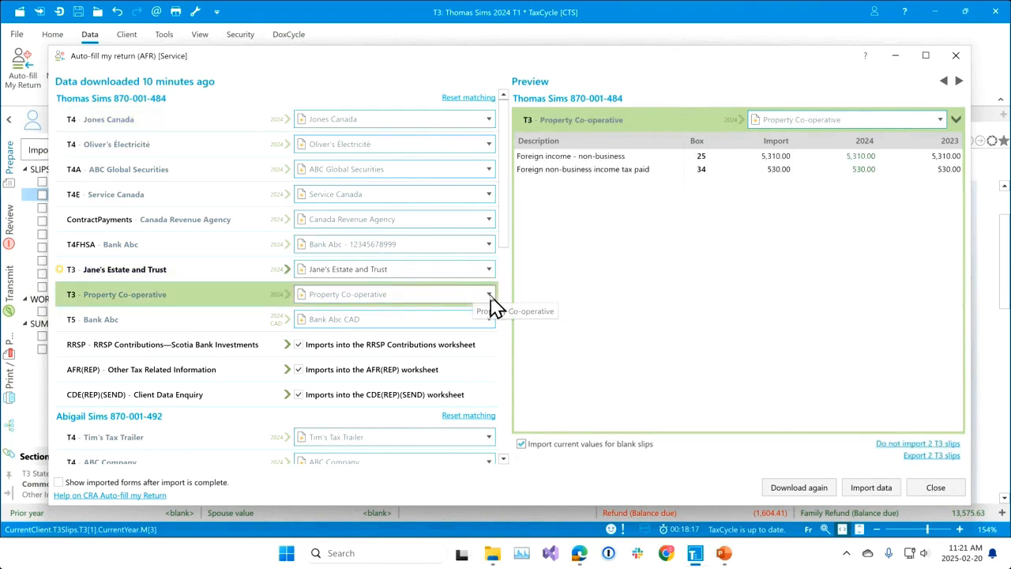
left_click(443, 314)
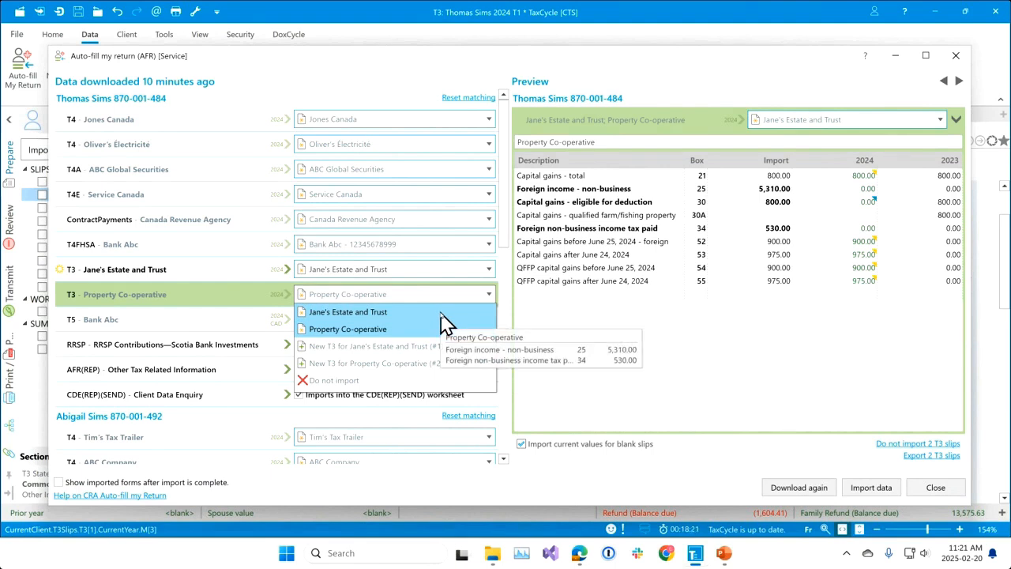
left_click(444, 313)
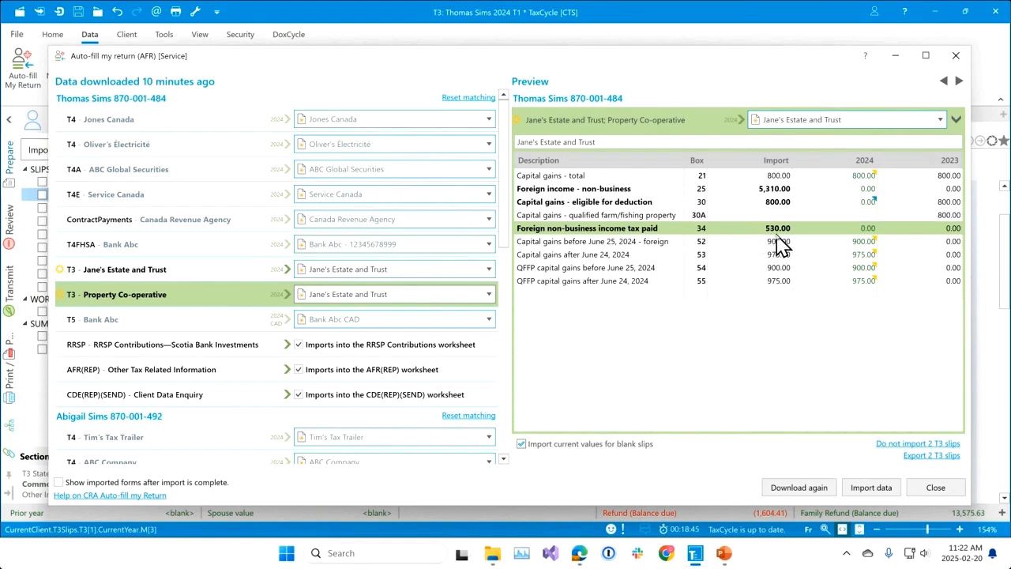
Keep Jane's Estate and Trust as the target slip for the combined T3 data in the preview and import the data.
left_click(698, 141)
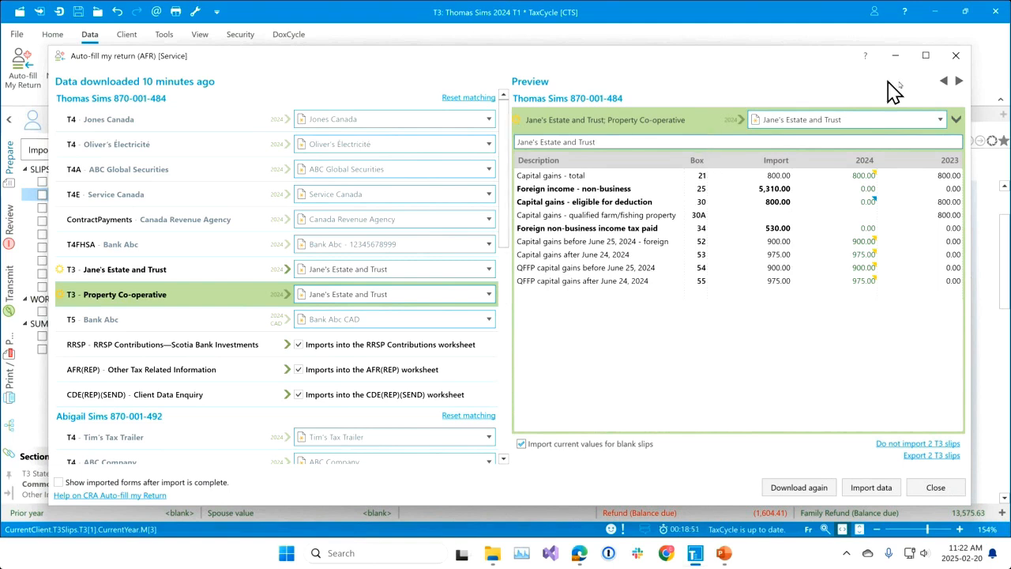
left_click(943, 123)
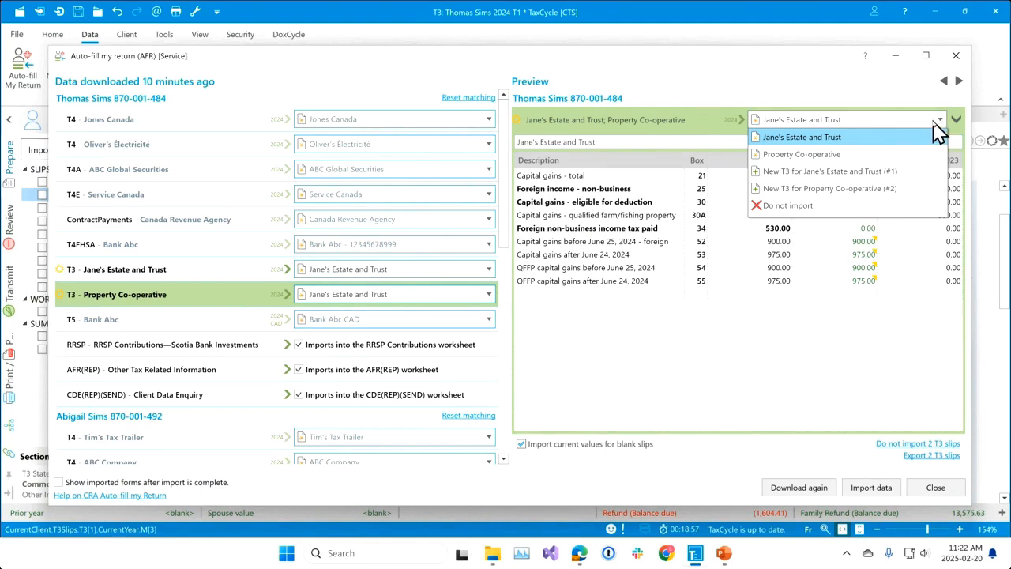
left_click(939, 136)
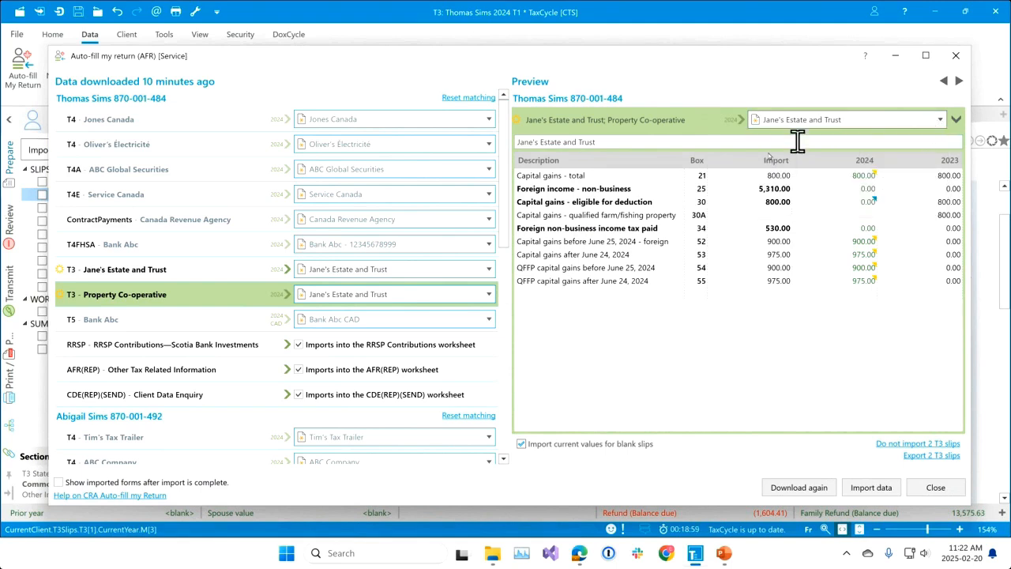
left_click(872, 487)
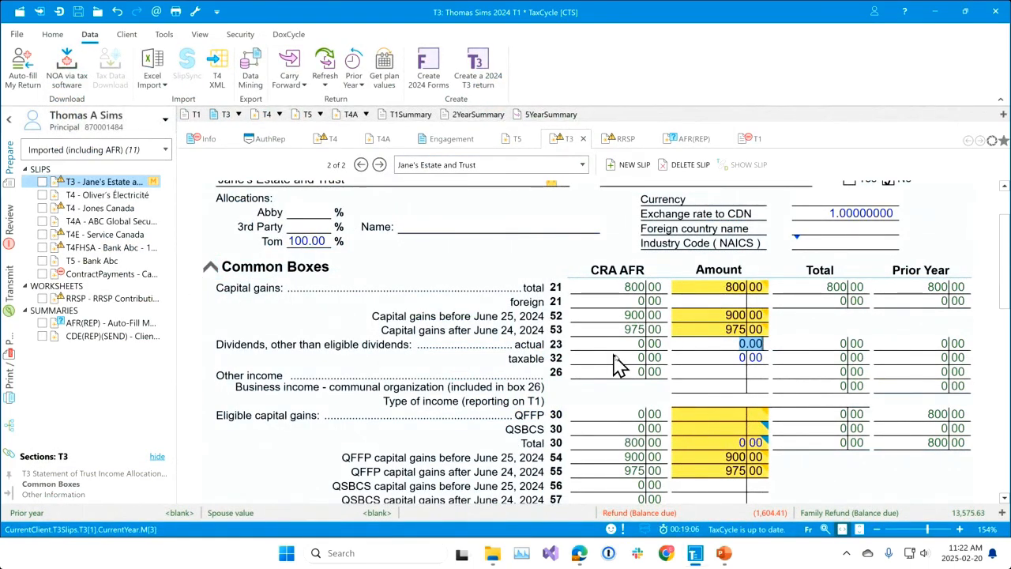
Use the AFR values for the foreign non-business income (5,310) and tax paid (530) on the Jane's Estate and Trust T3.
scroll(810, 426, "up", 1)
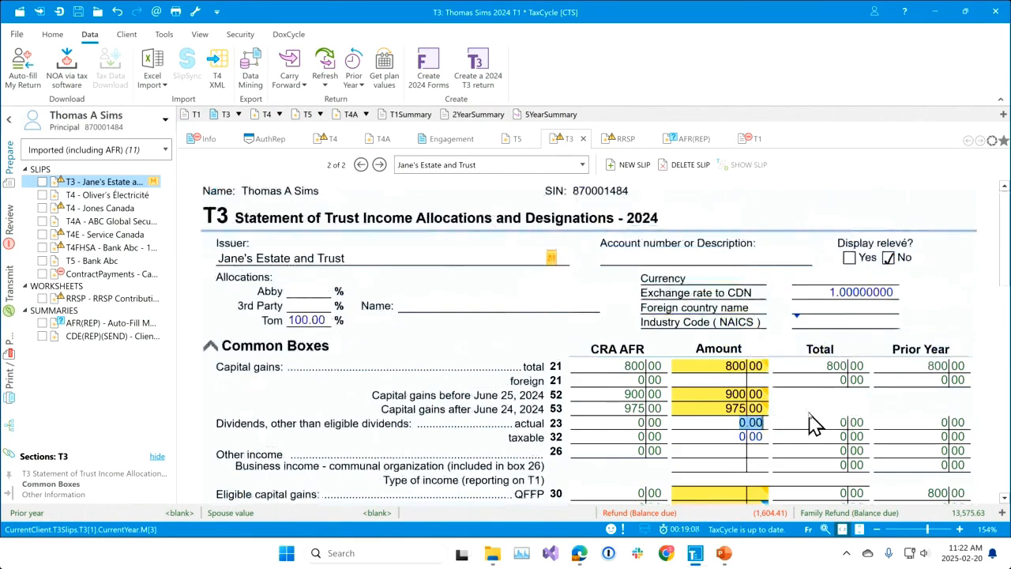
scroll(813, 425, "down", 2)
scroll(795, 379, "down", 1)
scroll(800, 393, "down", 2)
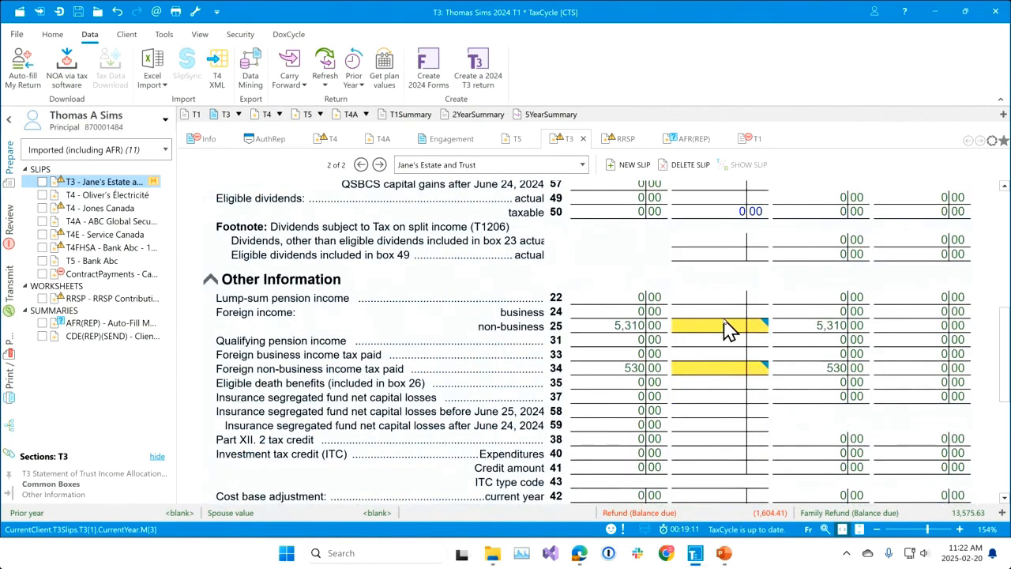
mouse_move(727, 328)
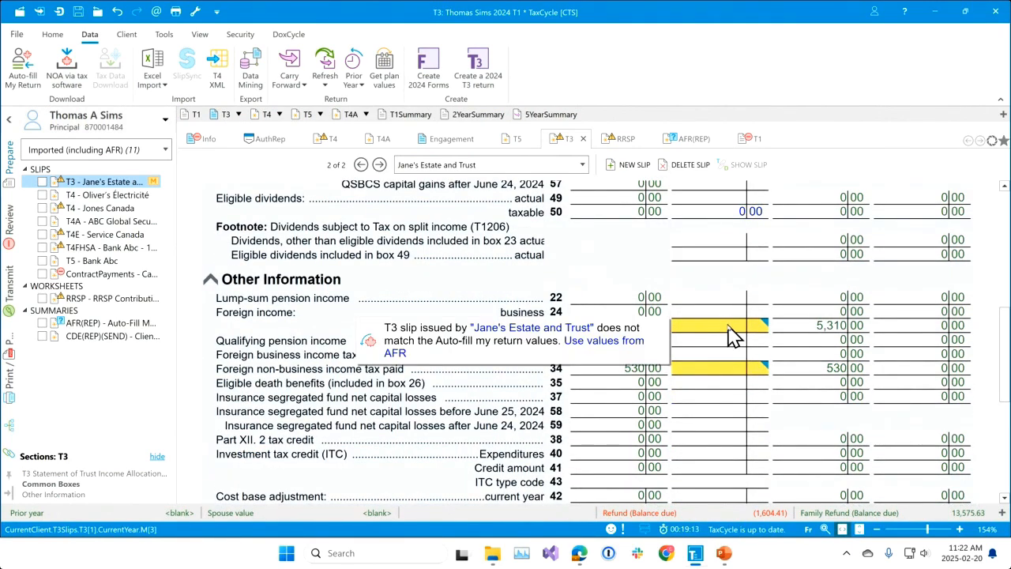
left_click(614, 345)
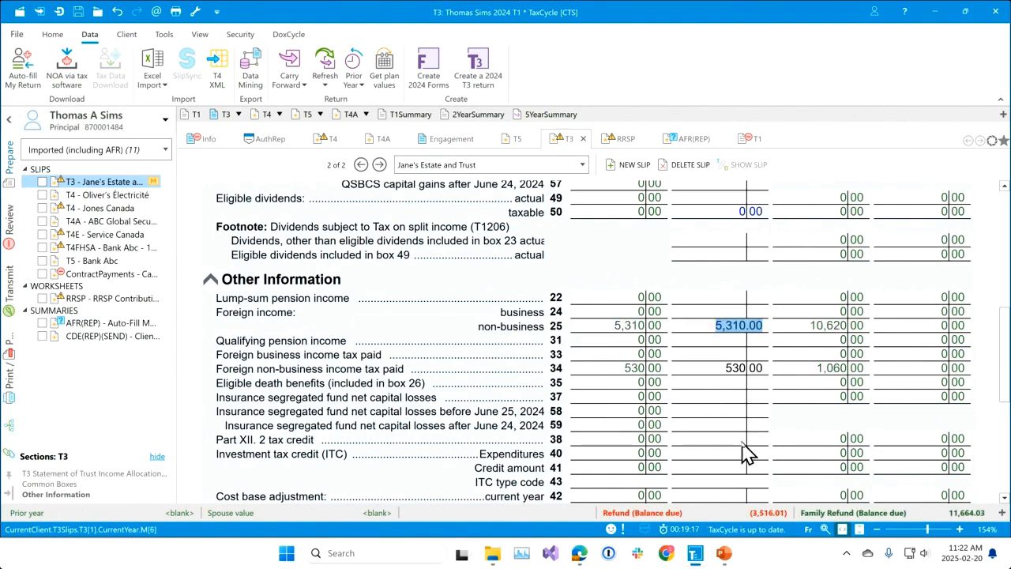
List all forms and open the Property Co-operative T3 to examine its capital gains and foreign income boxes.
scroll(747, 454, "up", 4)
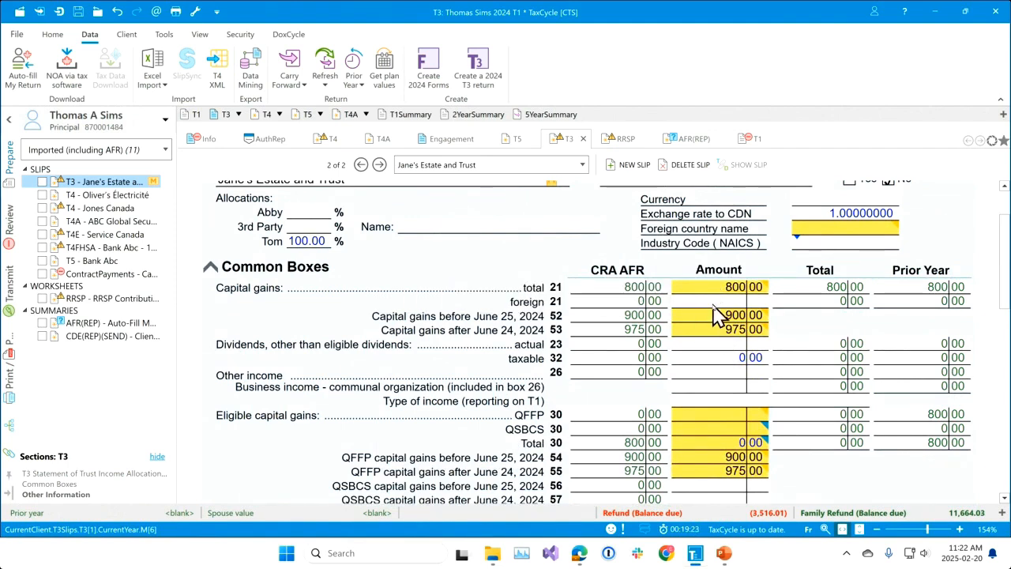
left_click(166, 150)
scroll(176, 167, "up", 3)
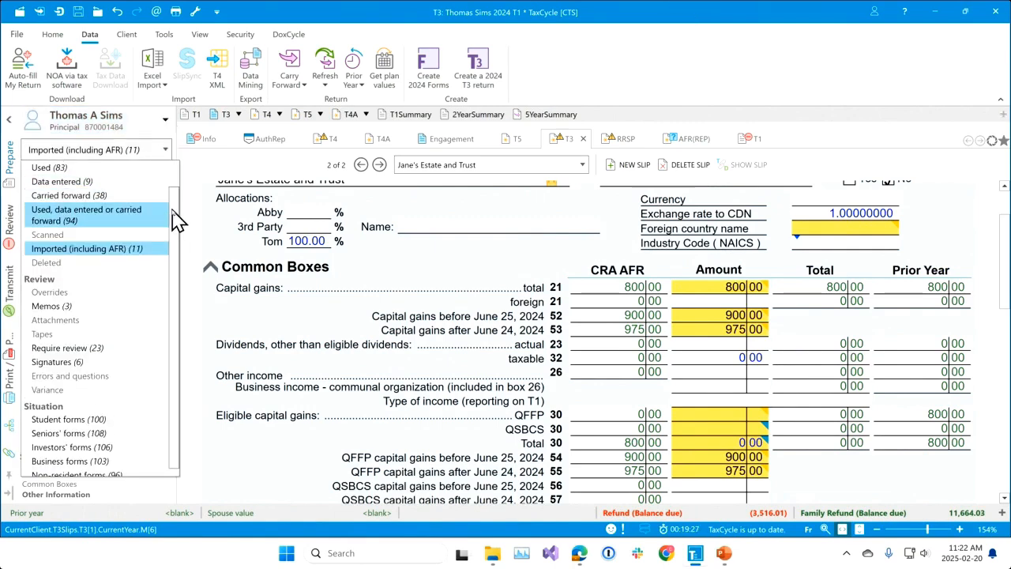
left_click(101, 167)
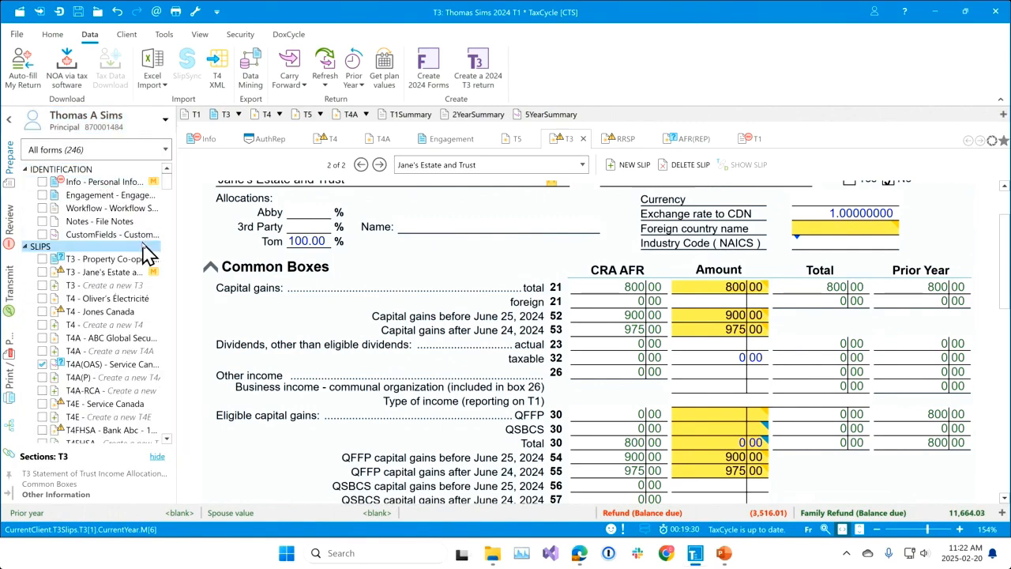
left_click(104, 259)
scroll(767, 373, "up", 4)
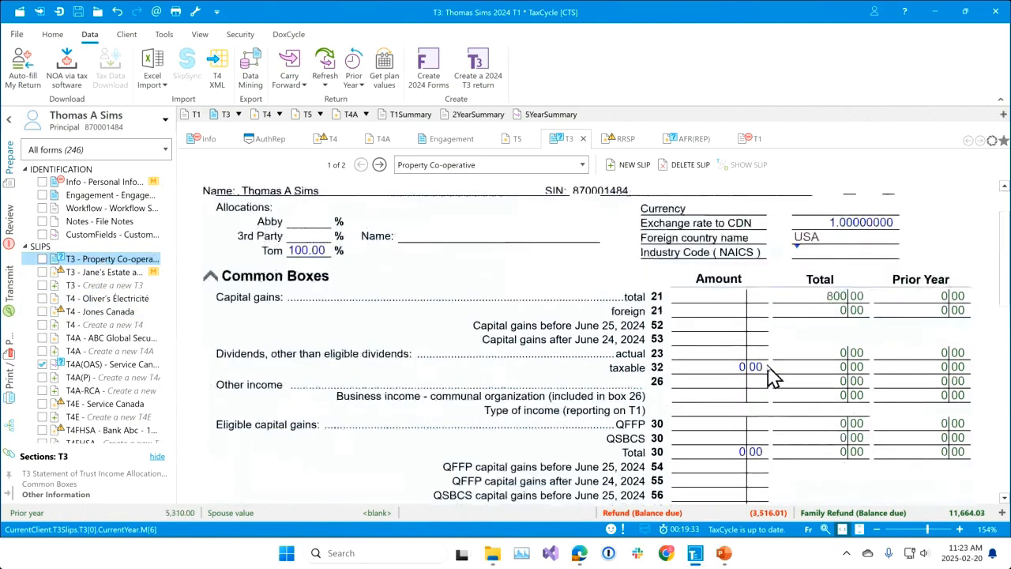
scroll(778, 360, "down", 6)
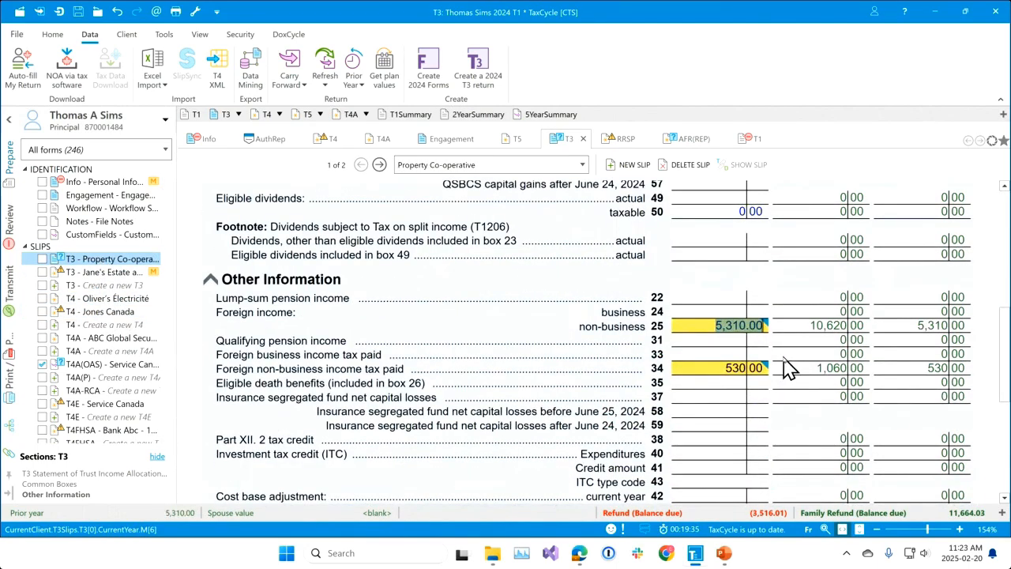
scroll(786, 365, "up", 4)
scroll(748, 367, "up", 6)
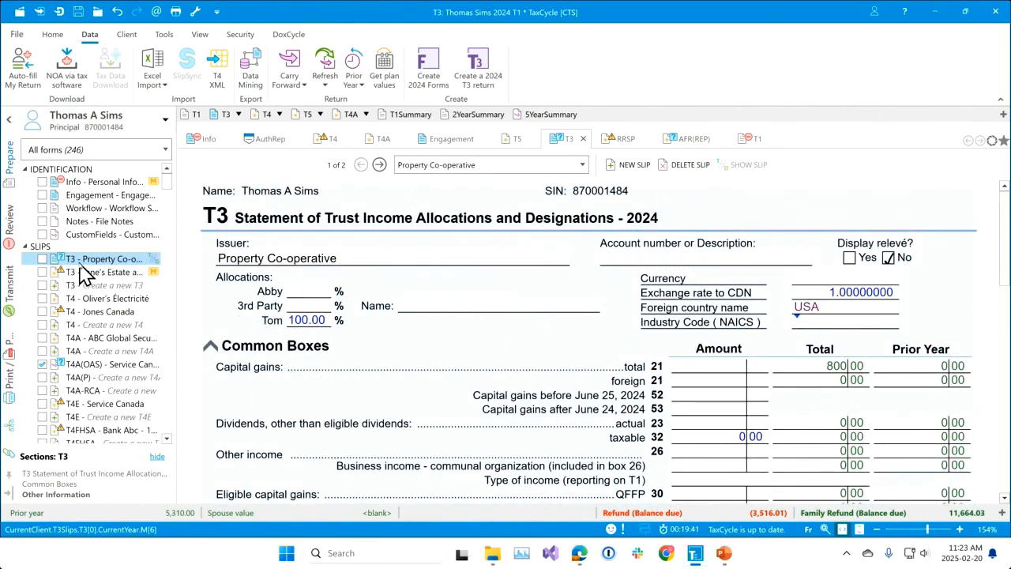
From the review messages, delete the Property Co-operative T3 slip with no AFR data, and check the issuer memo on the Jane's Estate and Trust T3.
left_click(11, 228)
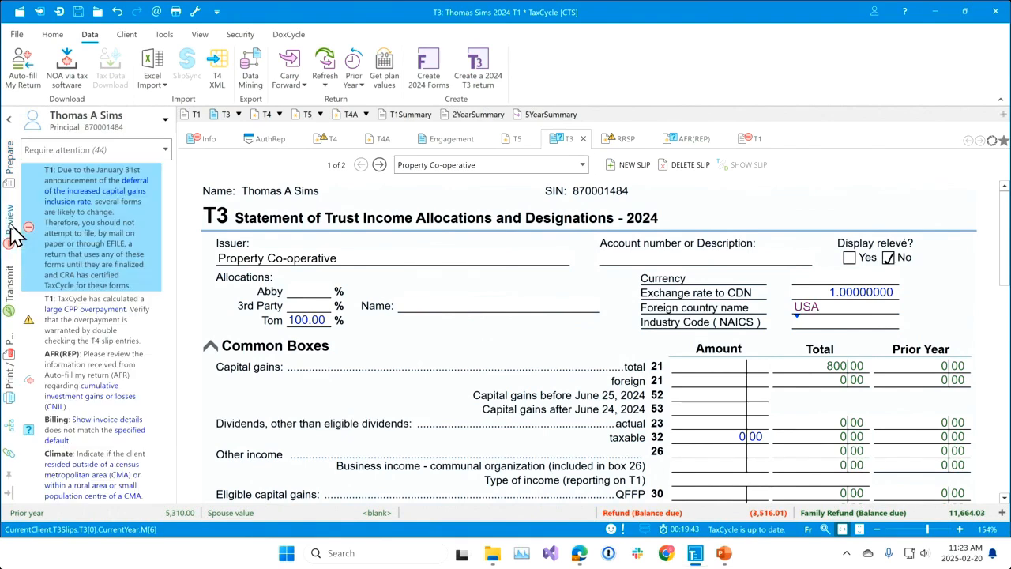
scroll(127, 304, "down", 8)
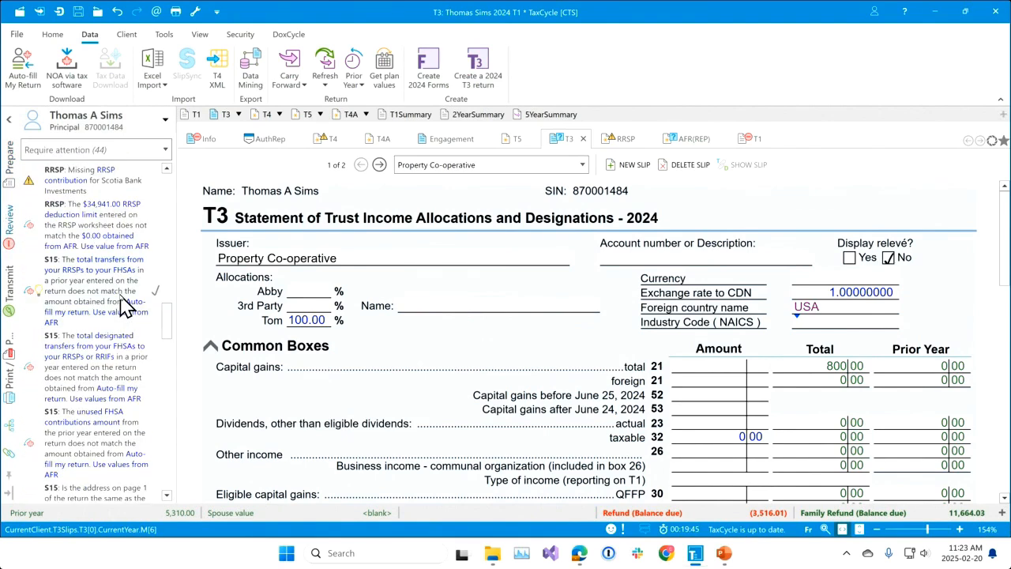
scroll(123, 315, "down", 5)
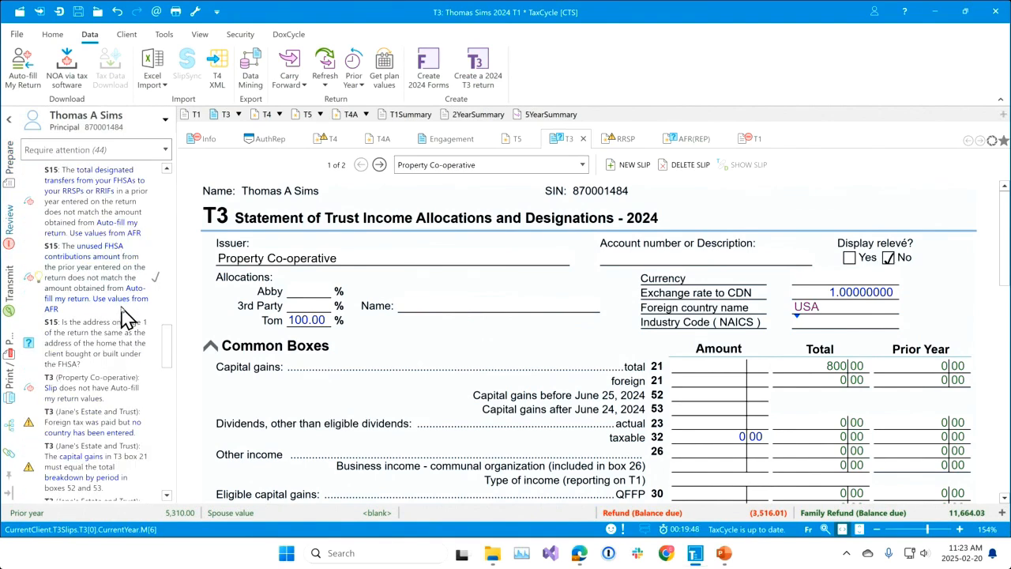
scroll(128, 321, "down", 5)
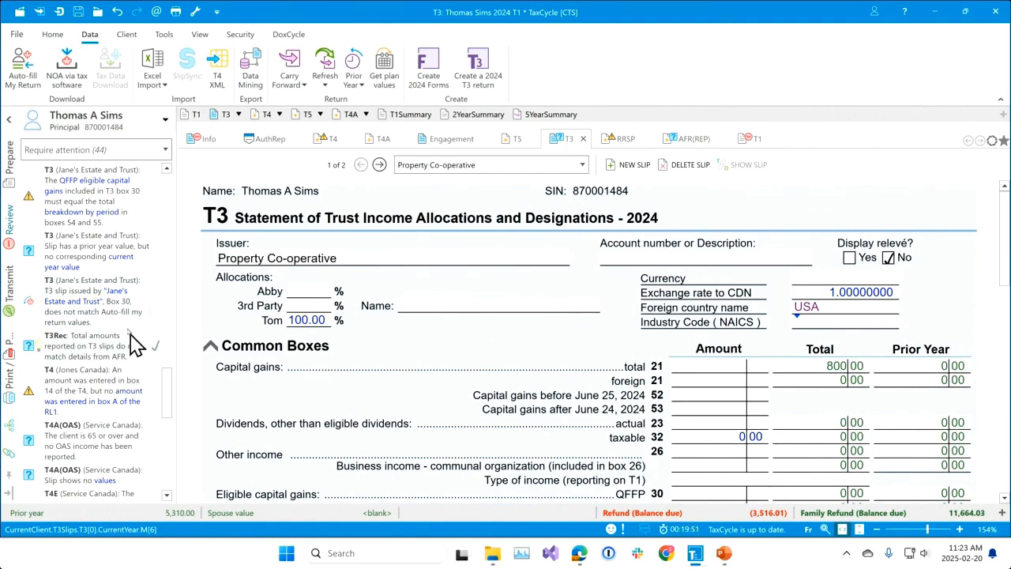
scroll(126, 338, "up", 4)
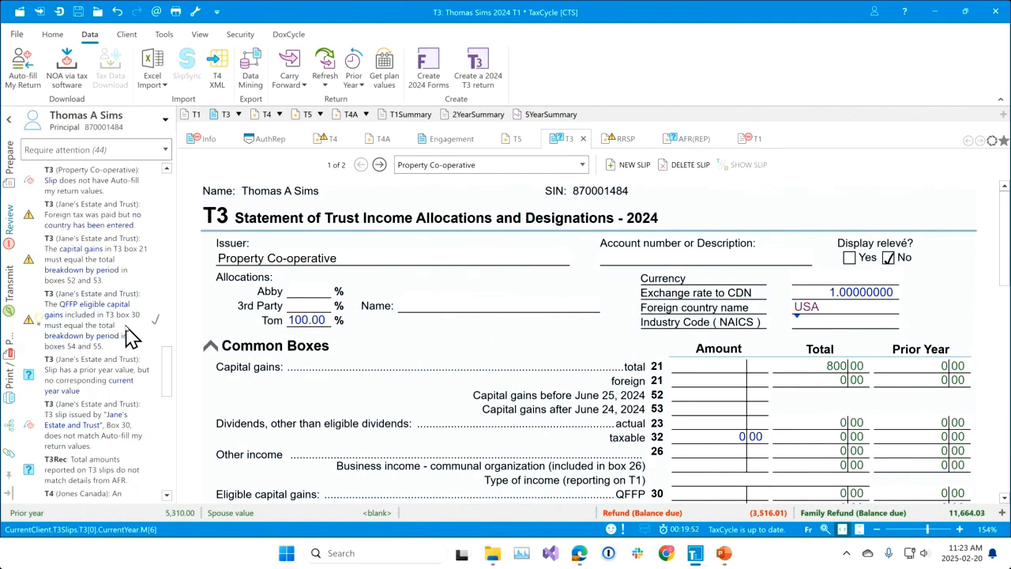
left_click(110, 187)
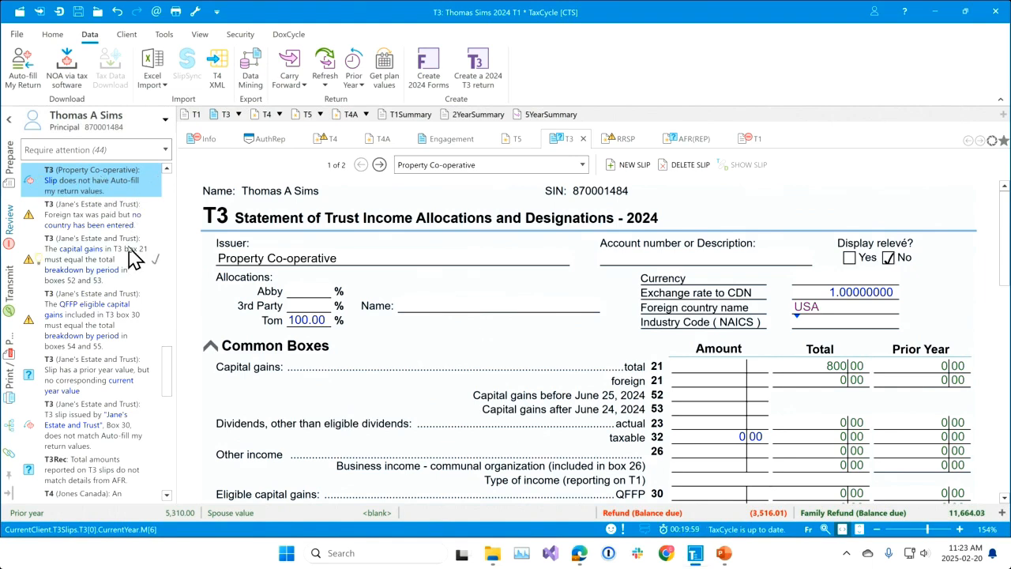
left_click(38, 183)
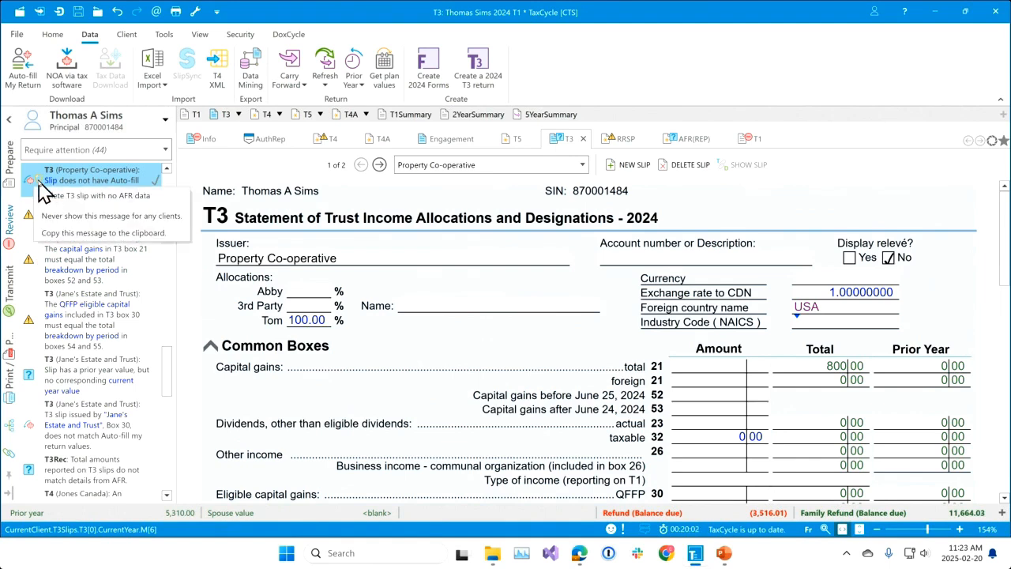
left_click(111, 209)
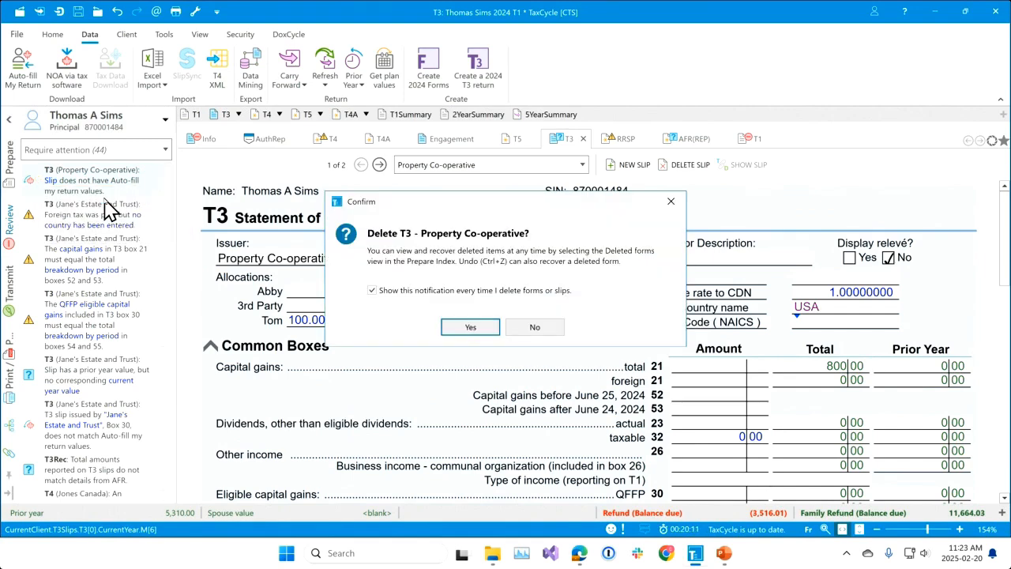
left_click(488, 334)
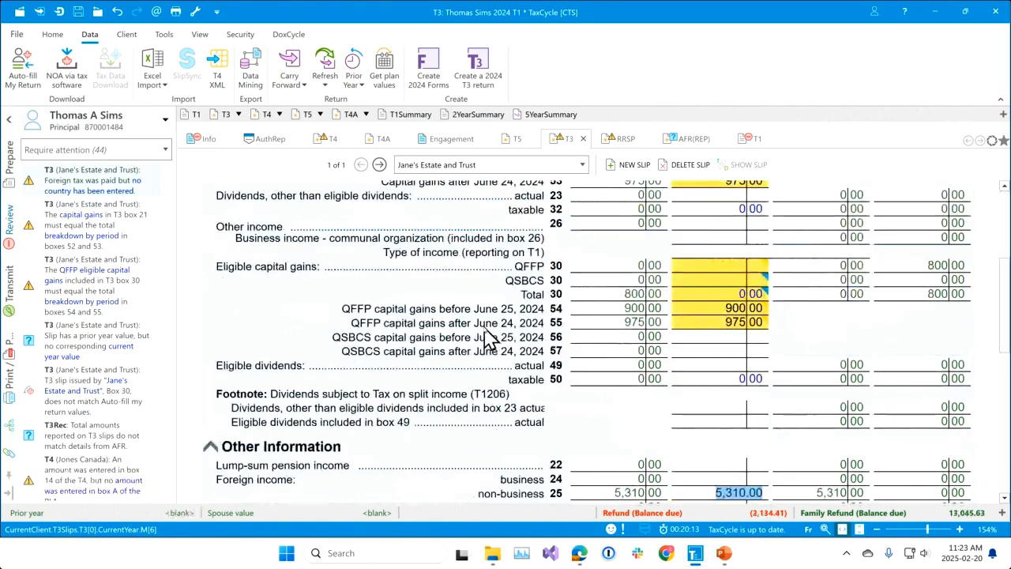
scroll(621, 435, "up", 5)
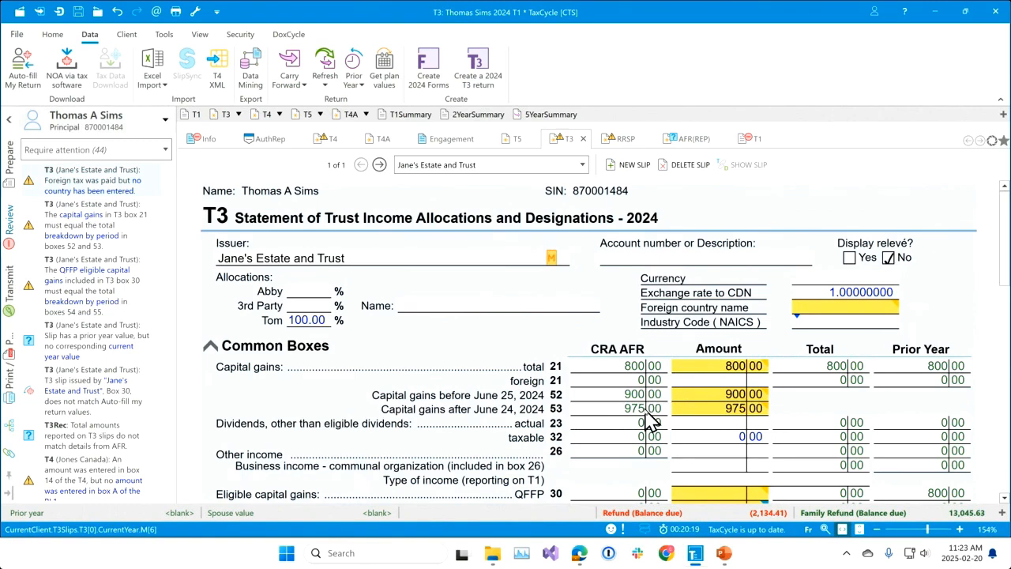
left_click(557, 261)
Restart the Auto-fill my return download for the principal only, excluding the other three family members and not reusing the earlier download.
left_click(33, 89)
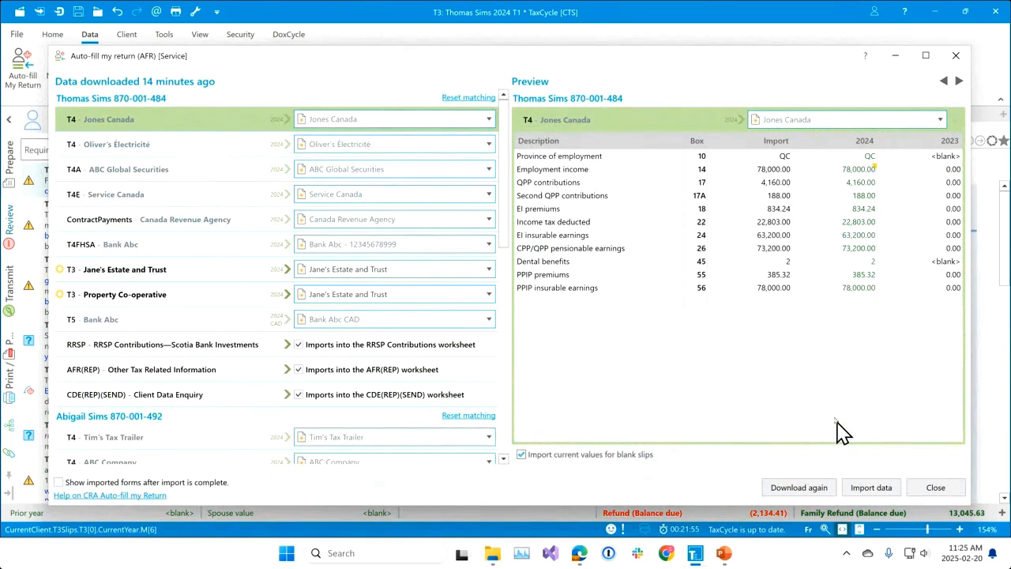
left_click(798, 492)
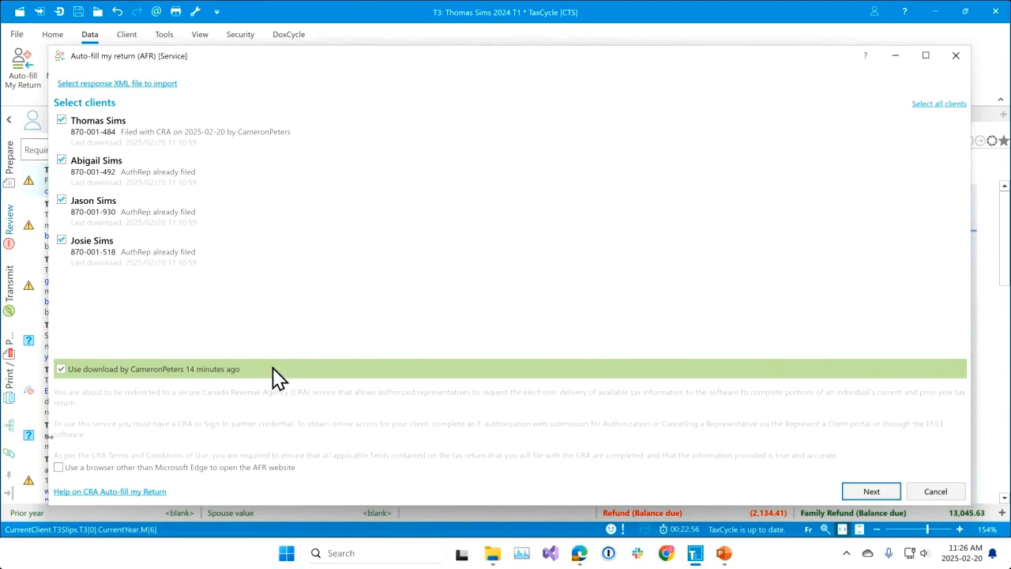
left_click(62, 369)
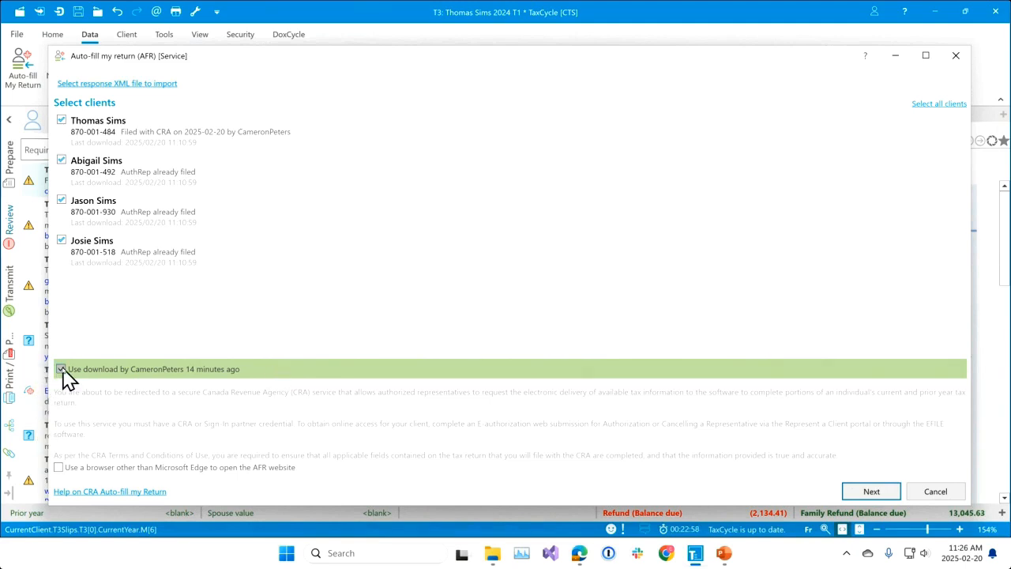
left_click(61, 241)
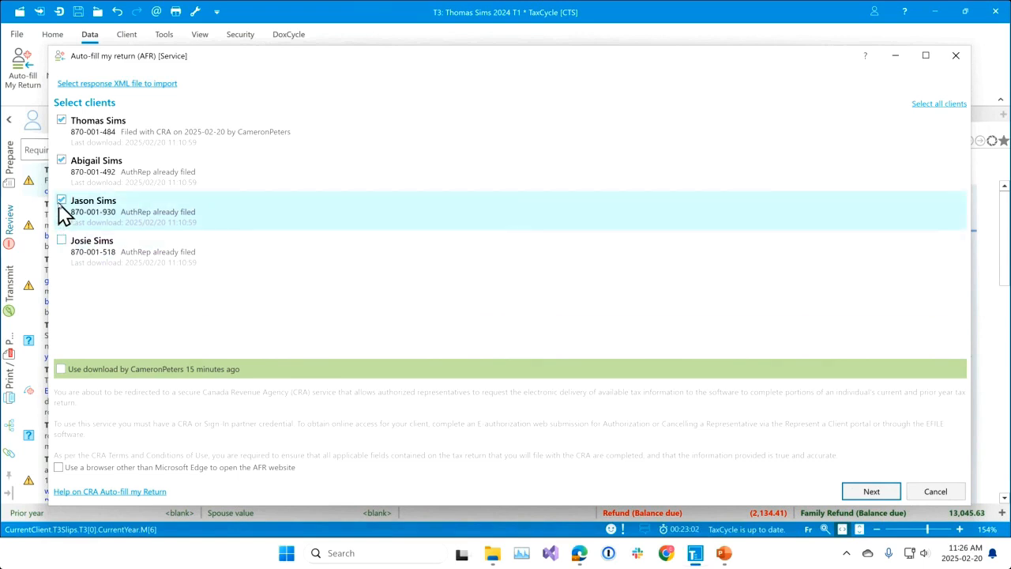
left_click(62, 201)
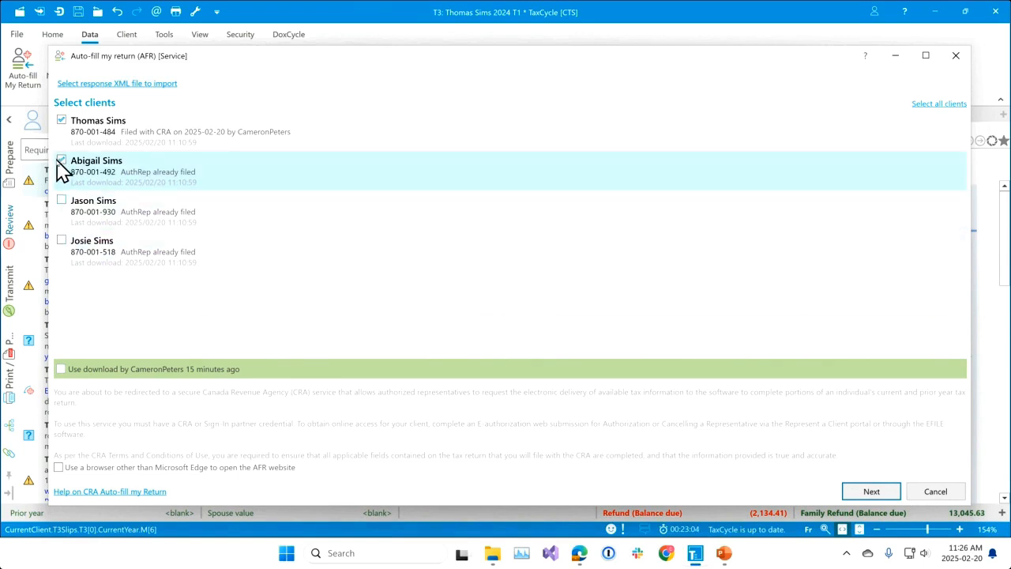
left_click(62, 161)
Load the principal's 2024 T1 TDD "Response with T3" XML file from the AFR Webinar - Feb 2025 folder.
left_click(138, 84)
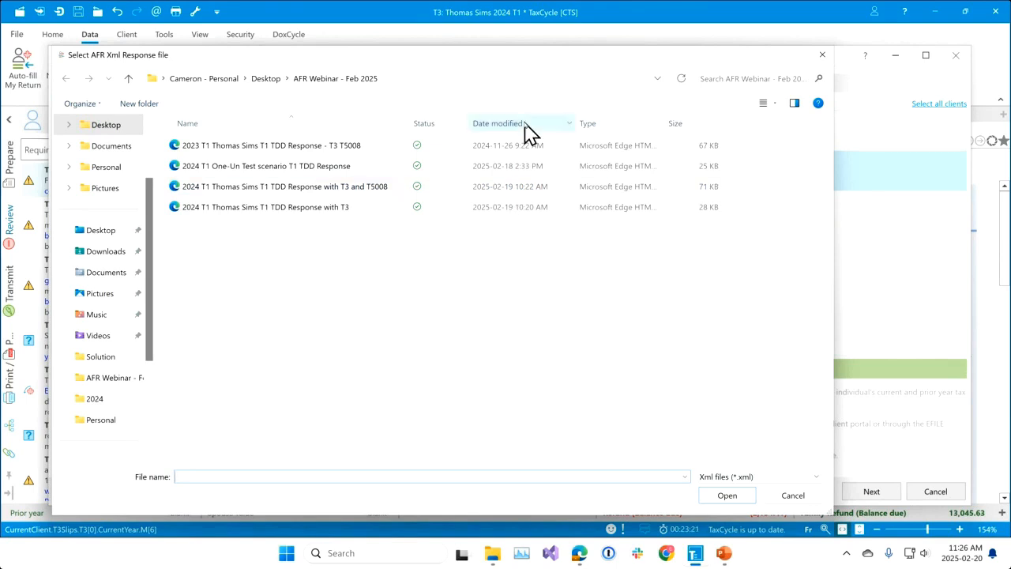
left_click(312, 213)
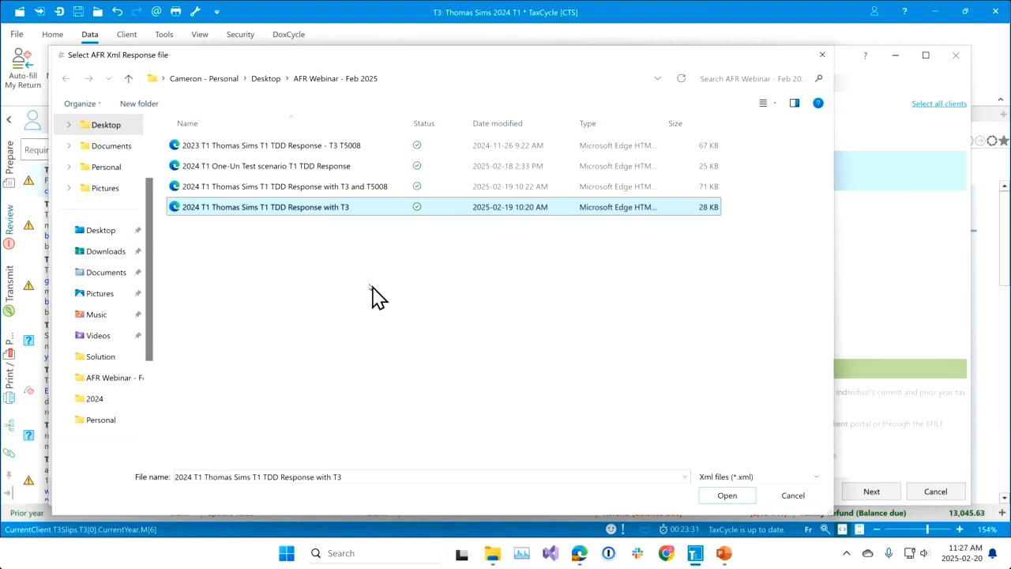
left_click(728, 496)
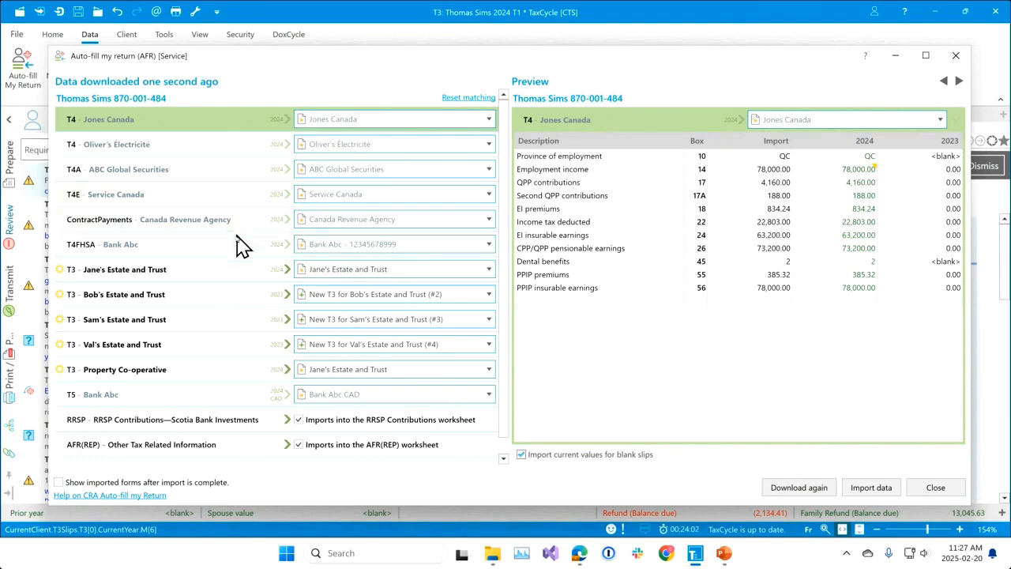
Preview the downloaded T3 data for Bob's, Sam's and Val's Estate and Trust and for Property Co-operative.
scroll(297, 280, "down", 1)
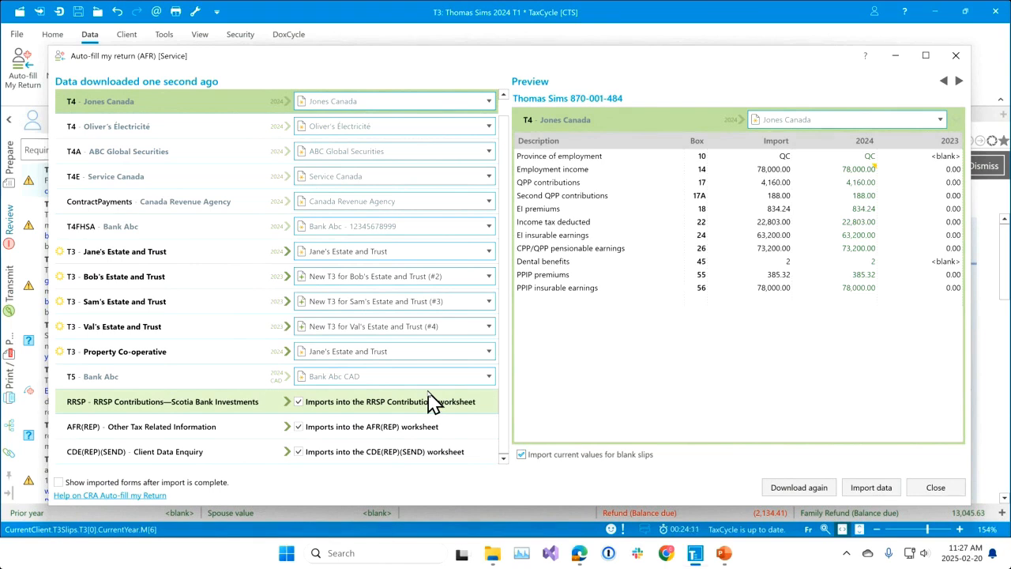
left_click(199, 278)
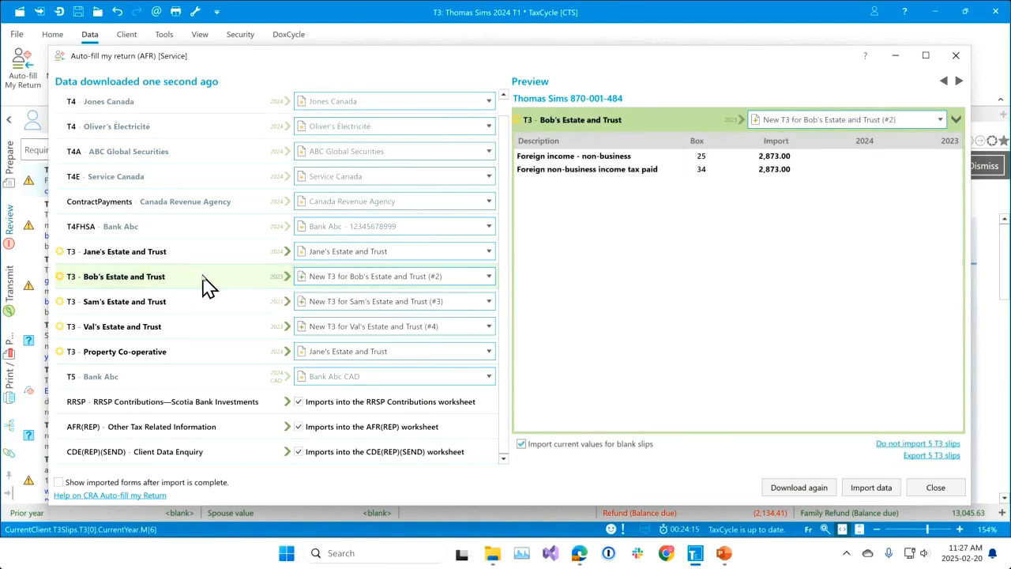
left_click(211, 305)
left_click(214, 336)
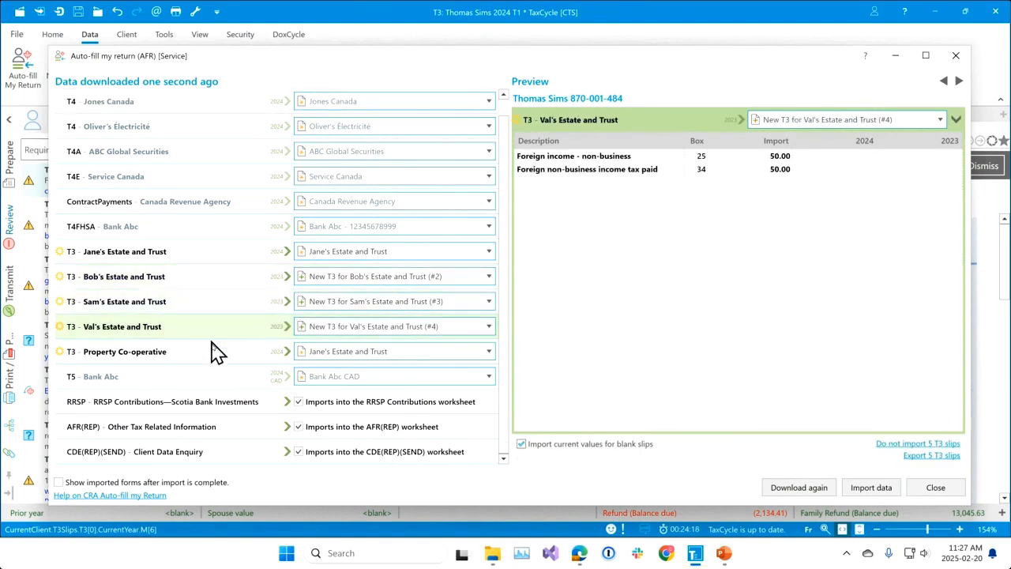
left_click(216, 355)
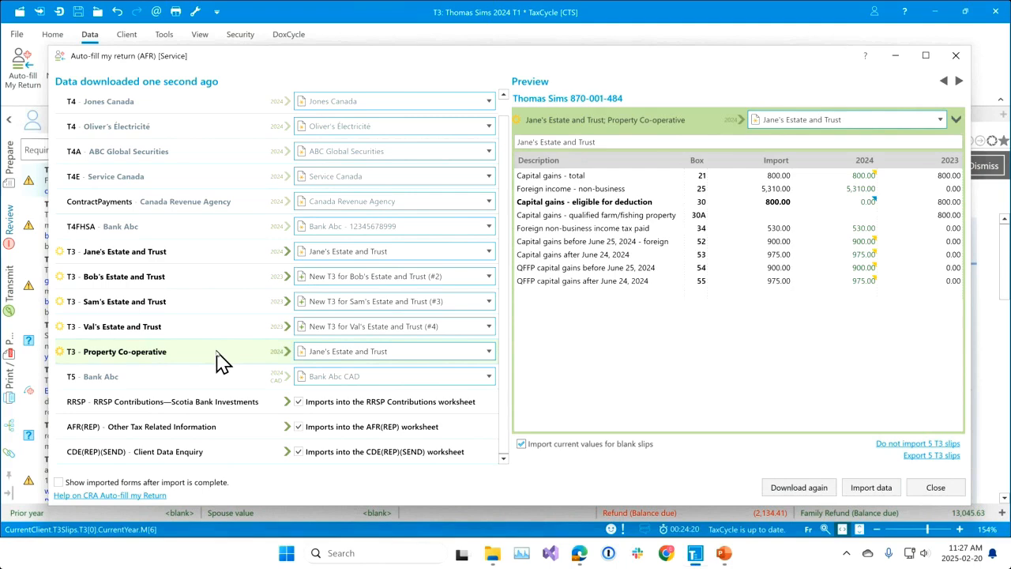
Match the Bob's, Sam's and Val's Estate and Trust T3 slips to the existing Jane's Estate and Trust slip.
left_click(490, 275)
left_click(491, 278)
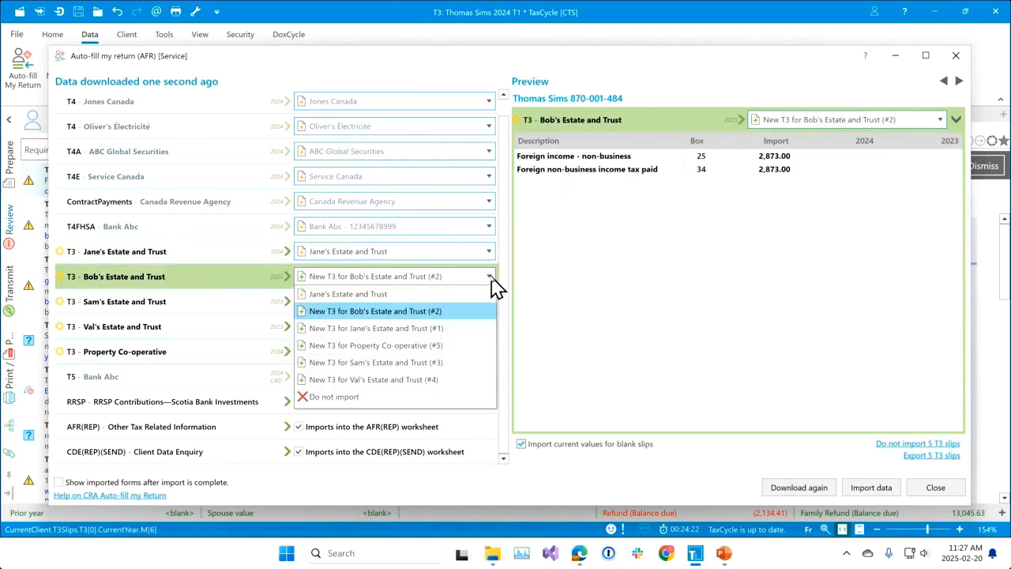
left_click(462, 294)
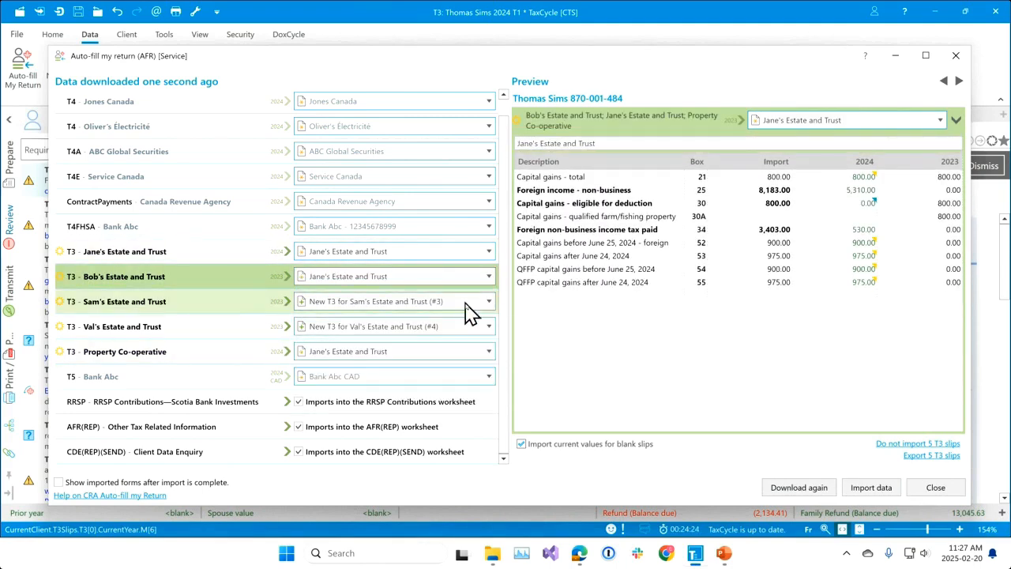
left_click(489, 302)
left_click(489, 301)
left_click(467, 320)
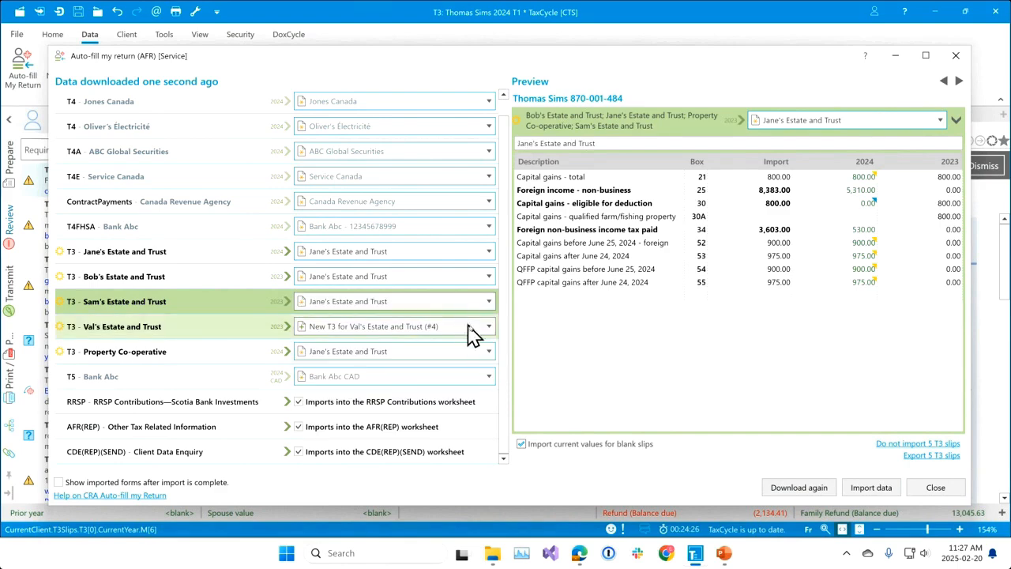
left_click(489, 328)
left_click(489, 328)
left_click(455, 345)
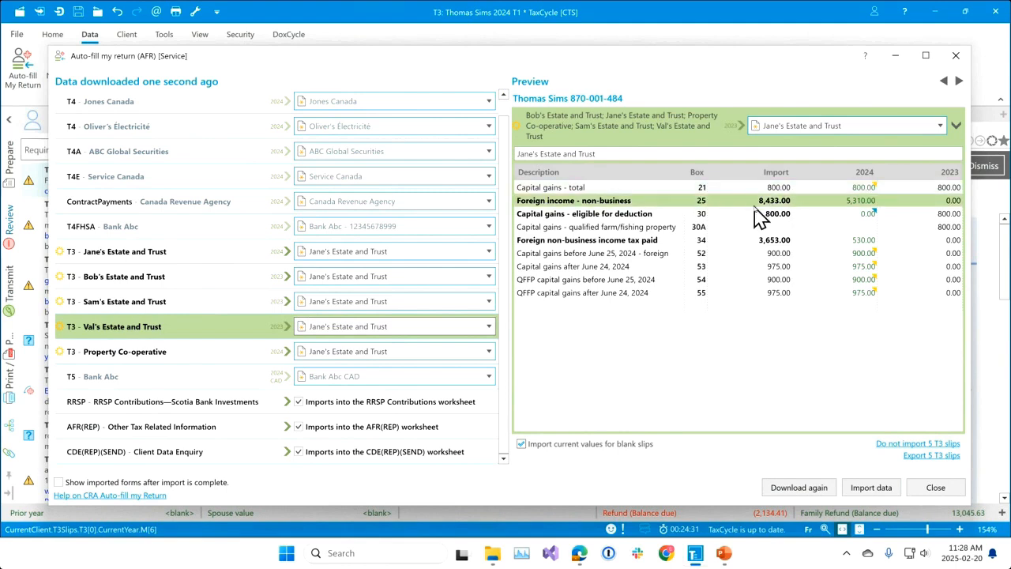
Import the matched Auto-fill data and check the issuer memo on the Jane's Estate and Trust T3.
left_click(872, 489)
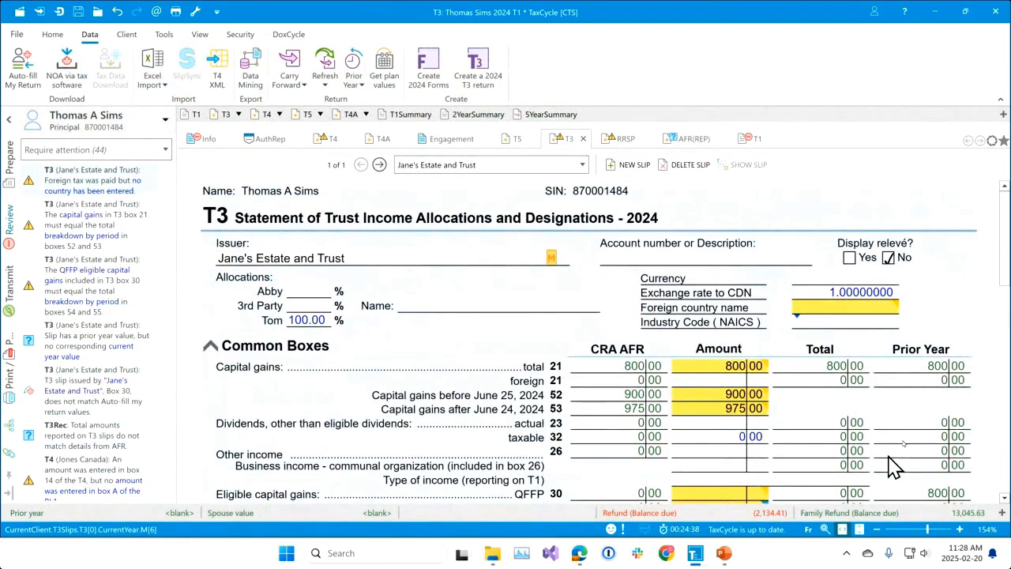
left_click(552, 259)
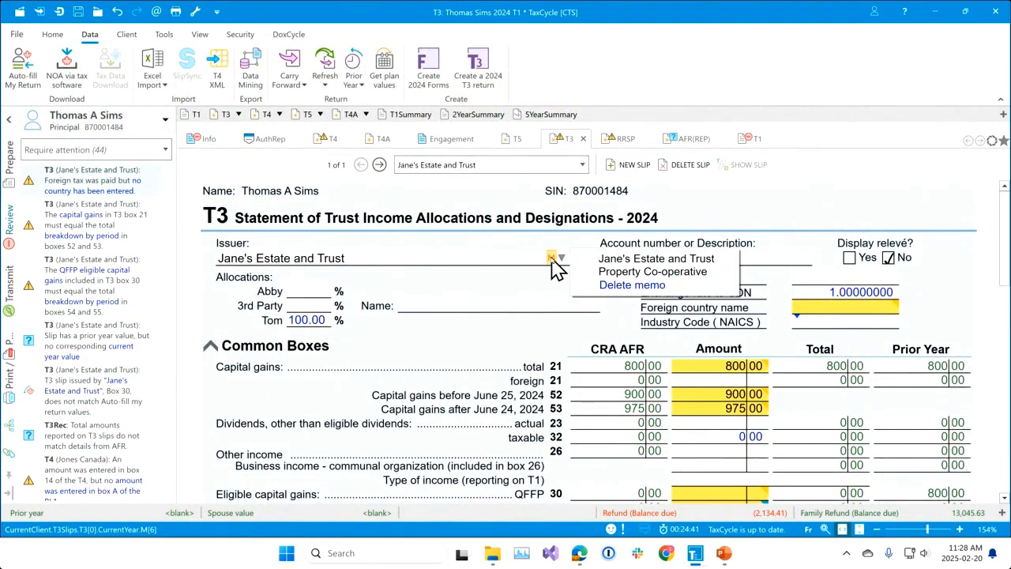
left_click(509, 366)
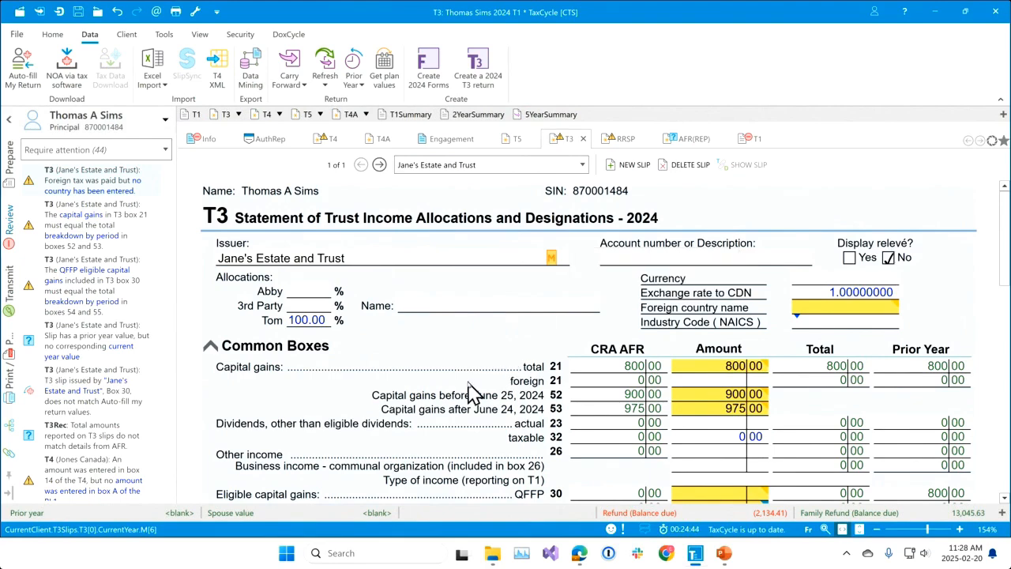
Filter the forms list to Imported (including AFR) and review the amounts on the Jane's Estate and Trust T3 slip.
scroll(734, 431, "down", 3)
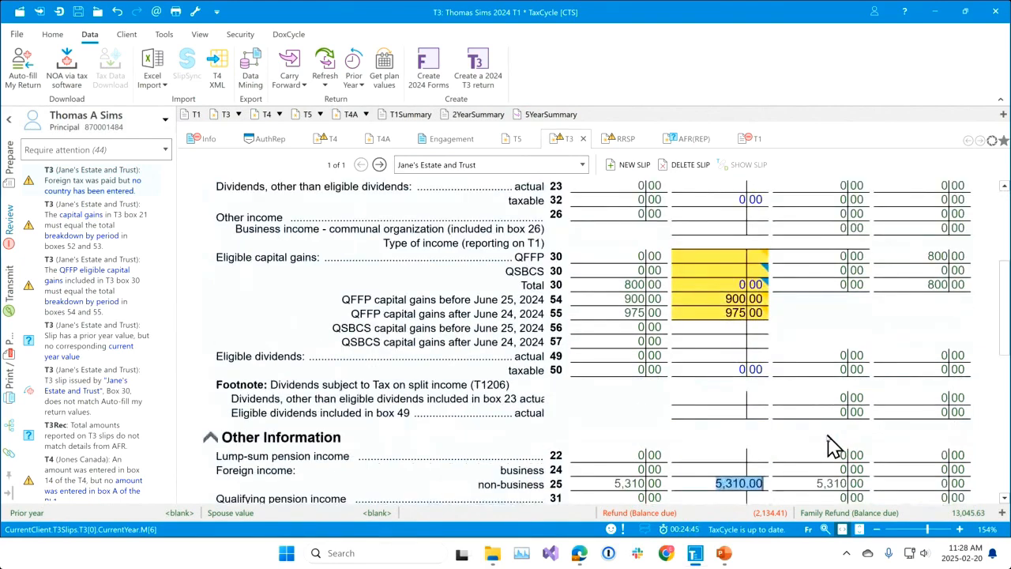
scroll(821, 447, "down", 4)
scroll(483, 411, "up", 2)
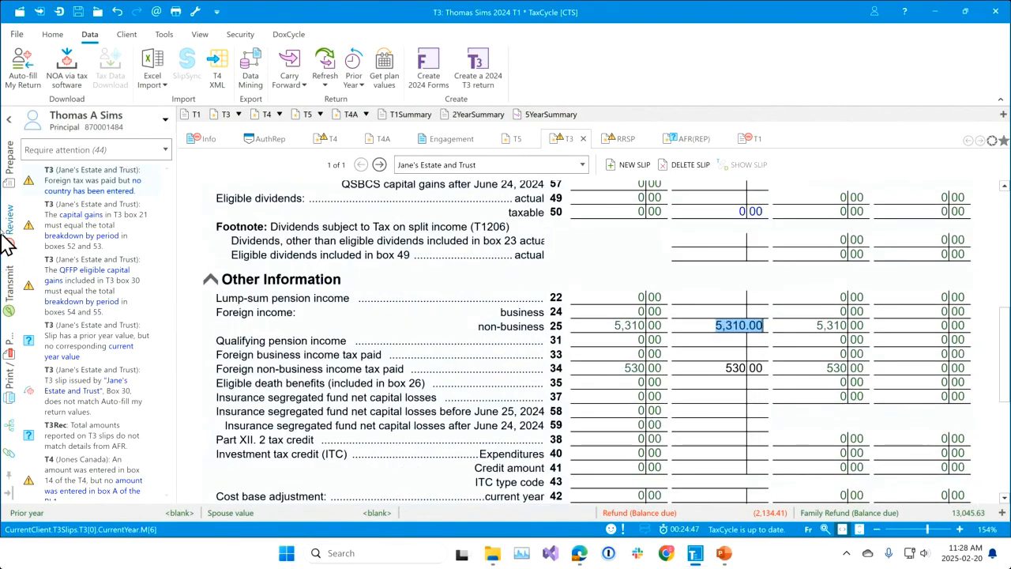
left_click(11, 175)
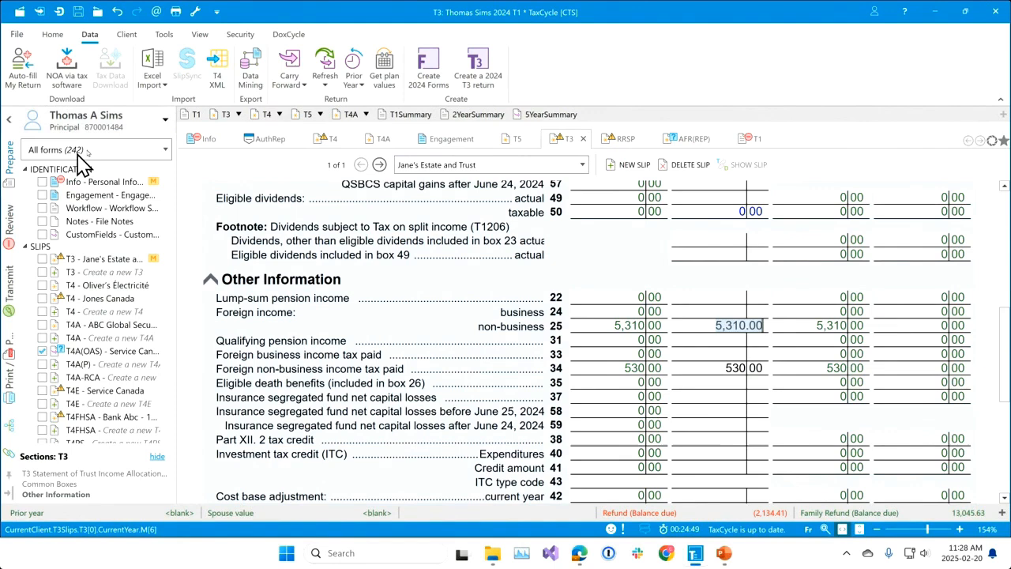
left_click(164, 149)
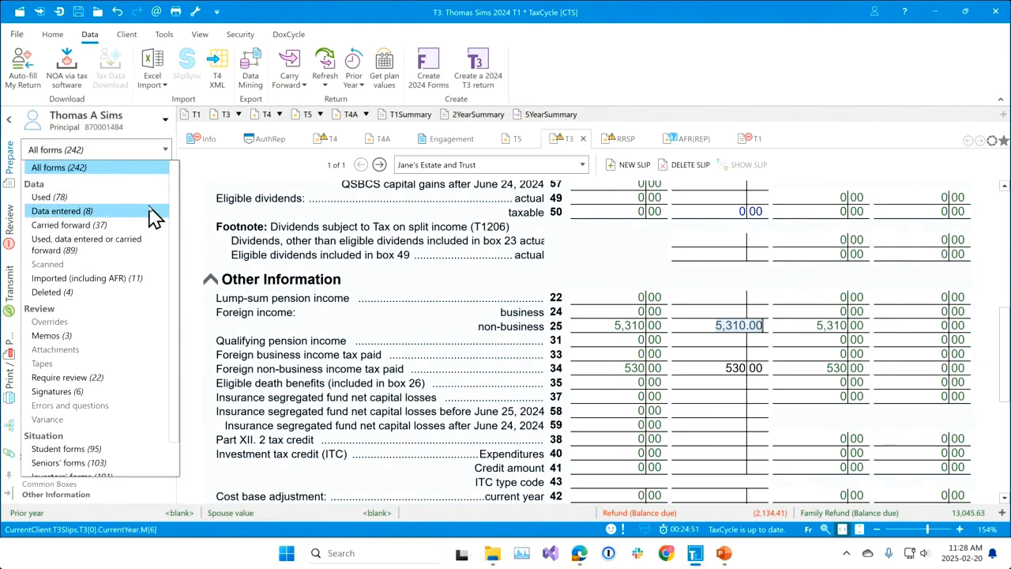
left_click(127, 291)
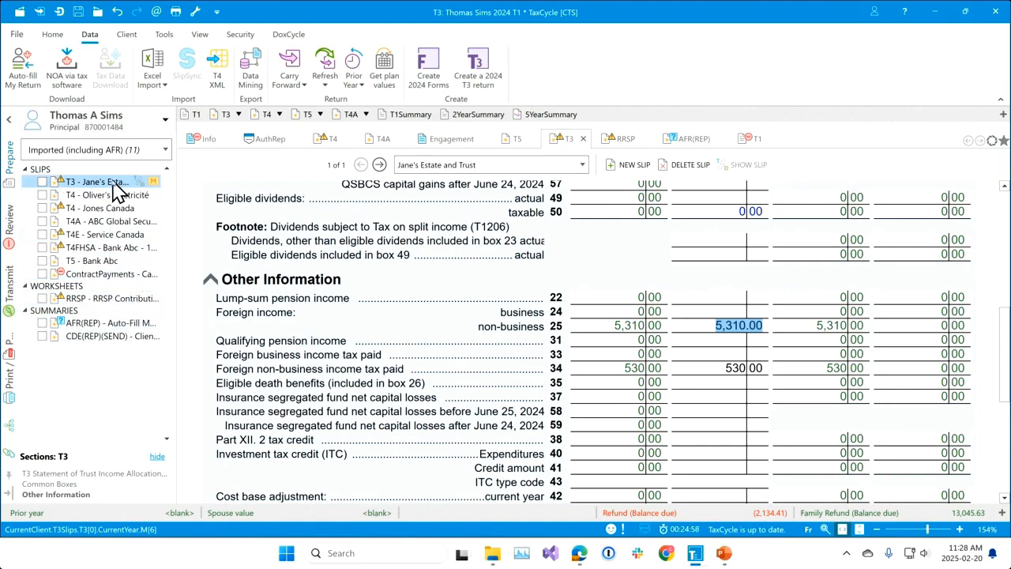
scroll(466, 350, "down", 5)
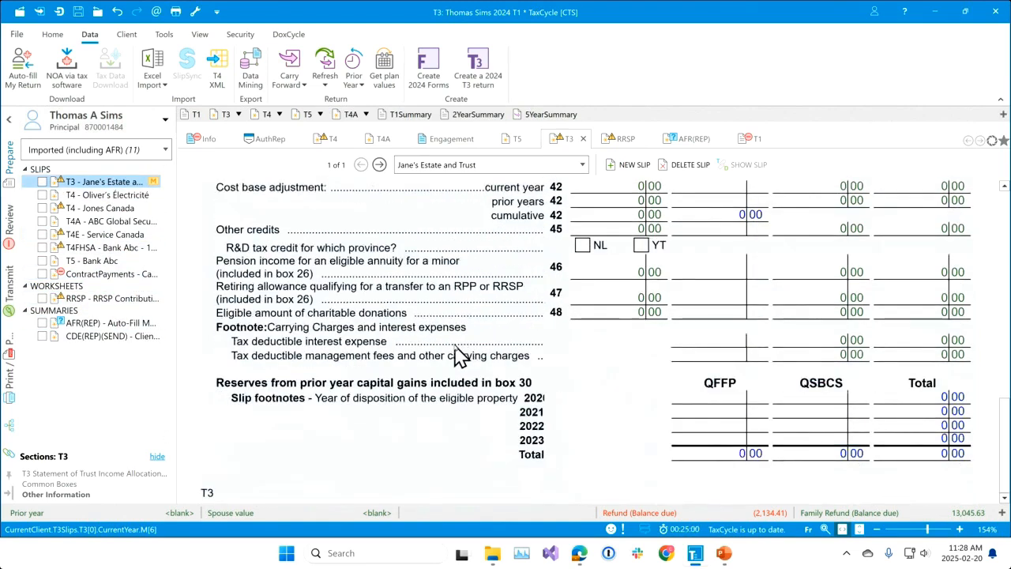
scroll(461, 355, "up", 10)
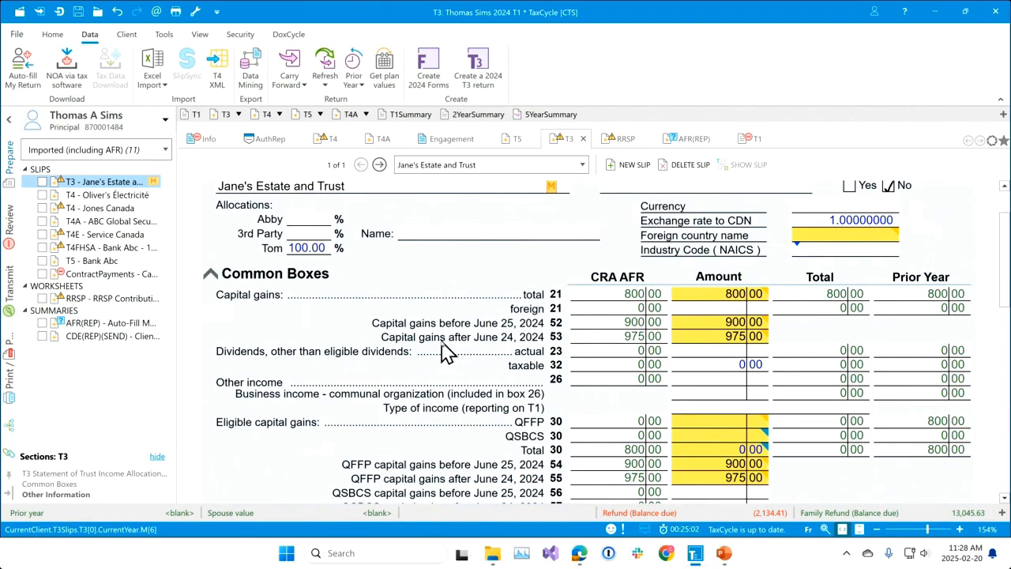
scroll(447, 354, "up", 2)
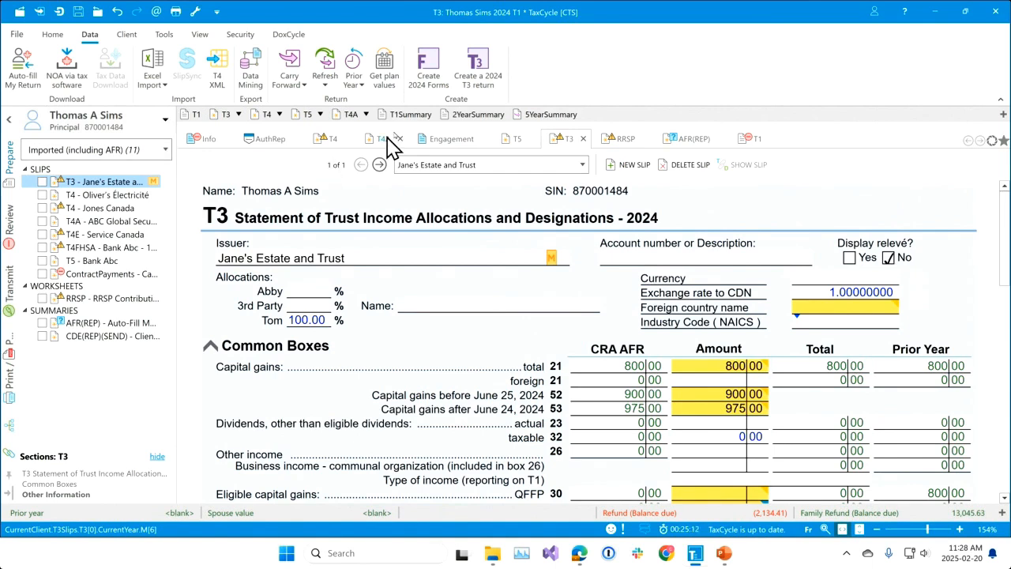
Reopen the Auto-fill data, preview the T3 slips combined under Jane's Estate and Trust, and import them again.
mouse_move(403, 135)
left_click(24, 70)
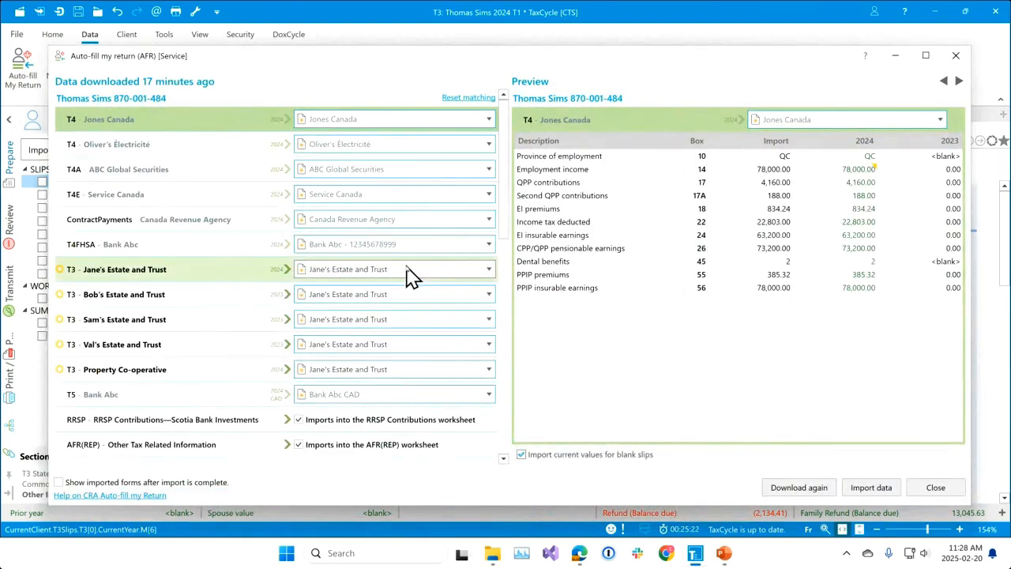
left_click(327, 273)
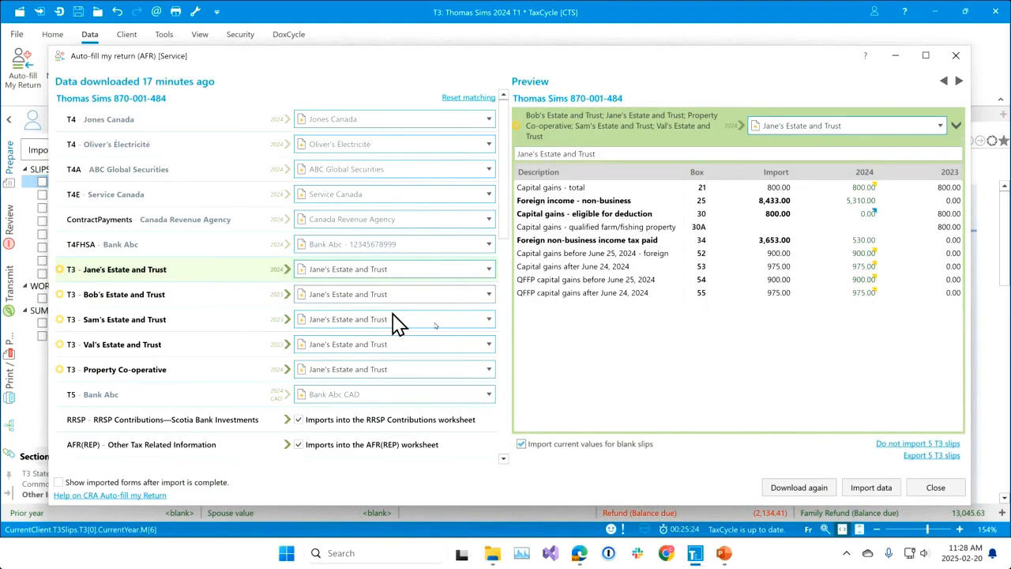
left_click(872, 490)
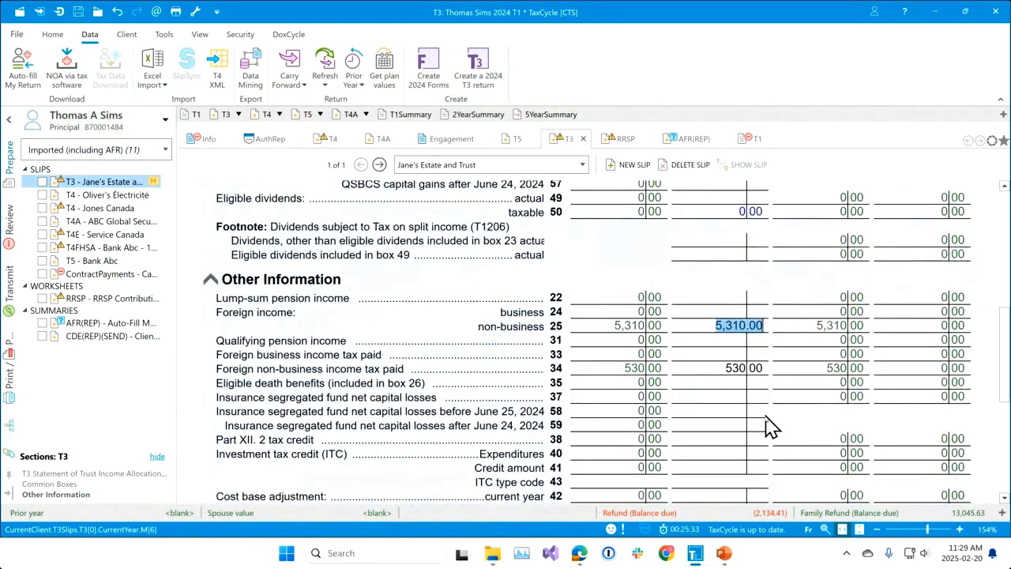
scroll(767, 427, "down", 3)
scroll(766, 427, "up", 7)
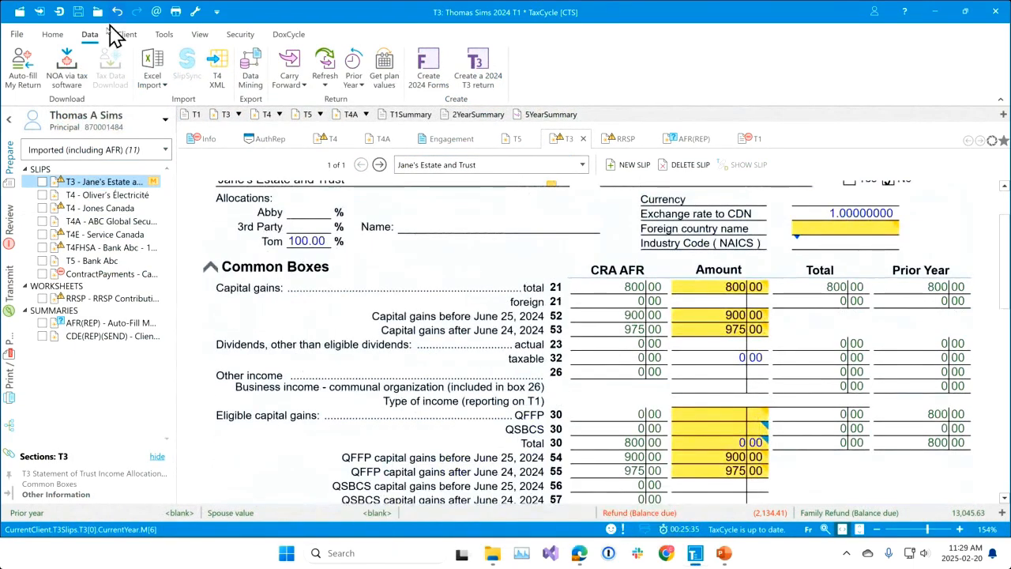
Restart the Auto-fill download for the principal only and load the 2024 T1 TDD "Response with T3 and T5008" XML file.
left_click(24, 73)
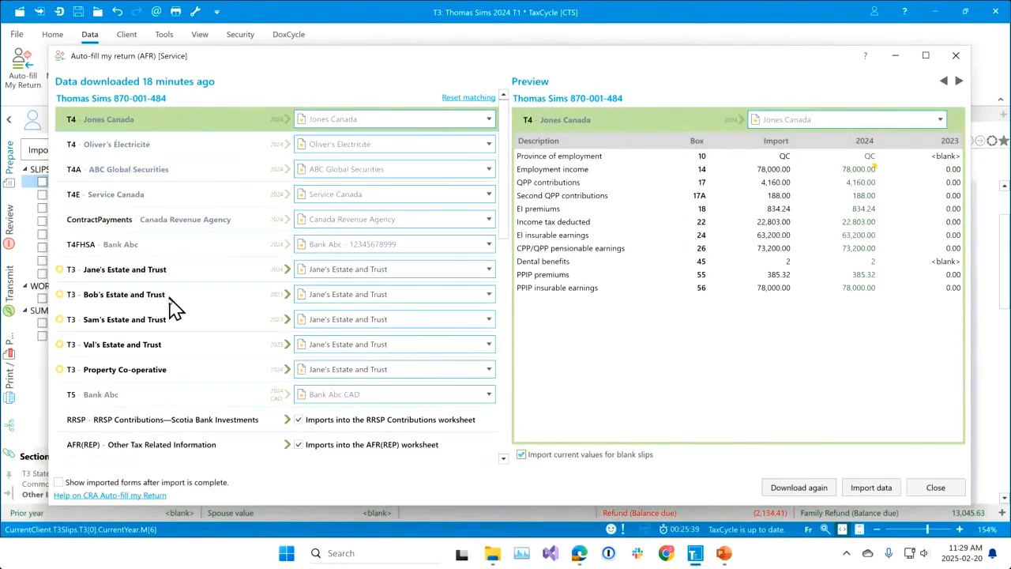
left_click(814, 490)
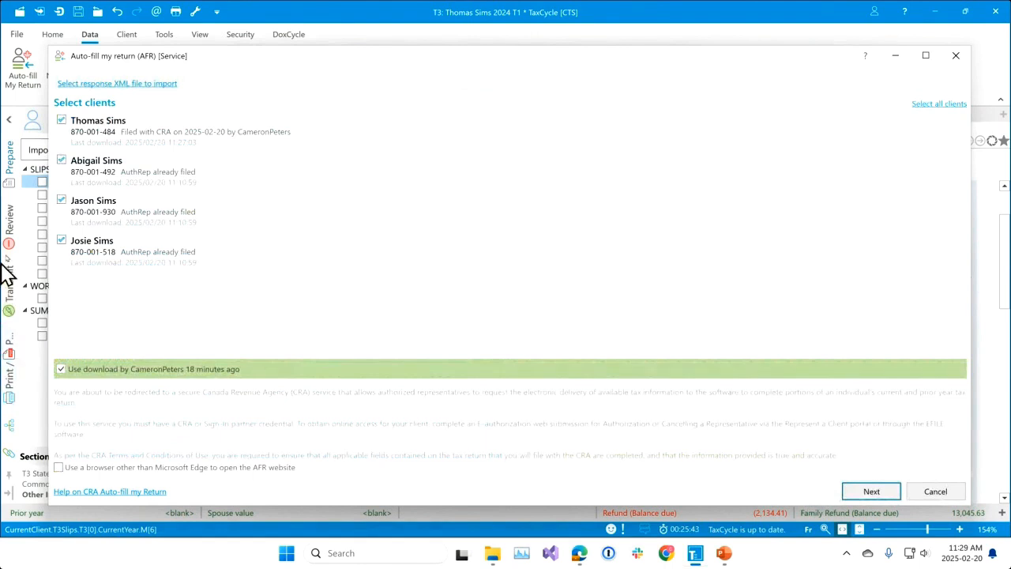
left_click(62, 200)
left_click(61, 241)
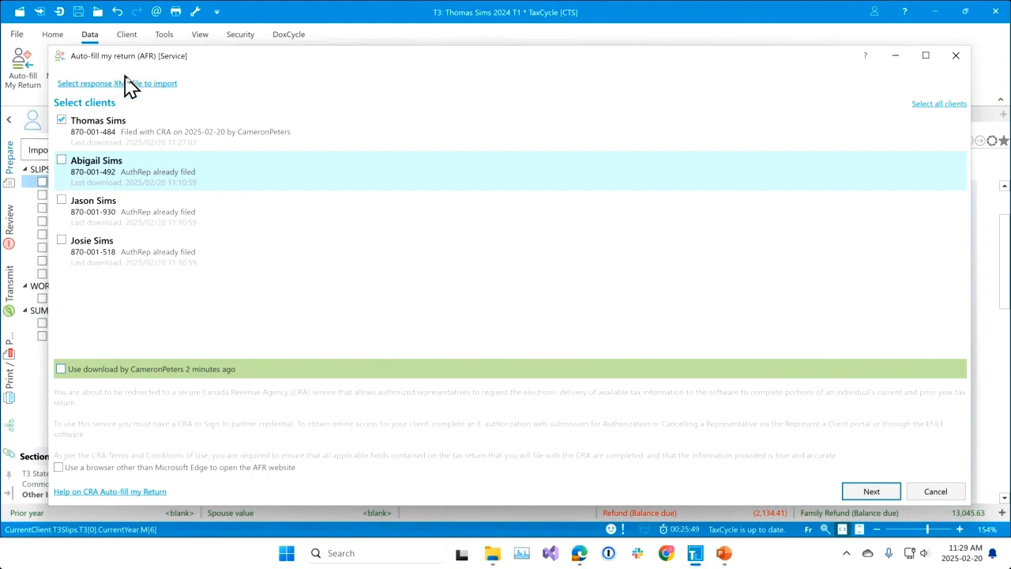
left_click(143, 84)
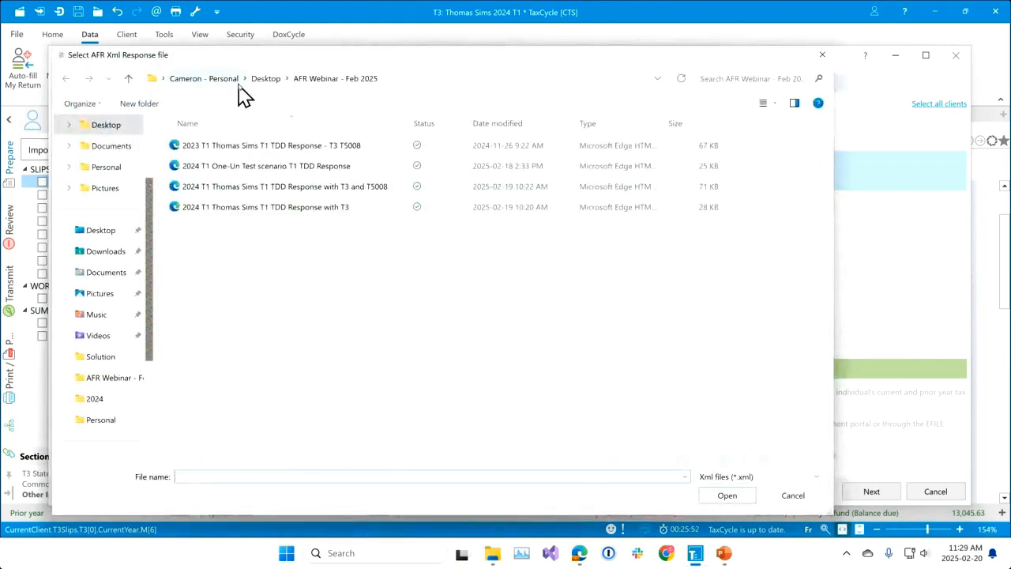
left_click(339, 190)
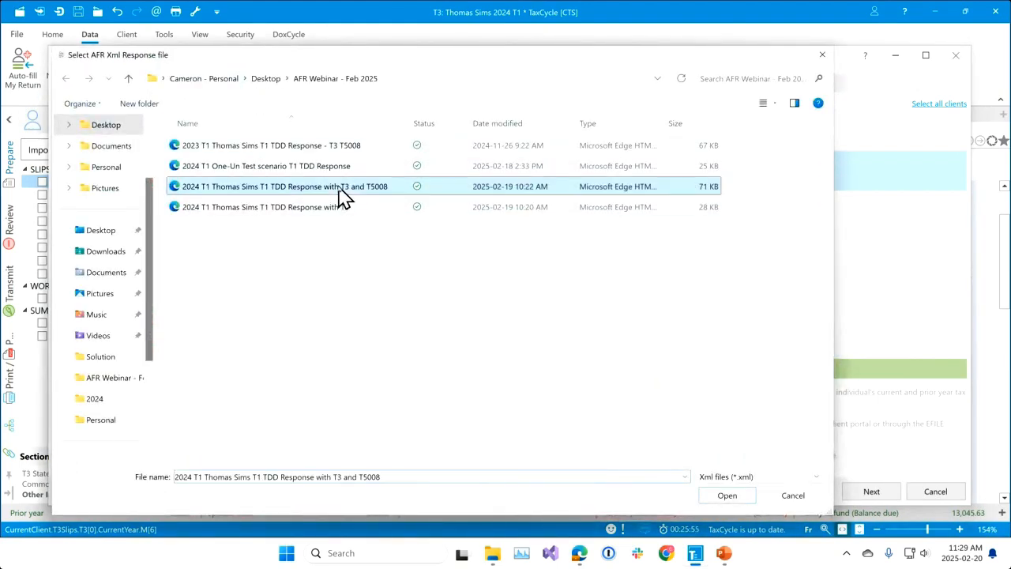
left_click(727, 496)
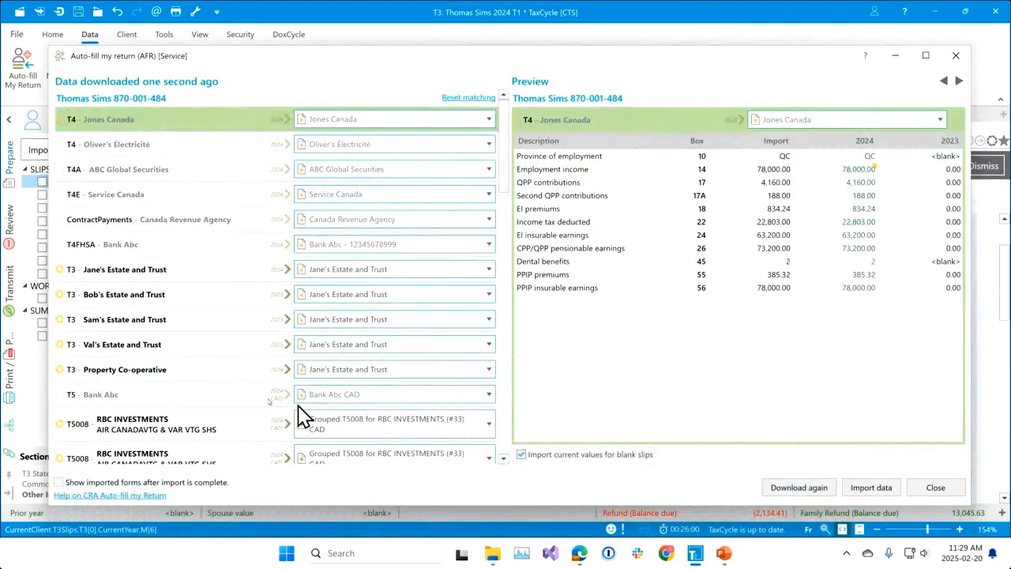
Examine the downloaded RBC INVESTMENTS T5008 slips and preview the group containing AIR CANADAVTG & VAR VTG SHS.
scroll(232, 372, "down", 4)
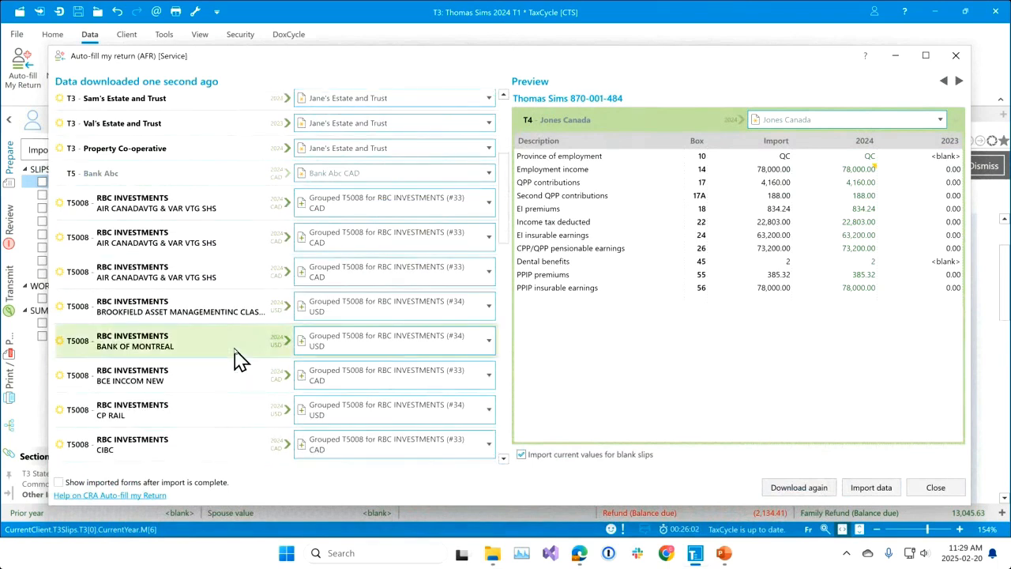
scroll(235, 350, "down", 2)
scroll(251, 333, "up", 2)
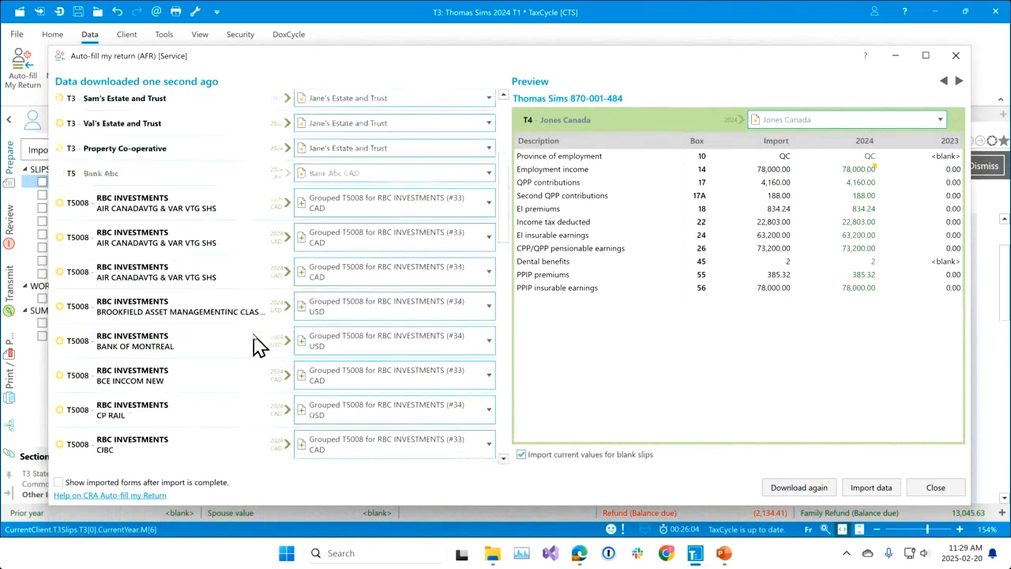
scroll(257, 345, "up", 1)
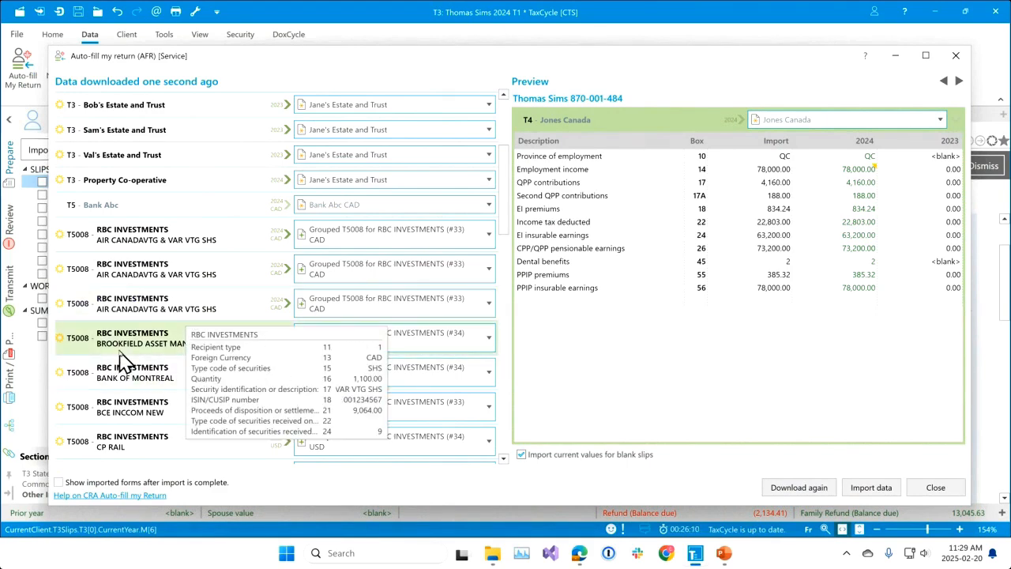
left_click(166, 252)
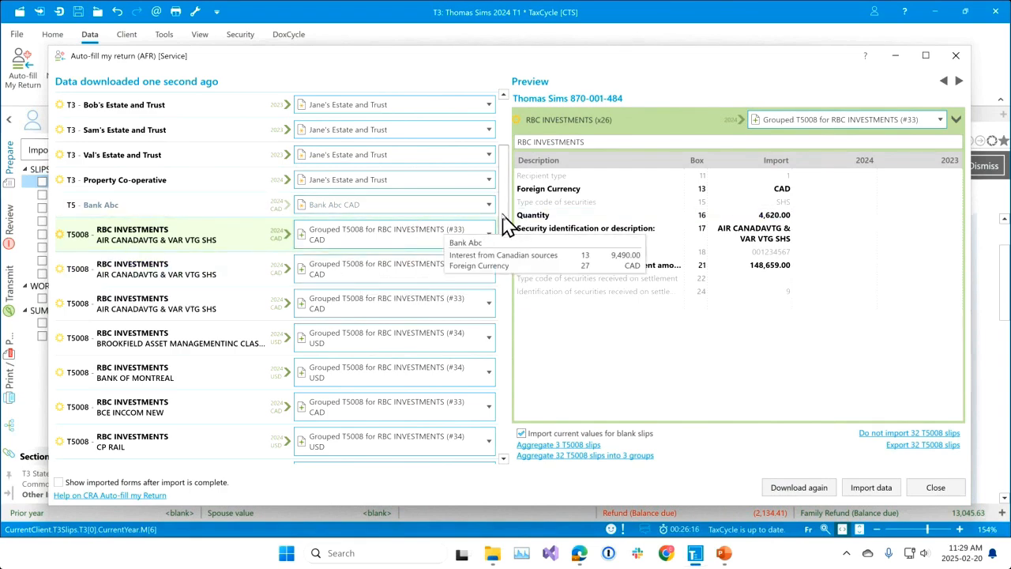
mouse_move(510, 219)
left_mouse_down()
mouse_move(490, 465)
mouse_move(501, 208)
mouse_move(503, 227)
left_mouse_up()
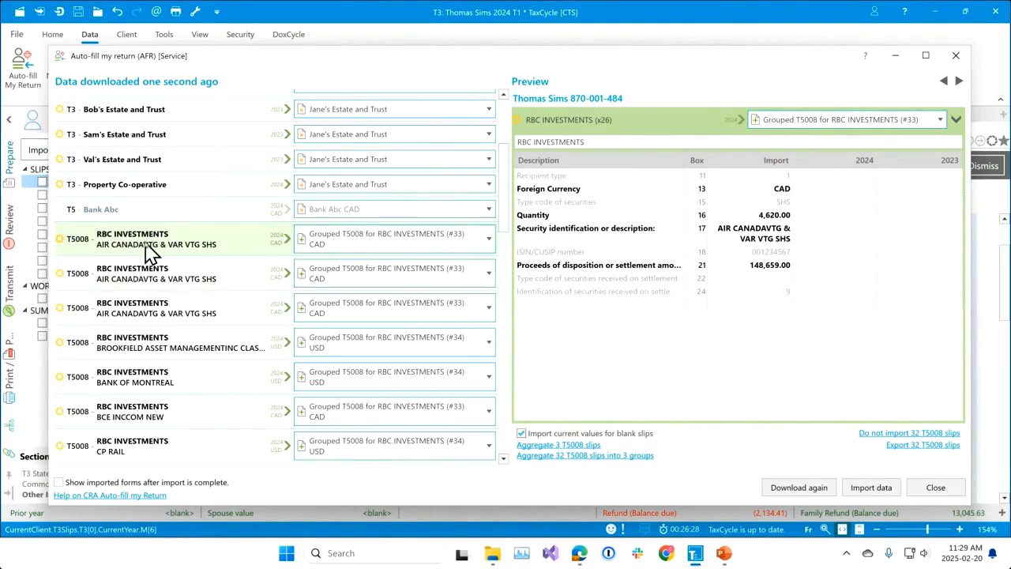
mouse_move(150, 249)
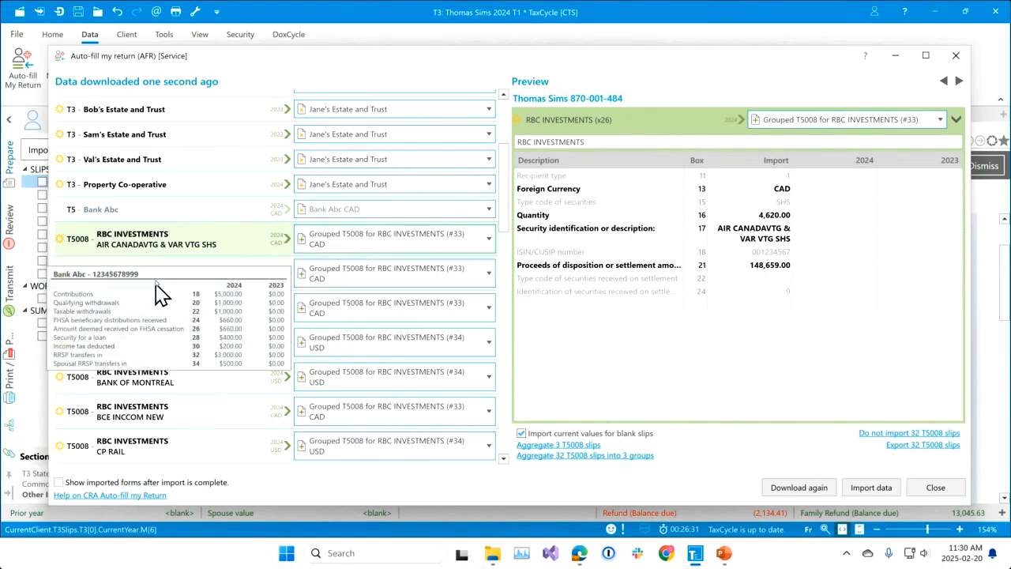
mouse_move(162, 279)
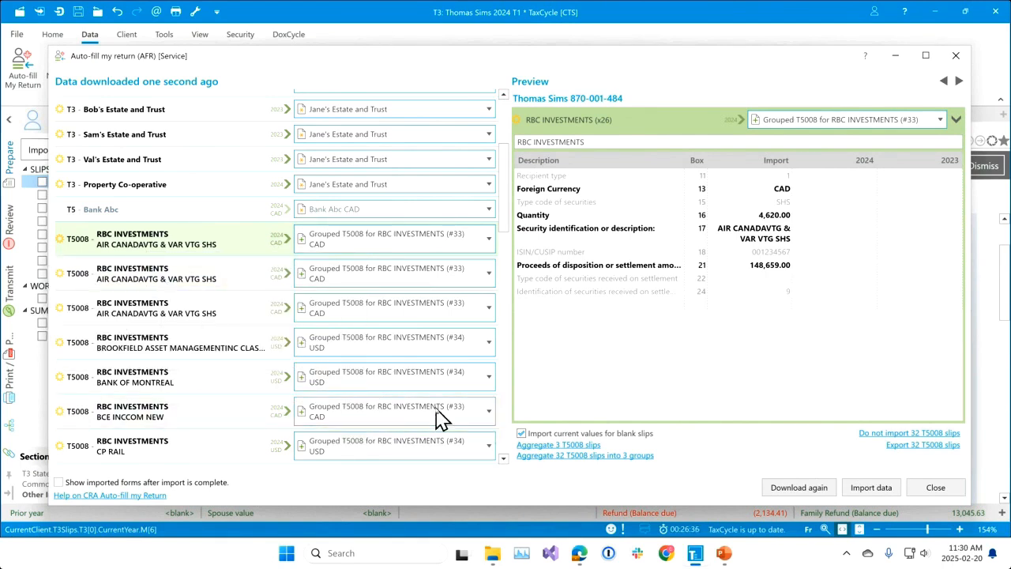
Aggregate the 3 AIR CANADAVTG & VAR VTG SHS T5008 slips and match the Brookfield slip to New T5008 for RBC INVESTMENTS (#2).
mouse_move(588, 460)
left_click(583, 445)
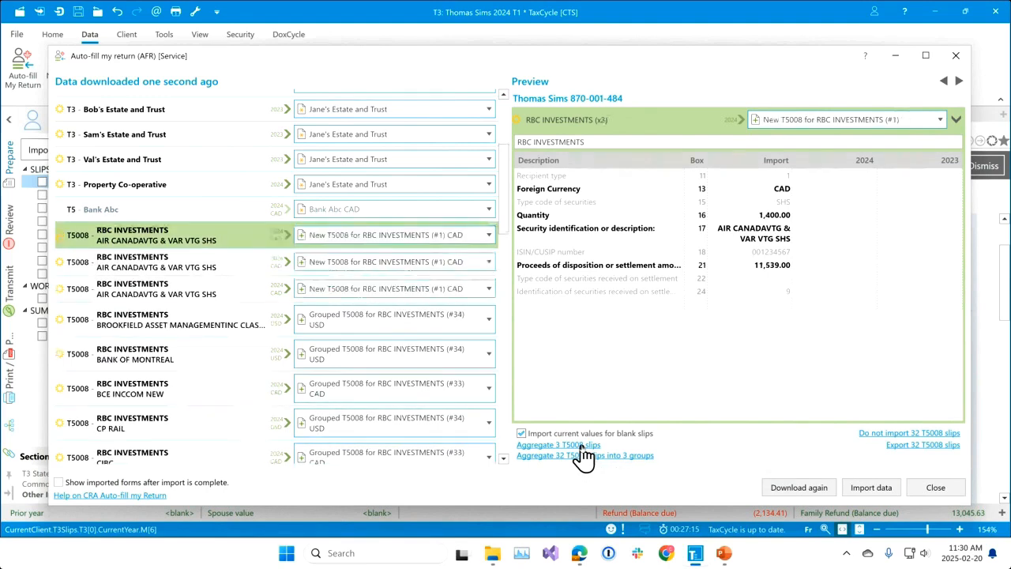
left_click(162, 326)
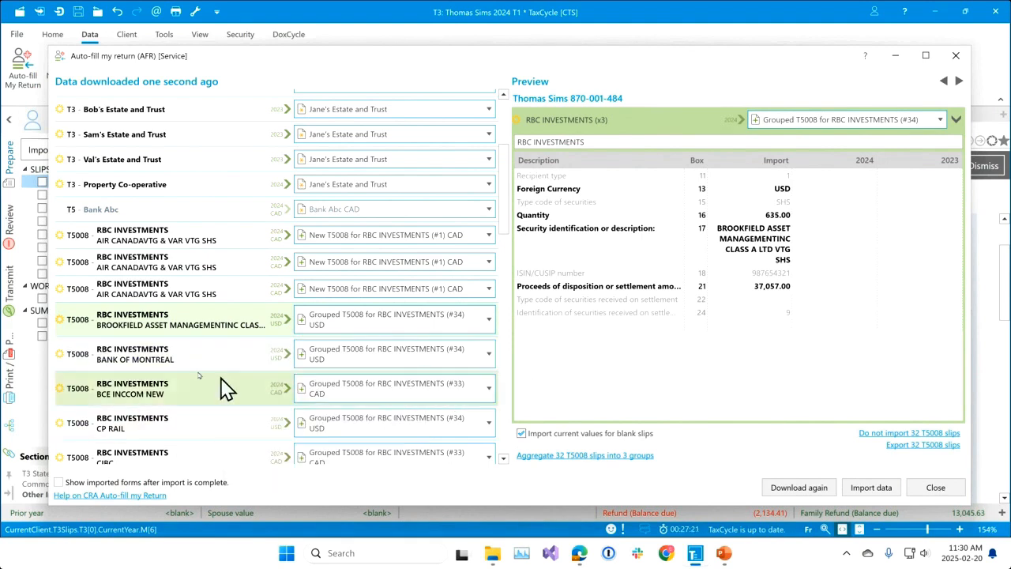
left_click(488, 320)
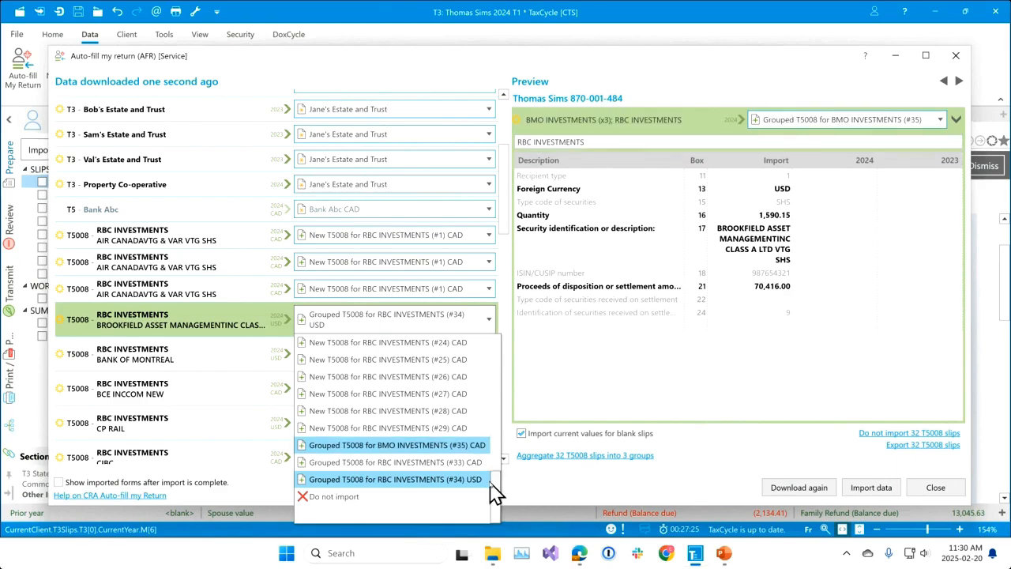
left_click_drag(494, 487, 471, 319)
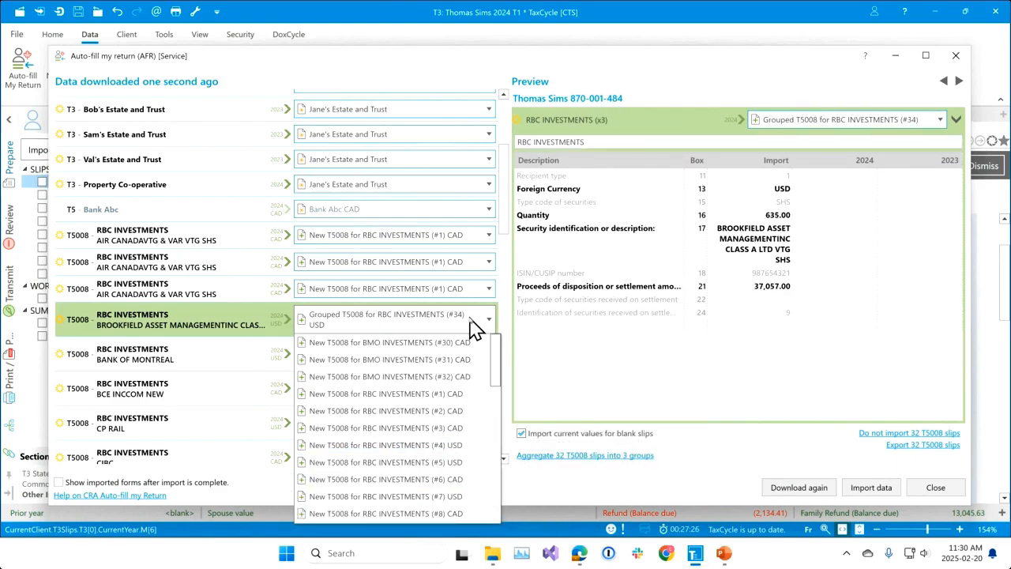
left_click(421, 410)
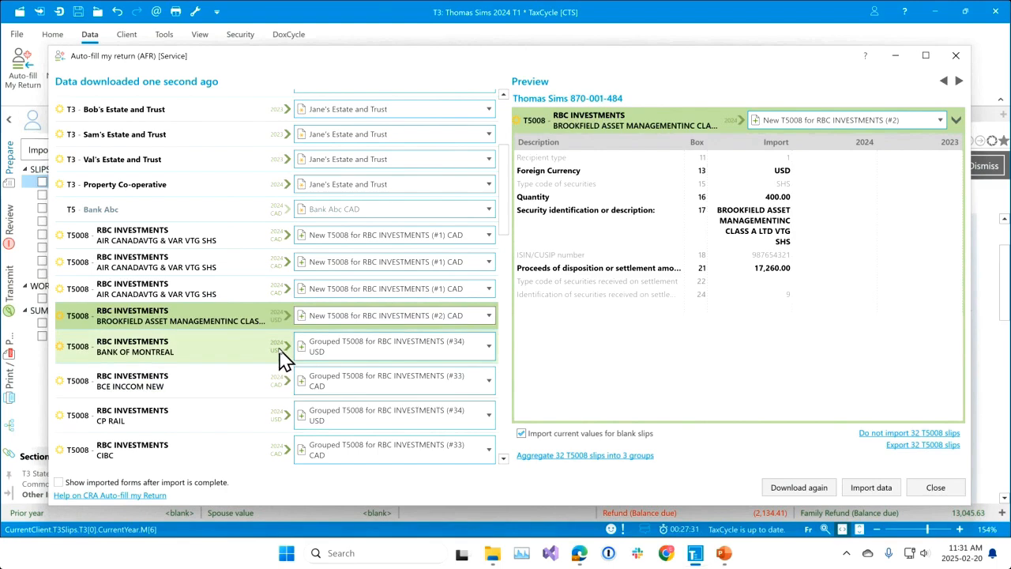
Aggregate all 32 T5008 slips into 3 groups and import them, then open the first RBC INVESTMENTS T5008 slip.
scroll(296, 371, "down", 5)
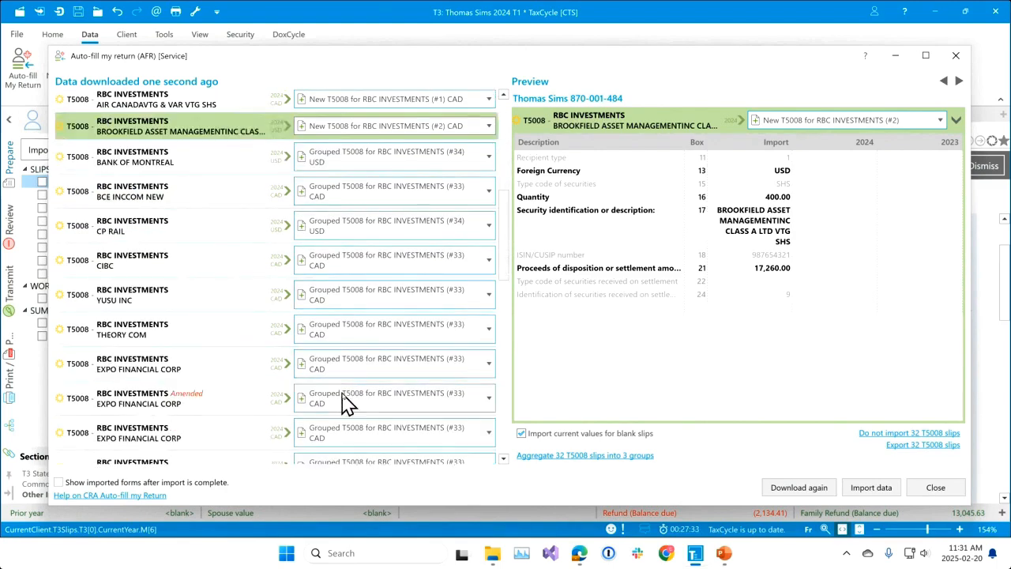
scroll(349, 405, "down", 5)
scroll(364, 406, "up", 11)
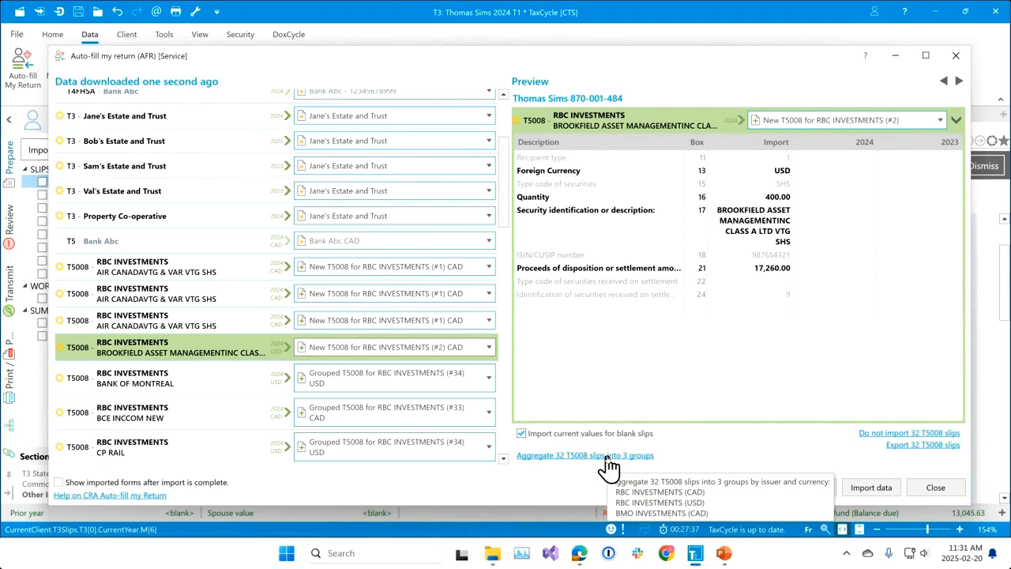
left_click(607, 457)
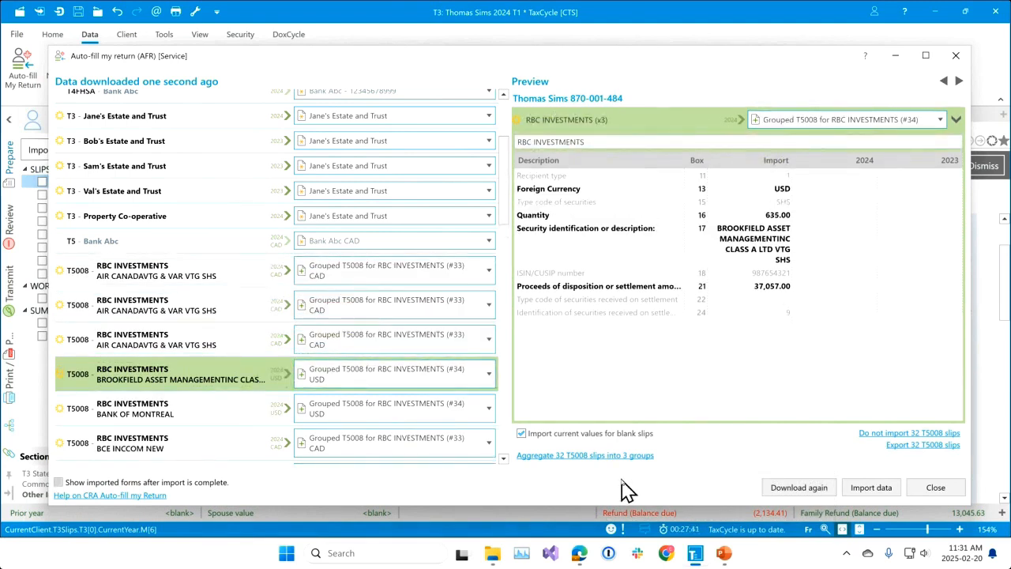
left_click(871, 487)
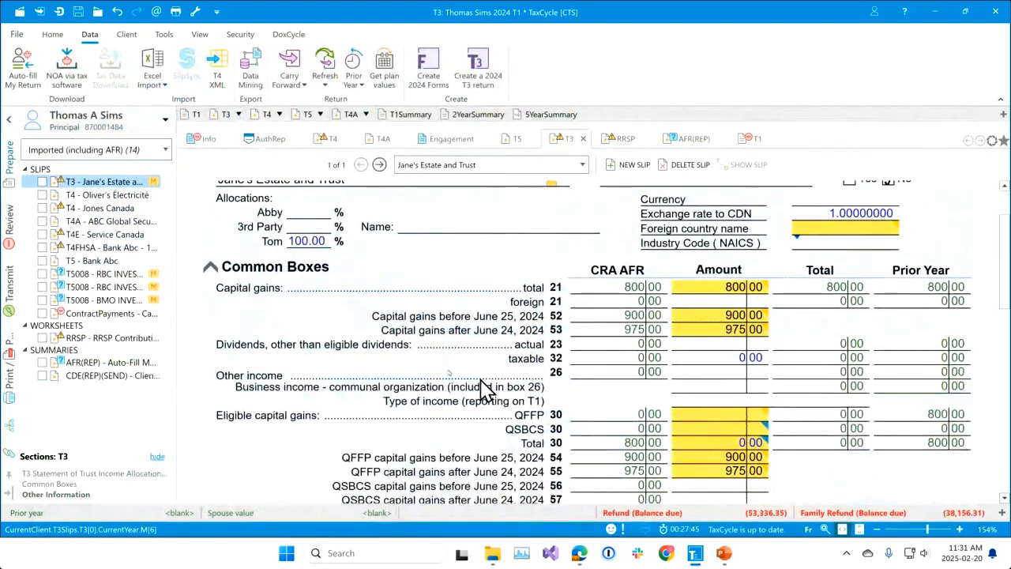
left_click(75, 276)
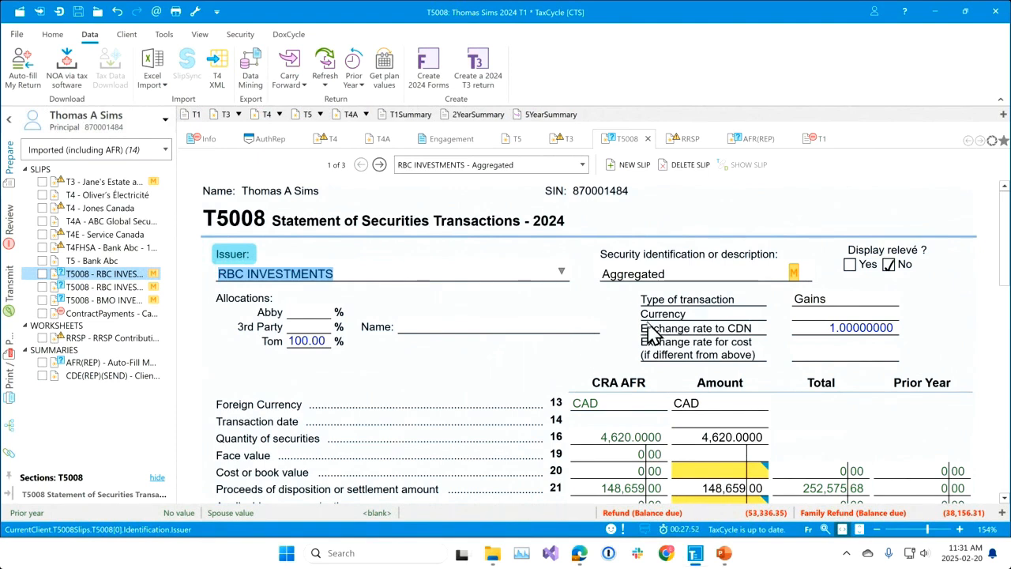
Review the memos, currencies and amounts of the aggregated T5008 slips for RBC INVESTMENTS (CAD and USD) and BMO INVESTMENTS.
mouse_move(796, 274)
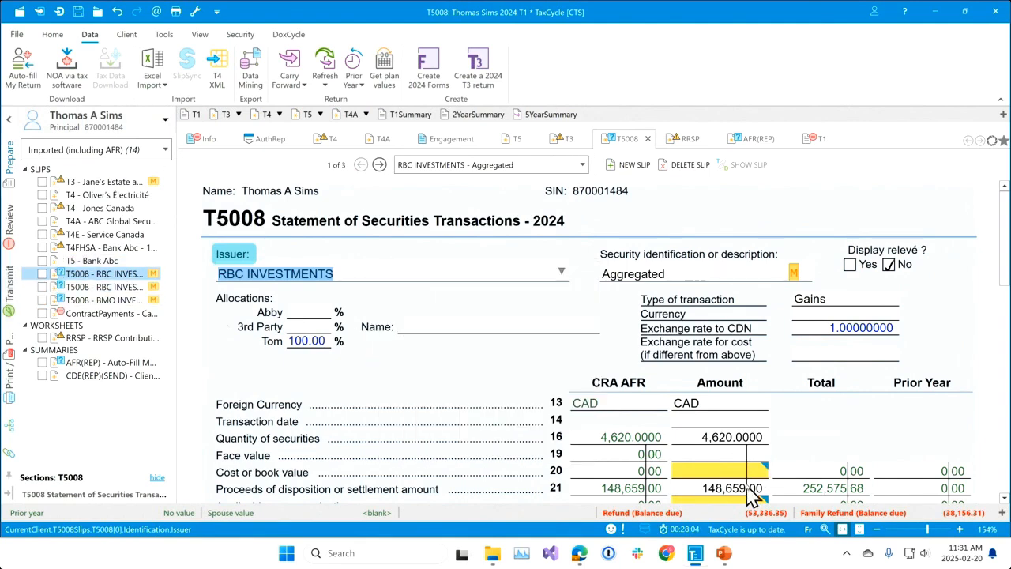
scroll(633, 407, "down", 1)
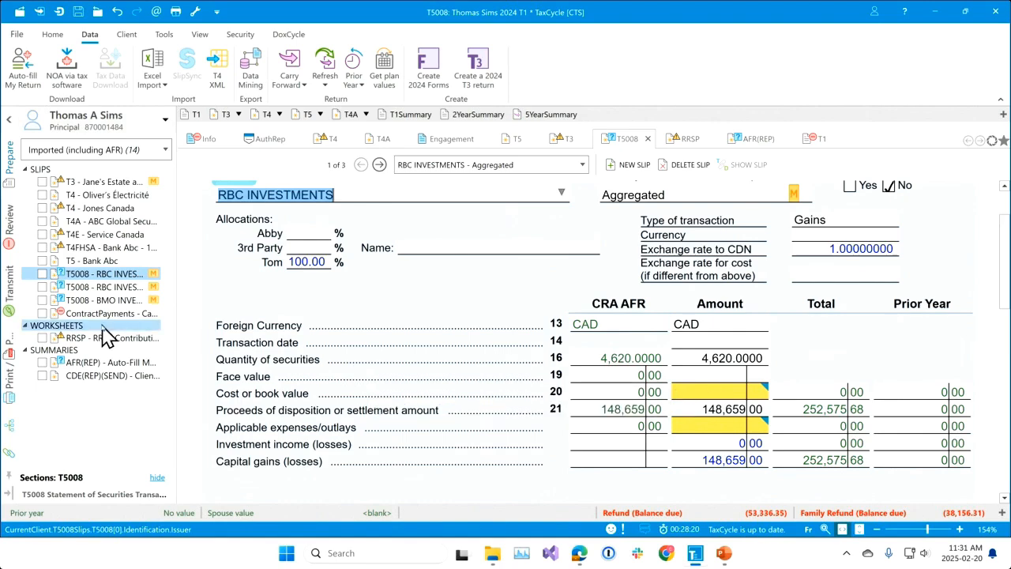
left_click(103, 288)
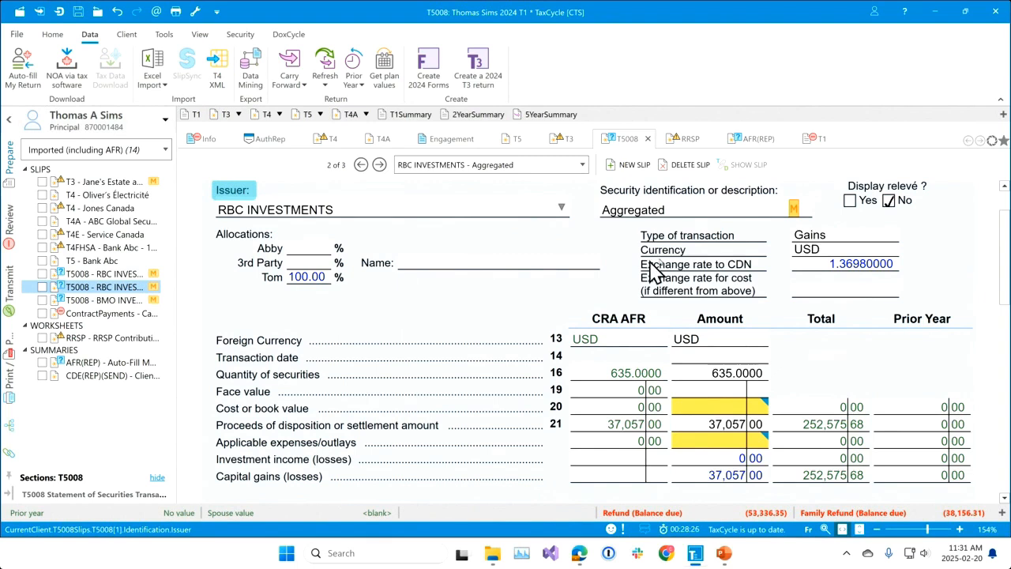
left_click(818, 254)
mouse_move(794, 207)
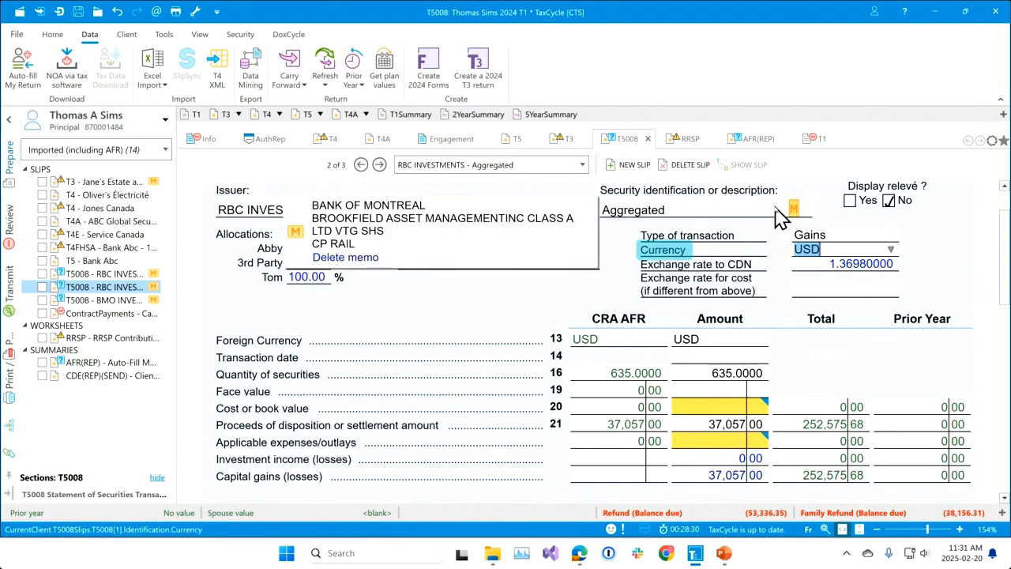
left_click(93, 300)
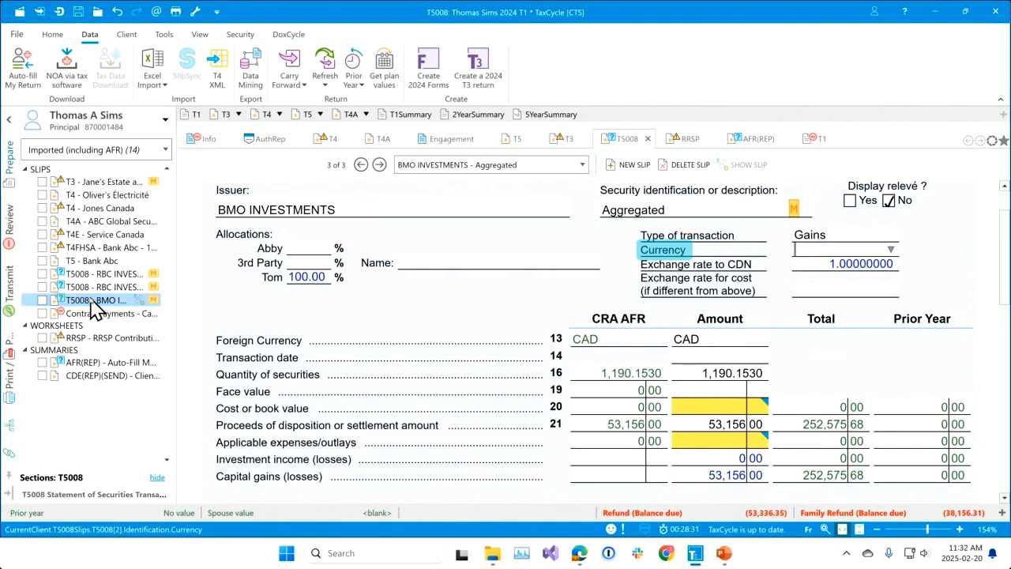
mouse_move(795, 210)
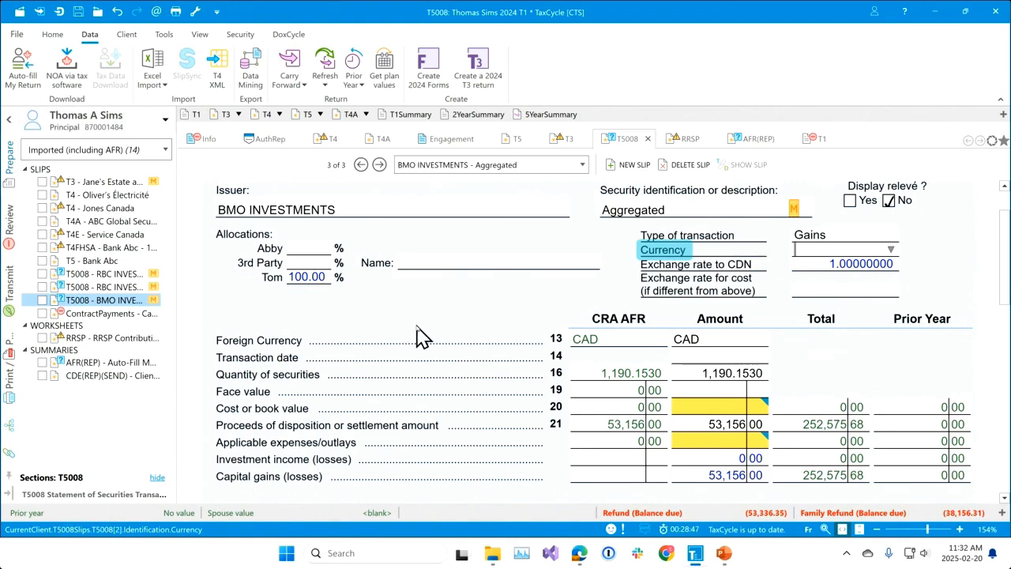
Find and open the T5008 Slip Summary form (T5008Slips) to view the aggregated slips together.
key("F4")
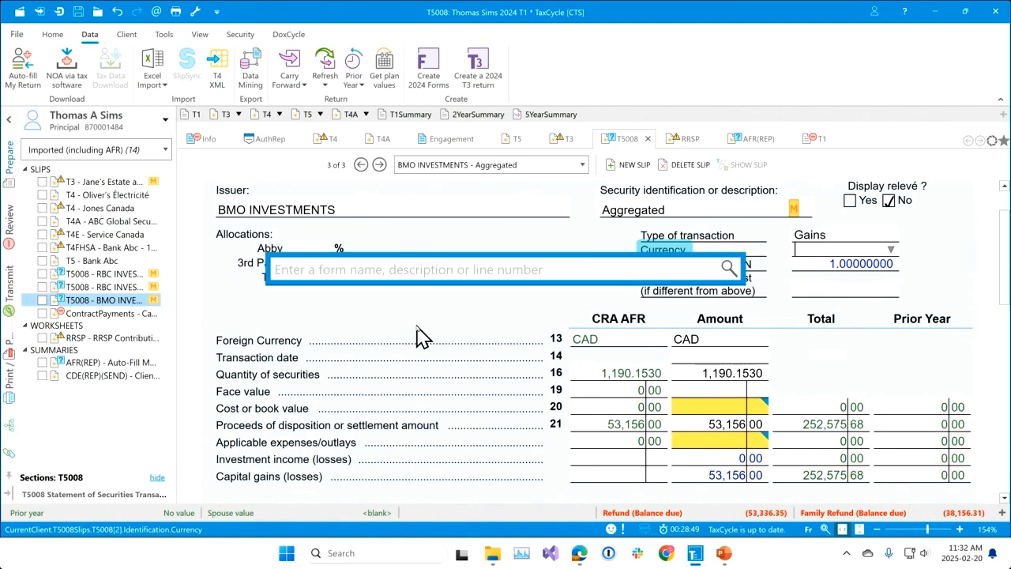
type("t5008")
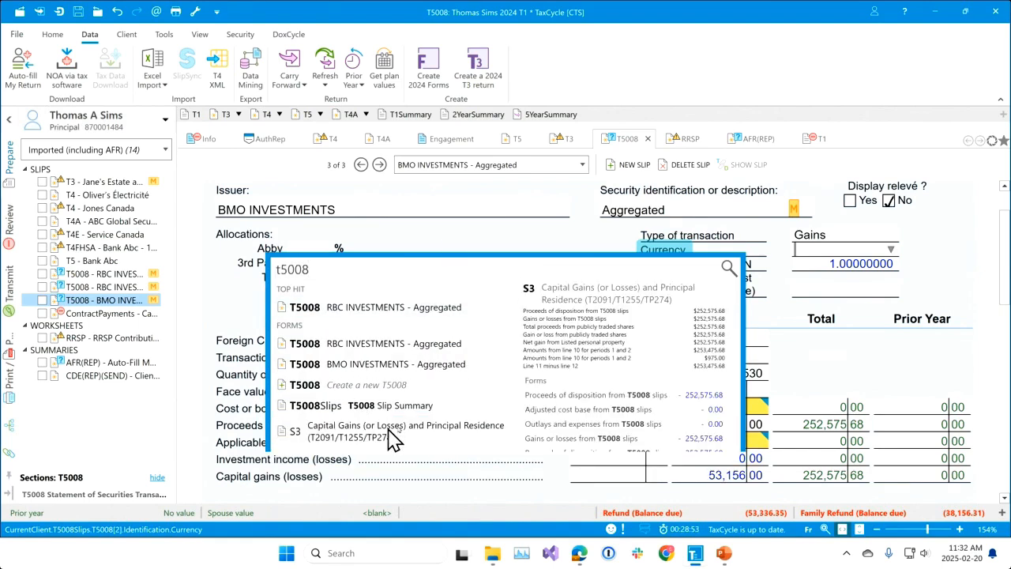
left_click(407, 407)
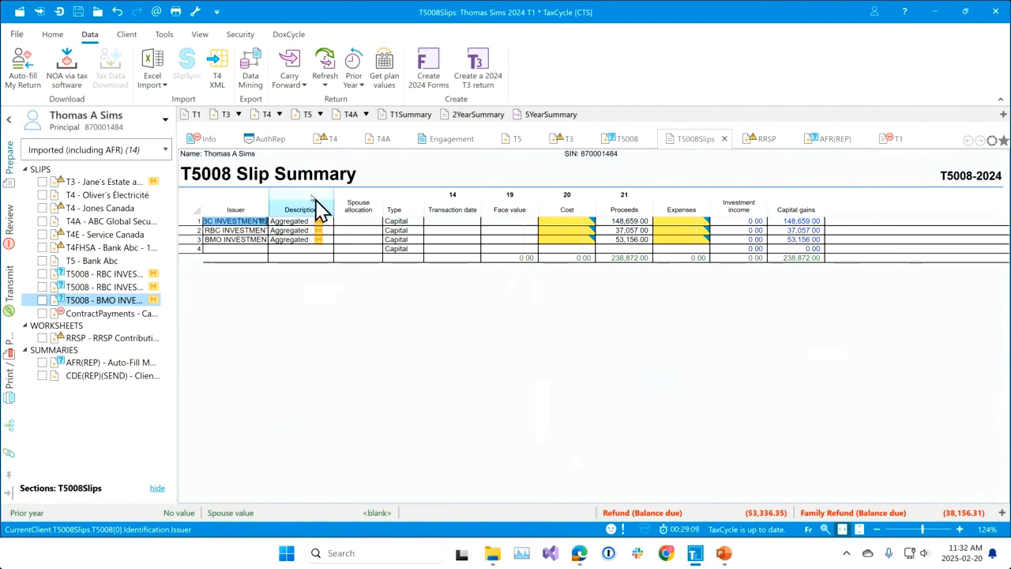
In the T1/TP1 Auto-fill My Return options, make the profile editable, turn off "Group T5008 slips by issuer and currency by default" and save.
left_click(195, 11)
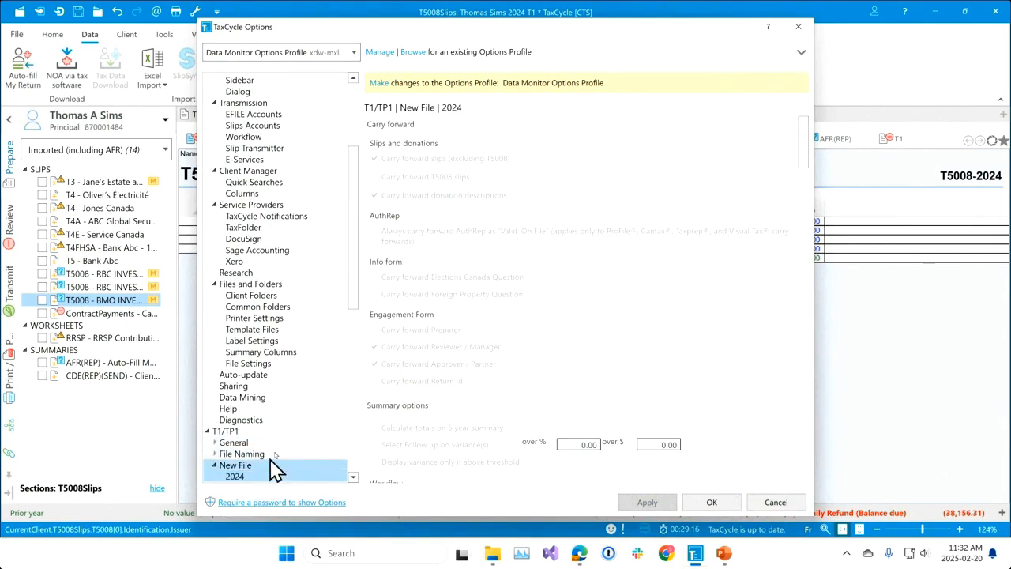
scroll(276, 467, "down", 2)
scroll(284, 449, "down", 4)
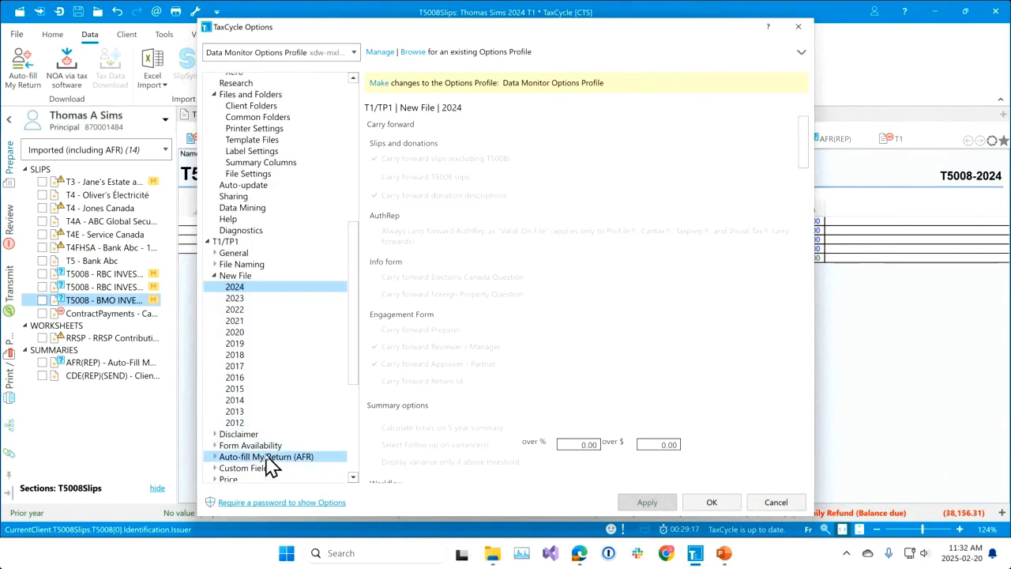
left_click(265, 456)
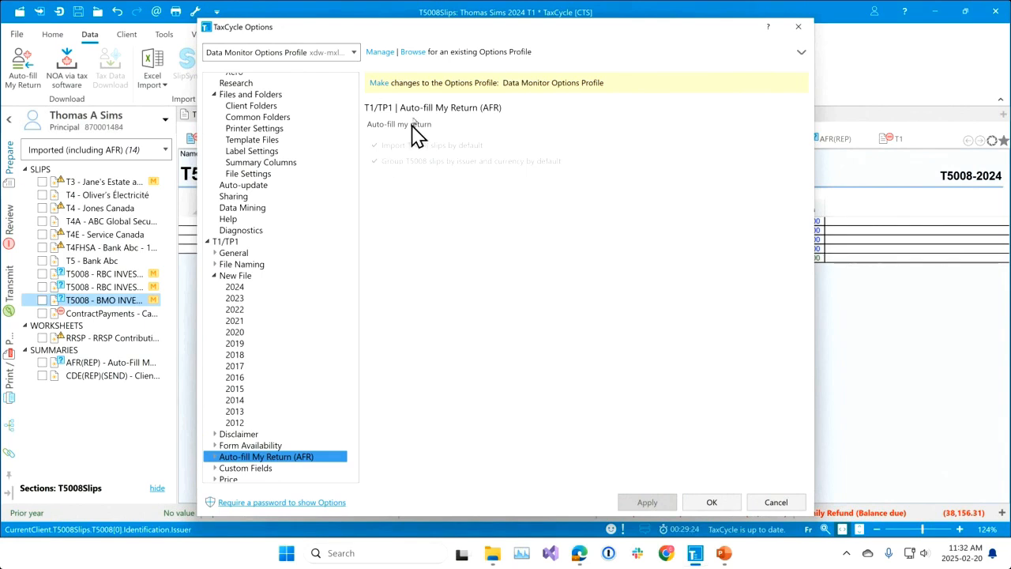
left_click(380, 85)
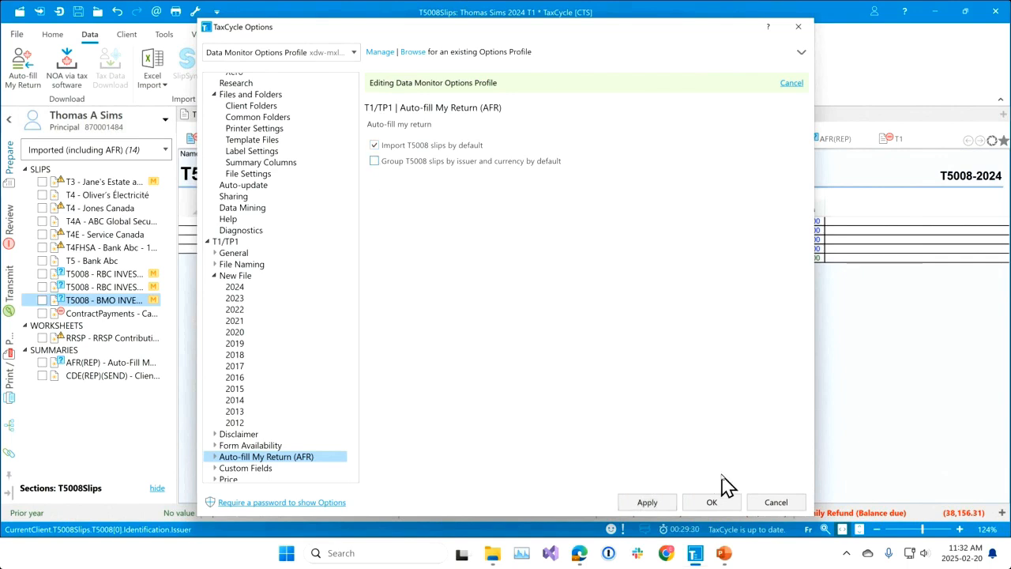
left_click(713, 505)
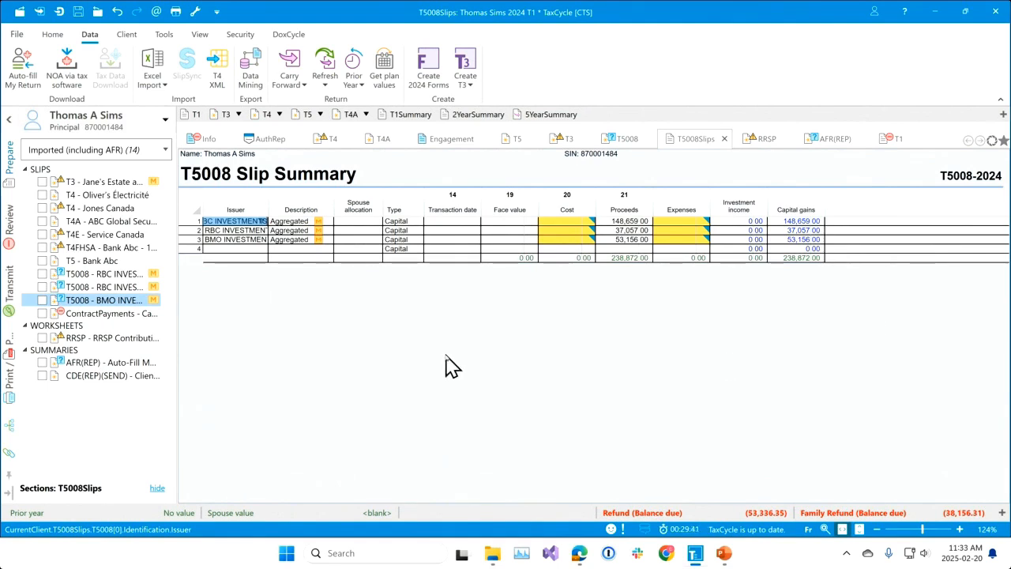
Open the T3 AFR Reconciliation form (T3Rec) and check the flagged totals for boxes 30, 25 and 34 against the AFR data.
key("F4")
type("t3re")
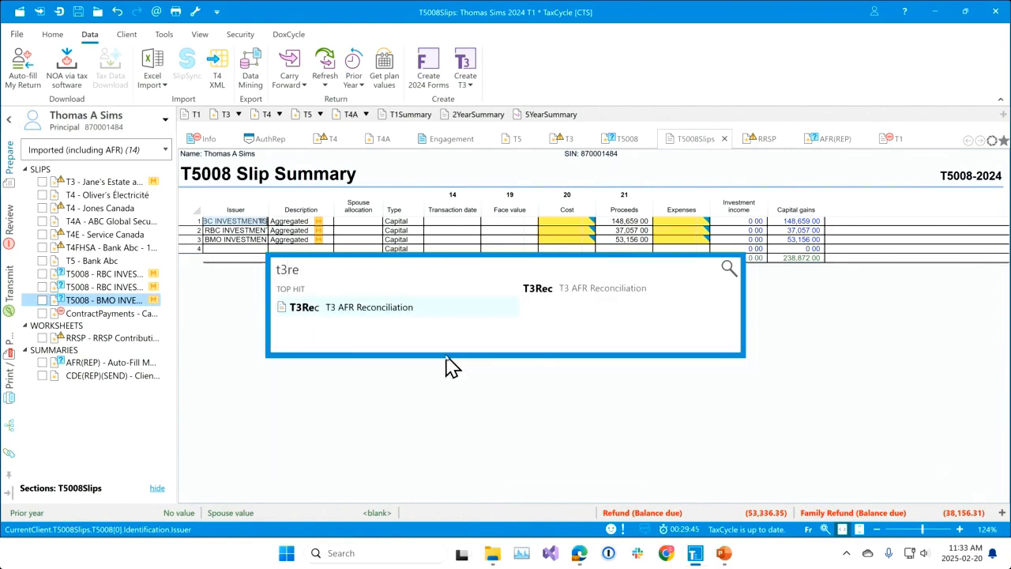
key("Return")
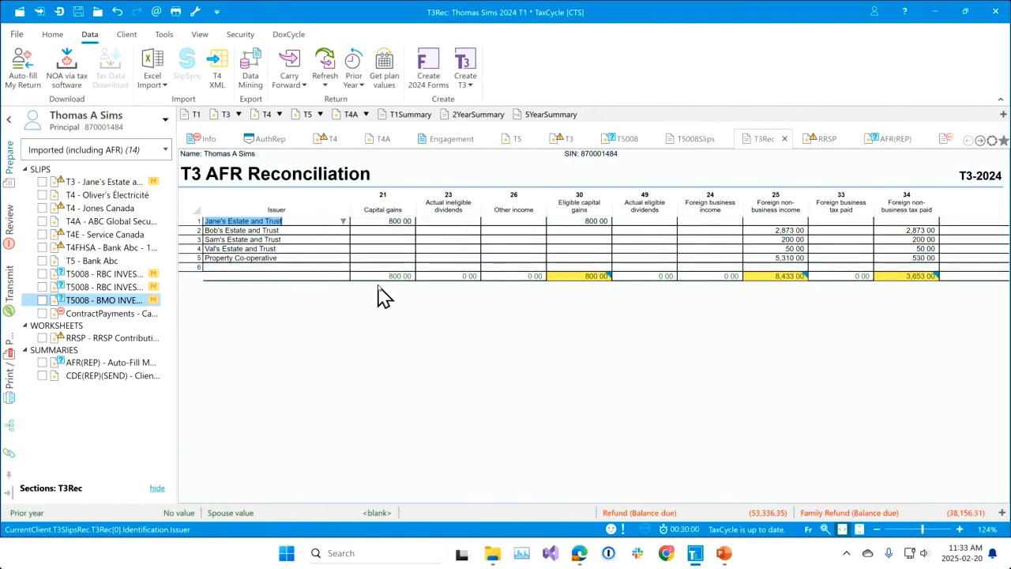
mouse_move(582, 286)
mouse_move(790, 287)
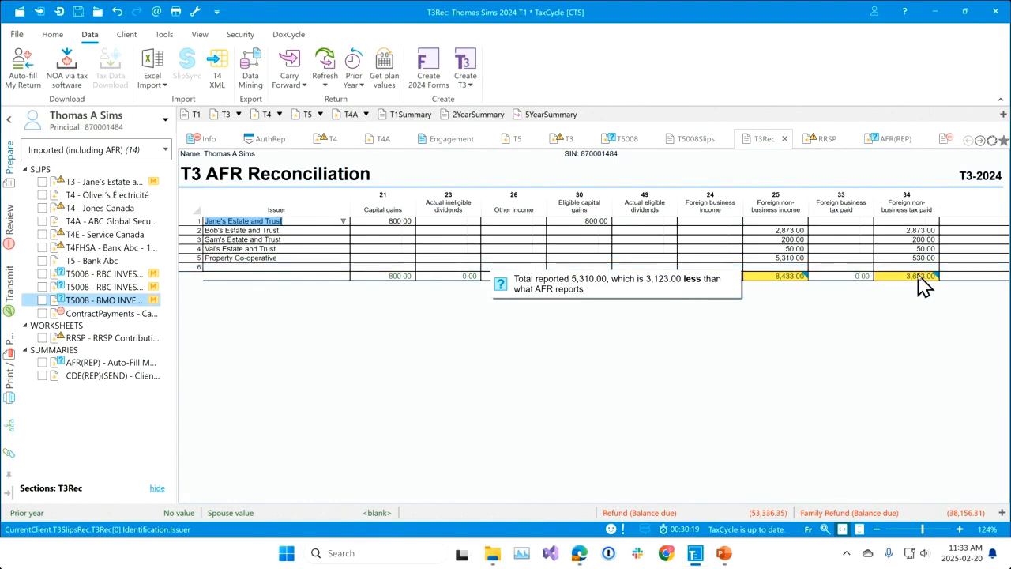
mouse_move(926, 291)
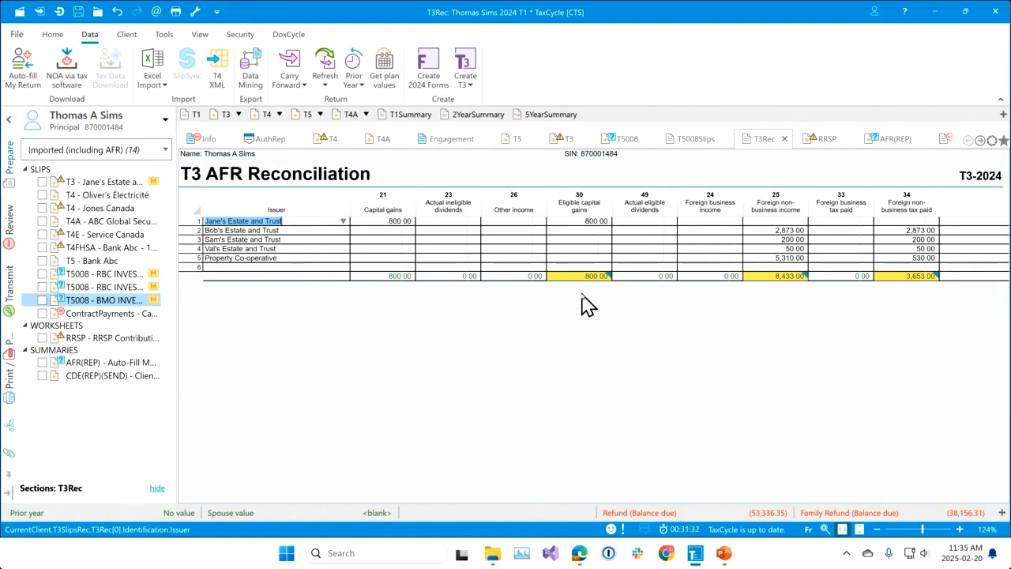
Reopen the downloaded Auto-fill my return data and preview the first RBC INVESTMENTS T5008 slip, AIR CANADAVTG & VAR VTG SHS.
left_click(27, 79)
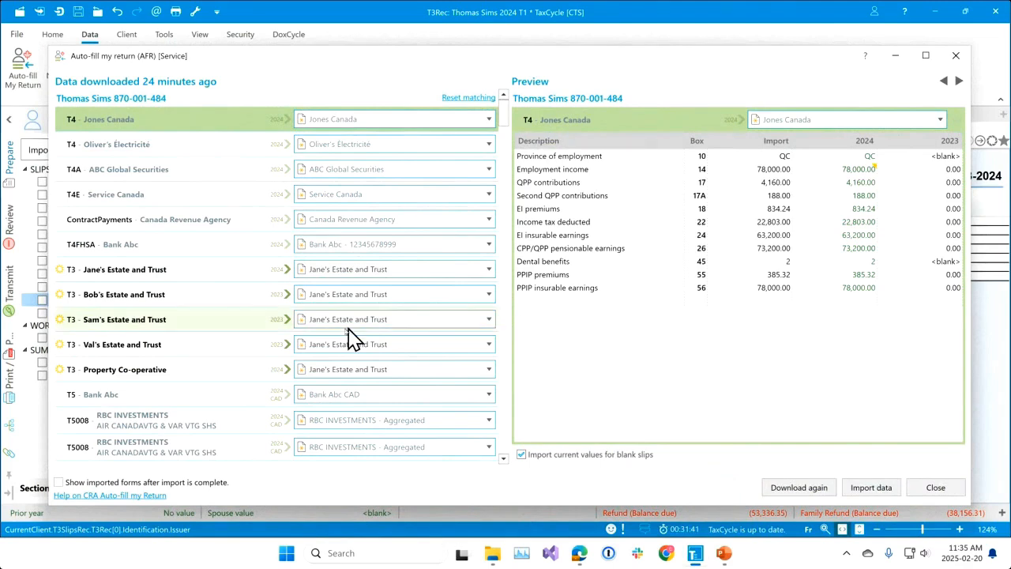
scroll(255, 364, "down", 4)
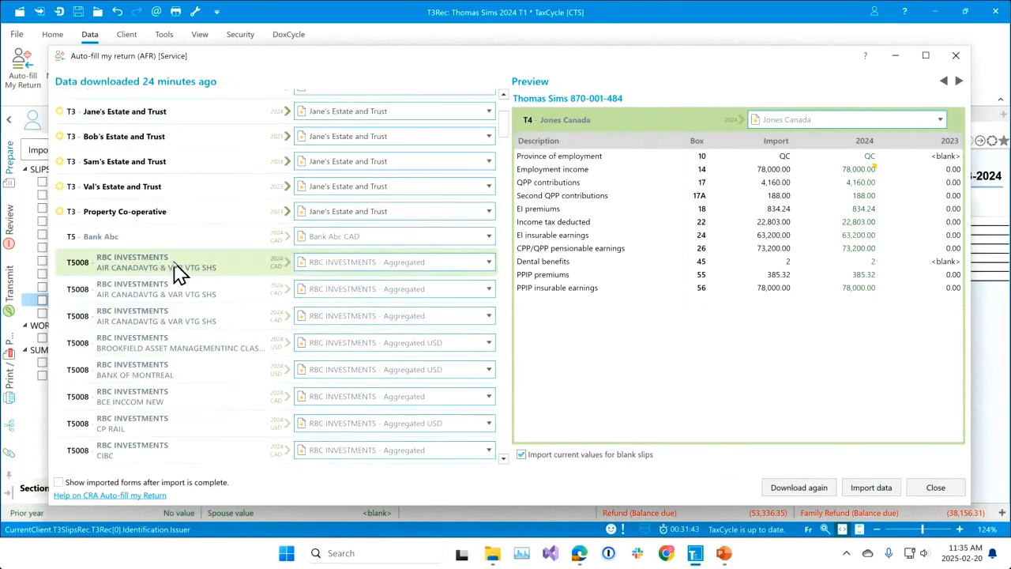
left_click(175, 264)
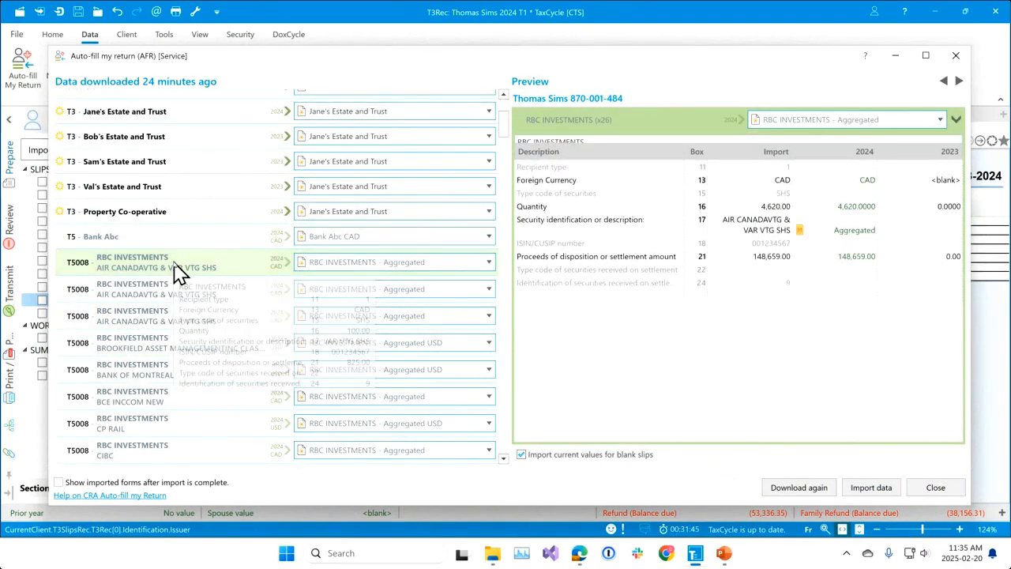
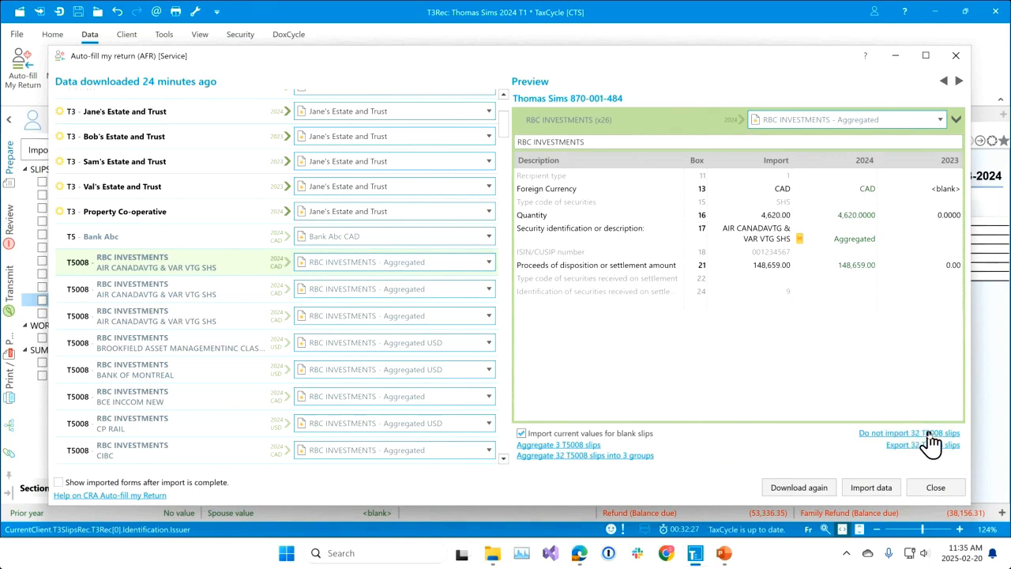
Set all the T5008 slips to Do not import and export them as an Excel file in the AFR Webinar - Feb 2025 folder.
left_click(930, 434)
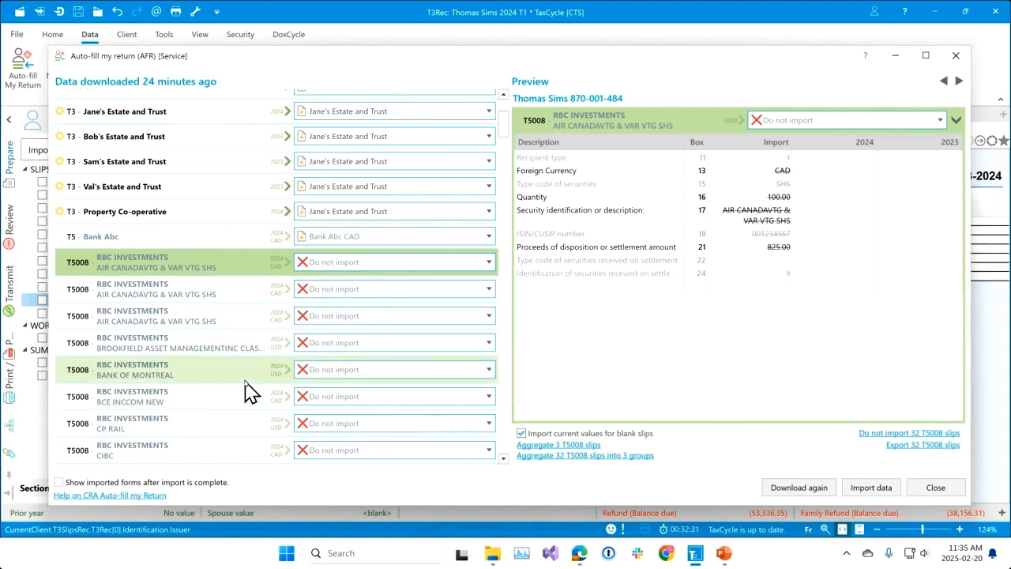
mouse_move(245, 392)
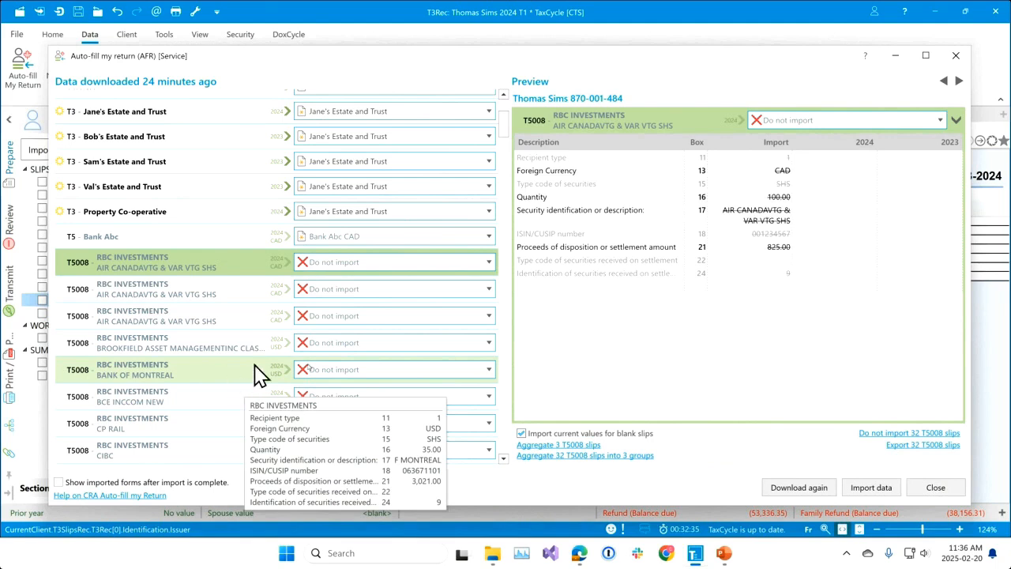
left_click(923, 445)
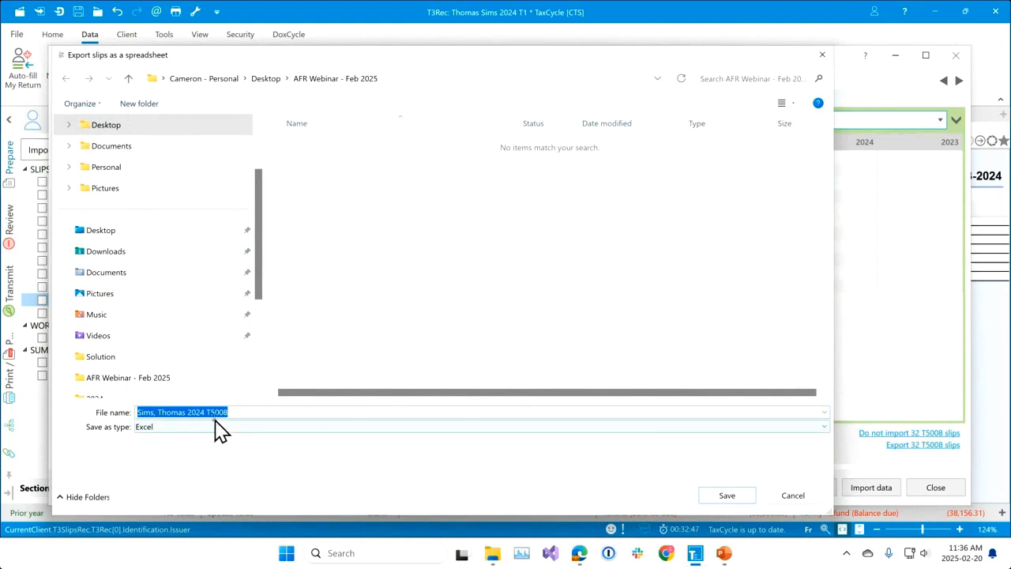
left_click(727, 496)
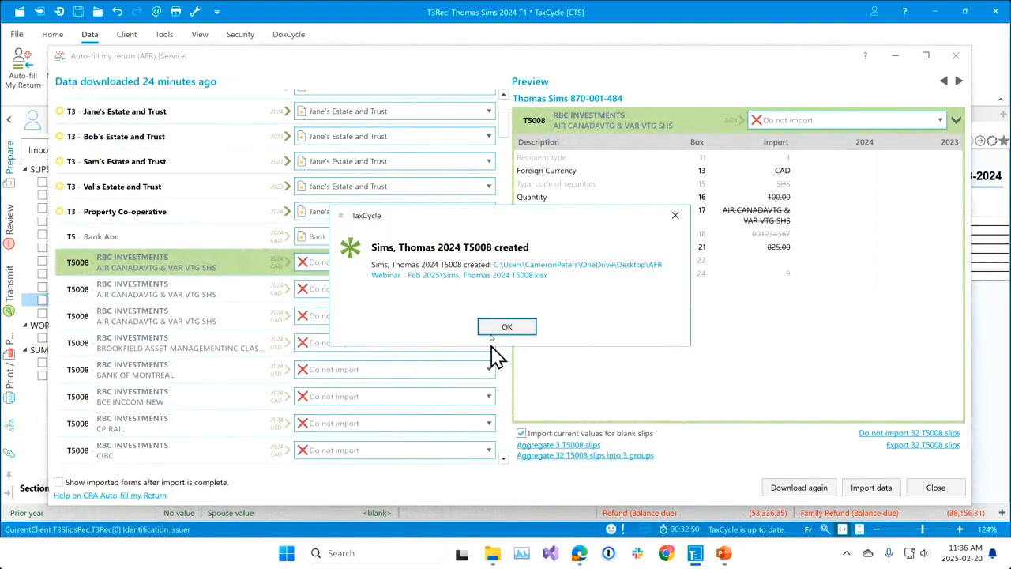
Open the exported T5008 spreadsheet in Excel, enlarging the window and widening the issuer and DisposedSecurityDescription columns for reading.
left_click(522, 285)
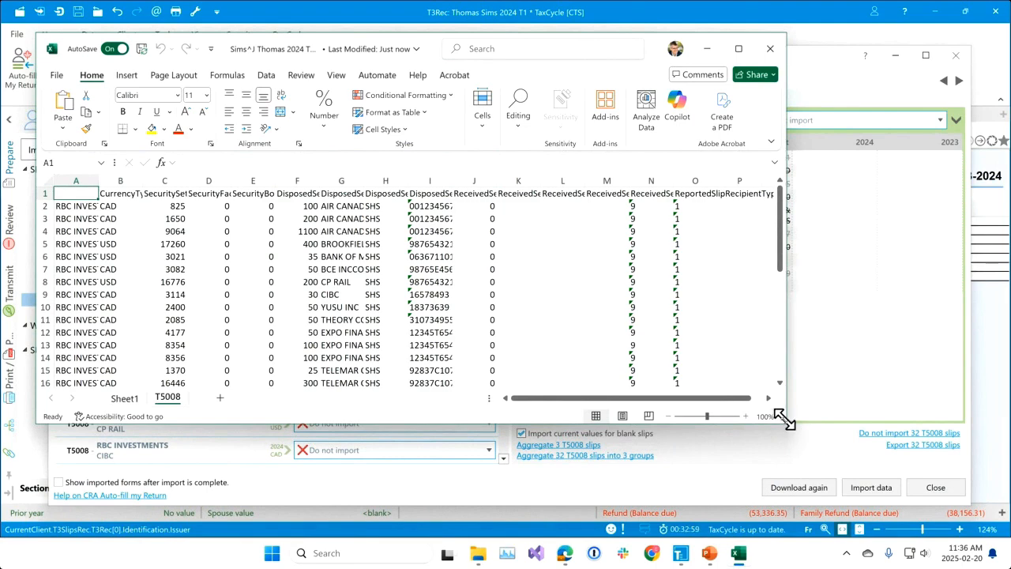
left_click_drag(779, 413, 965, 471)
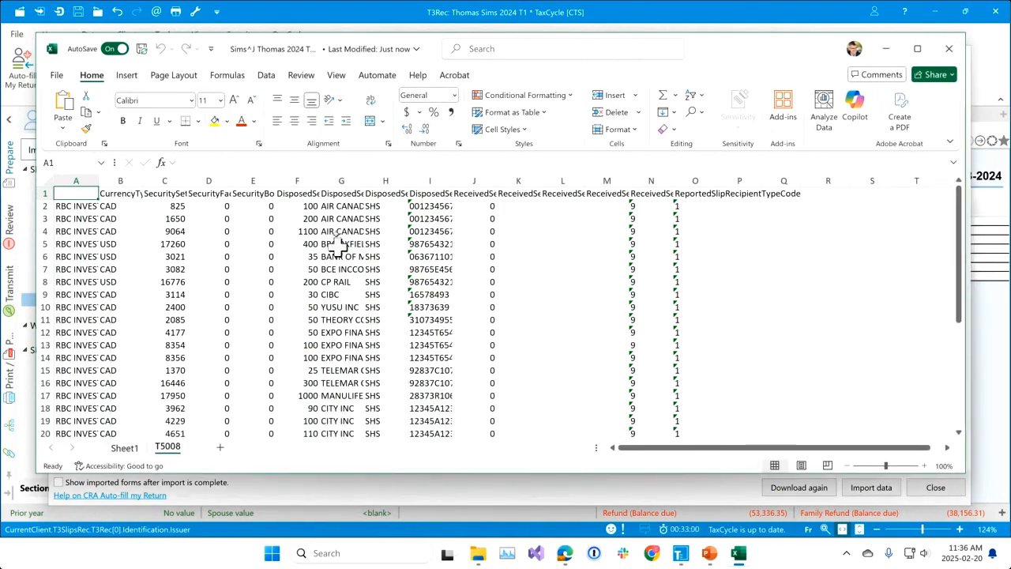
left_click_drag(364, 181, 479, 186)
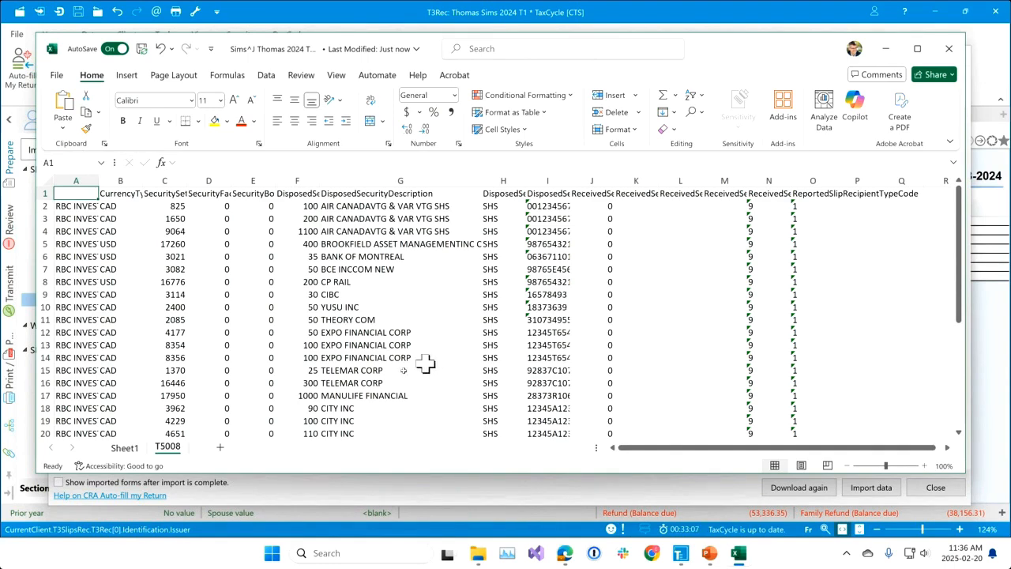
left_click_drag(97, 180, 226, 181)
Look through the exported T5008 slip rows, close the workbook and return to TaxCycle, dismissing the export notice.
scroll(197, 300, "down", 6)
scroll(204, 328, "down", 5)
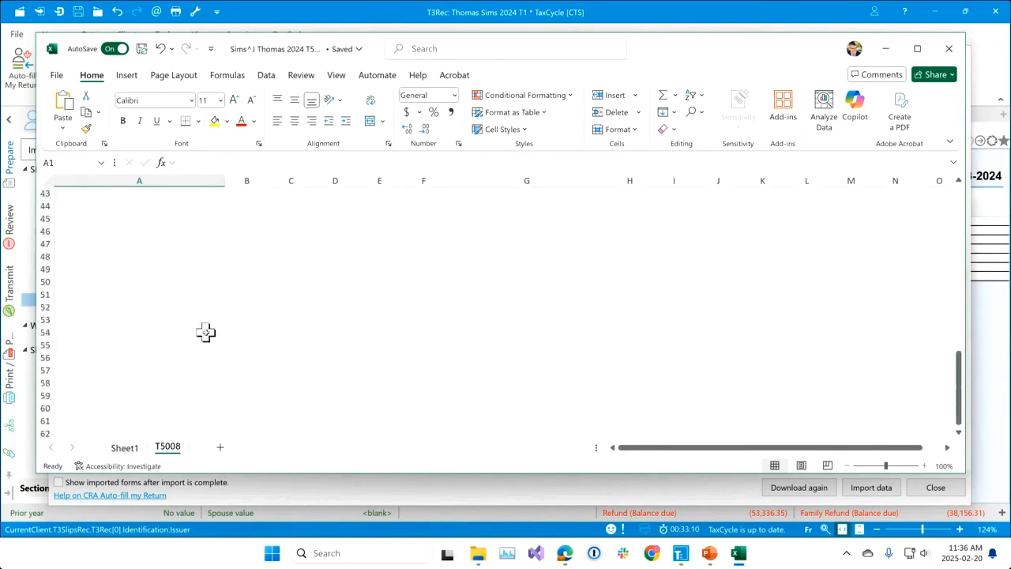
scroll(203, 328, "up", 5)
scroll(207, 332, "up", 4)
scroll(209, 334, "up", 2)
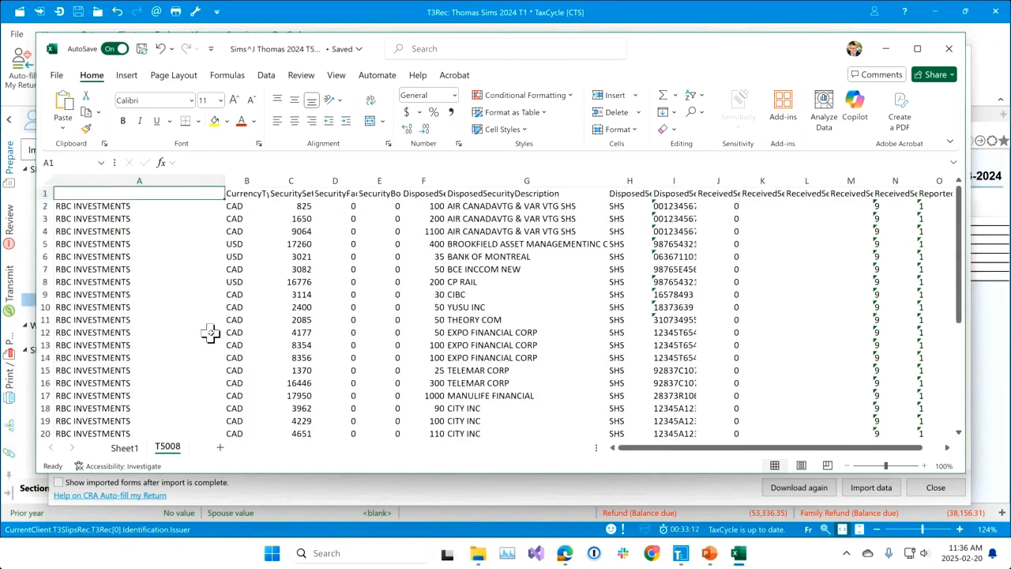
left_click(950, 53)
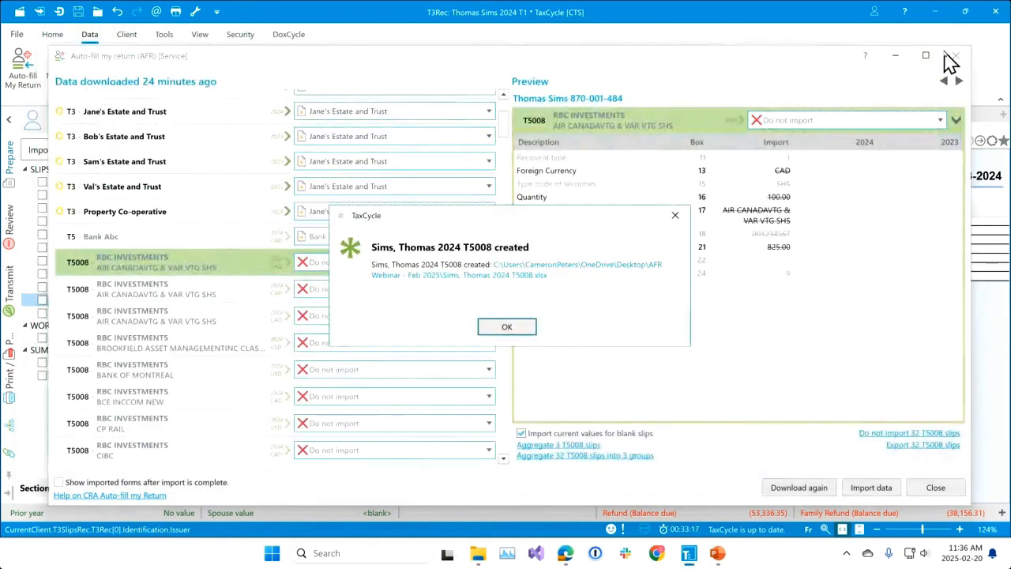
left_click(517, 329)
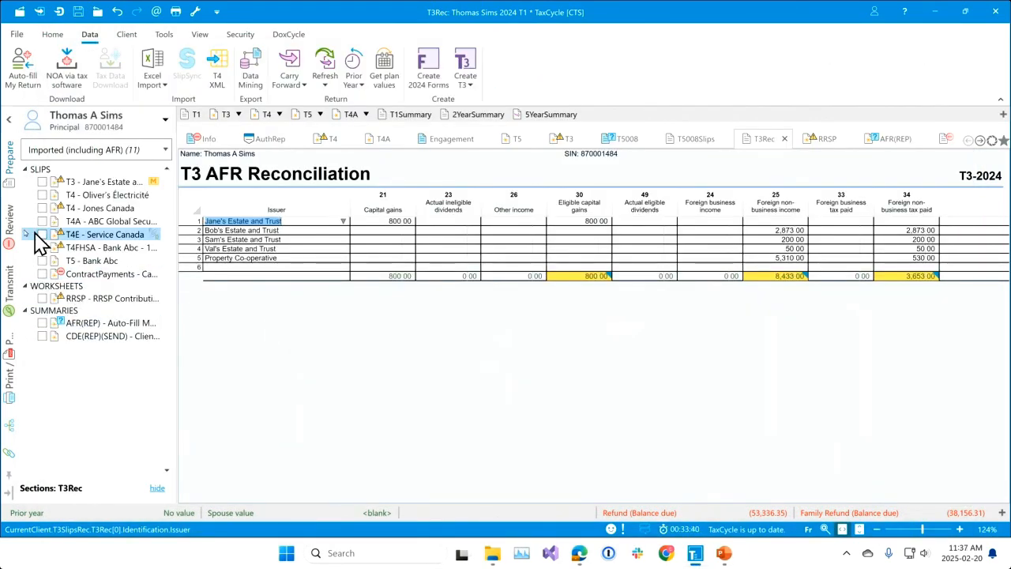
View the aggregated BMO INVESTMENTS T5008 slip and check its flagged proceeds, cost or book value and expenses fields.
left_click(688, 141)
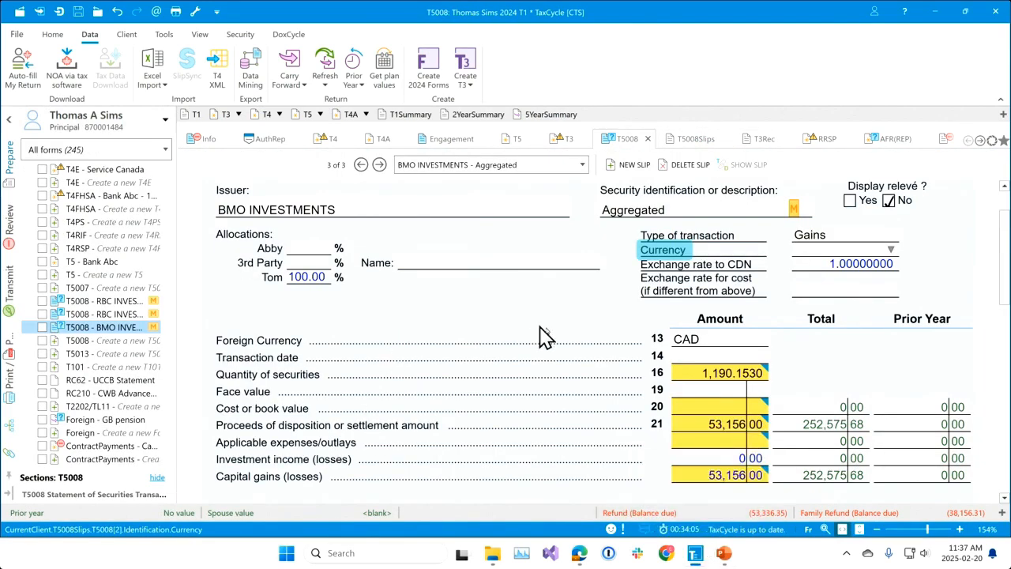
mouse_move(668, 391)
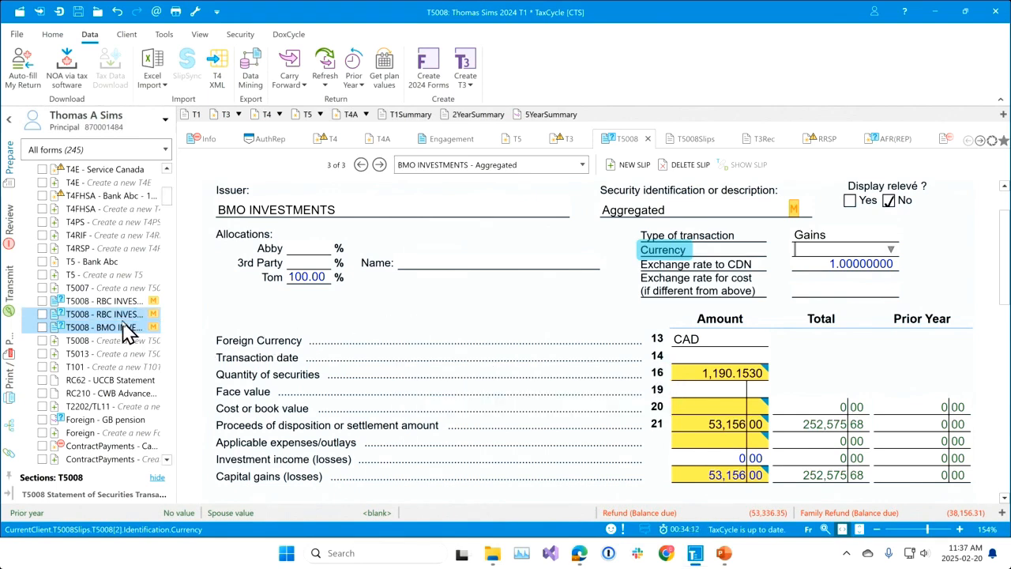
mouse_move(134, 335)
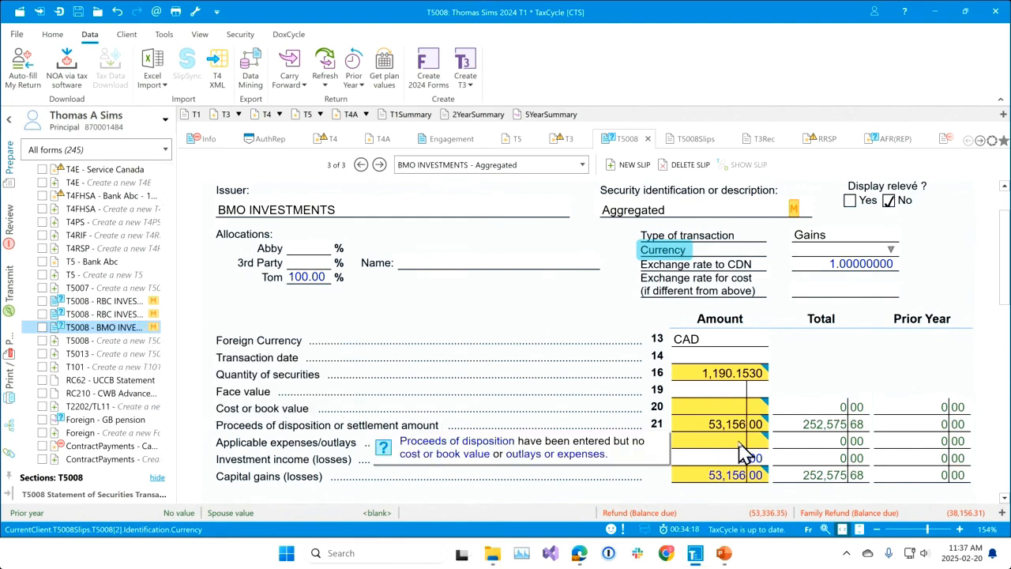
mouse_move(739, 430)
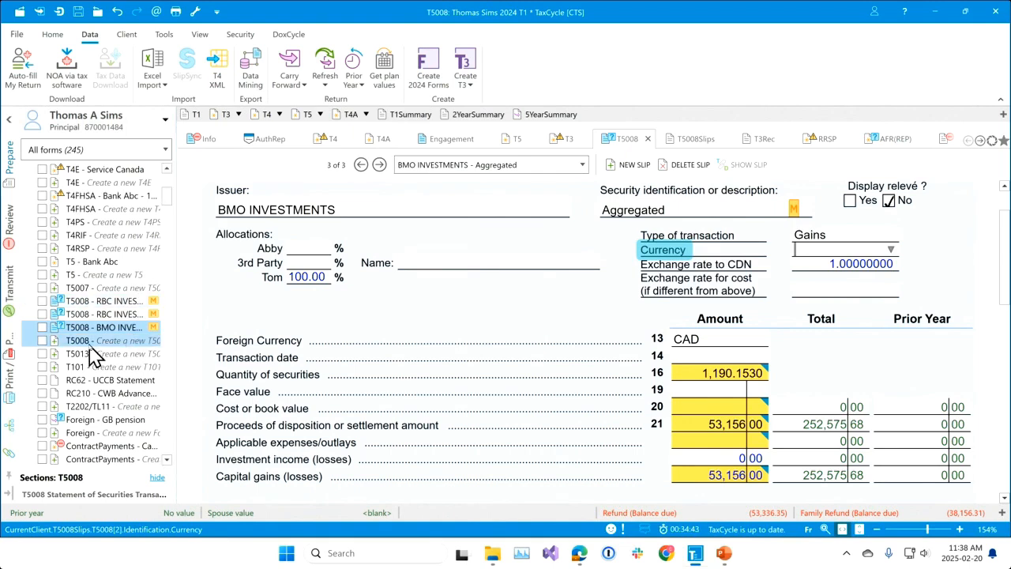
Delete the two aggregated RBC INVESTMENTS T5008 slips and the aggregated BMO INVESTMENTS T5008 slip together.
left_click(105, 303, "ctrl")
left_click(109, 314, "ctrl")
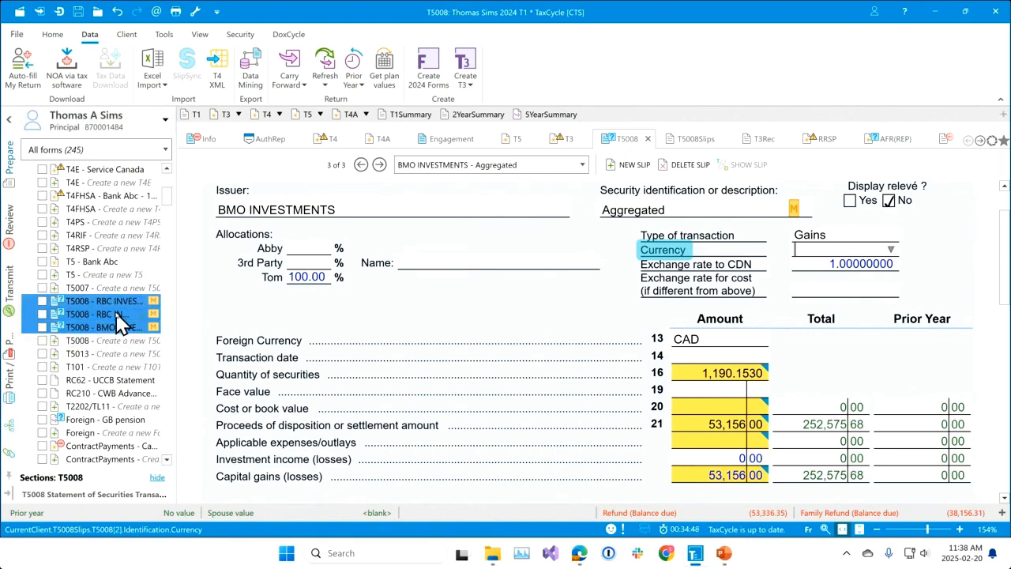
right_click(117, 314)
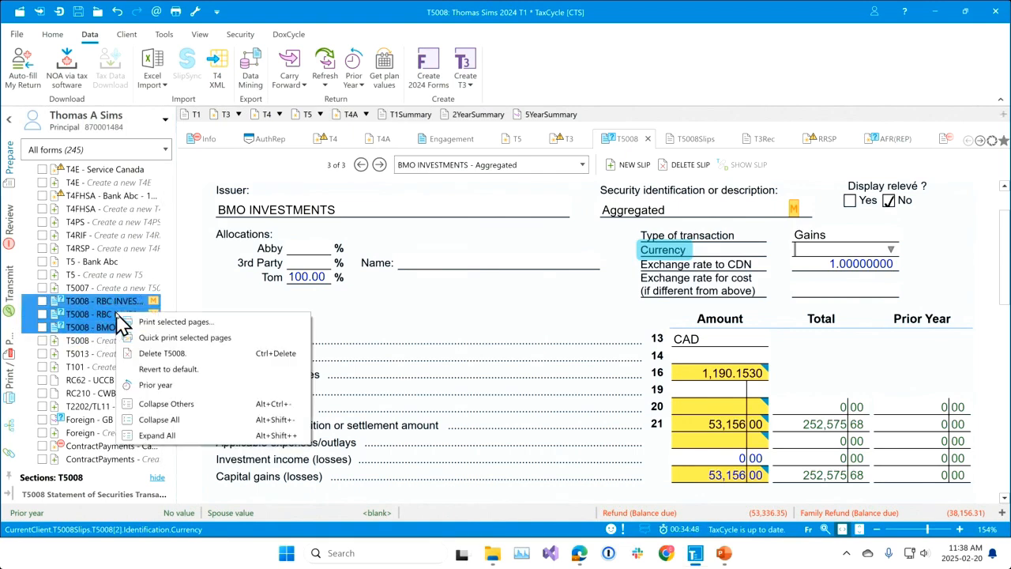
left_click(153, 354)
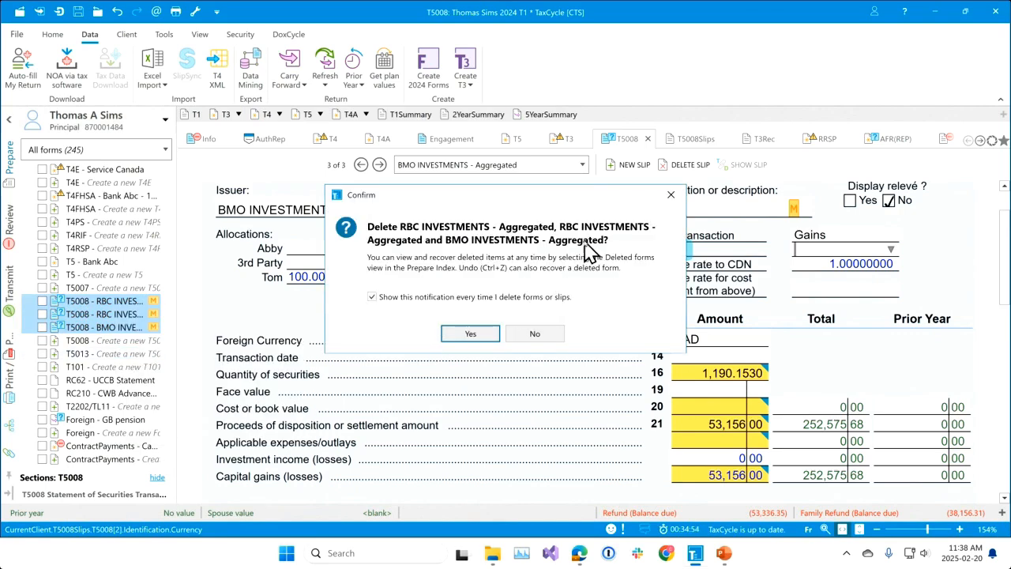
left_click(482, 335)
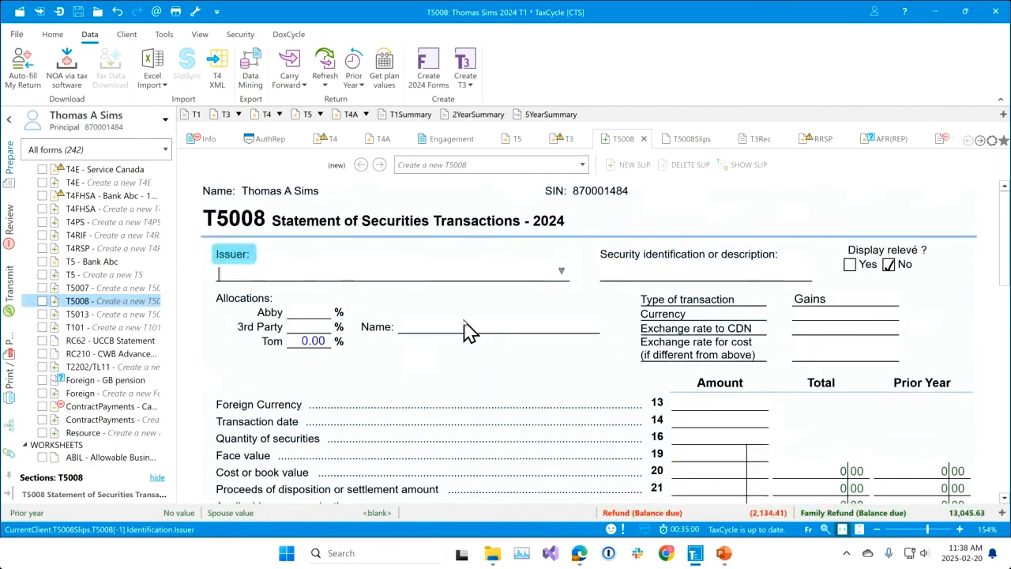
Filter the Prepare index to Deleted forms and expand its Tax & Credits group to view the deleted items.
left_click(168, 150)
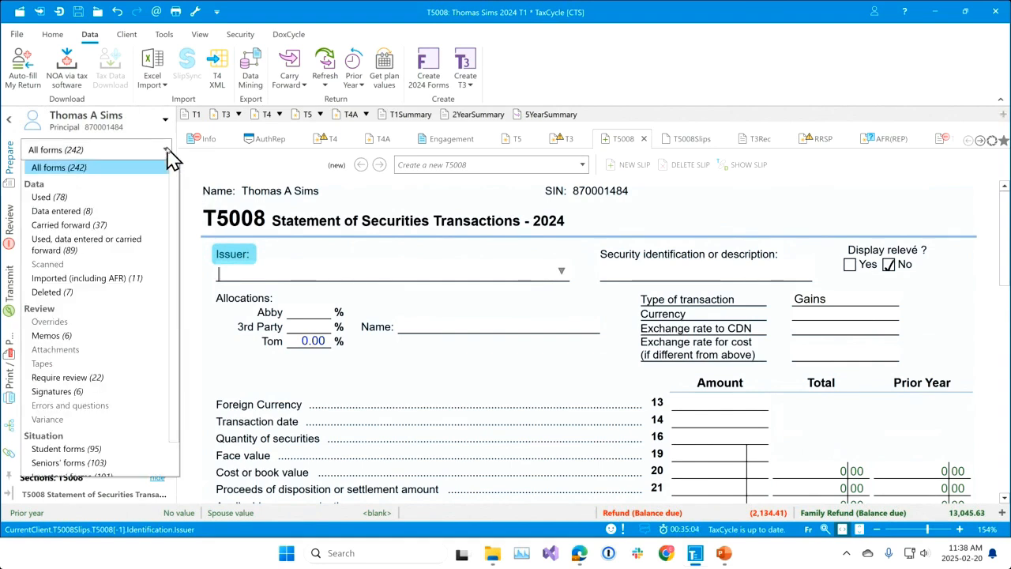
left_click(55, 294)
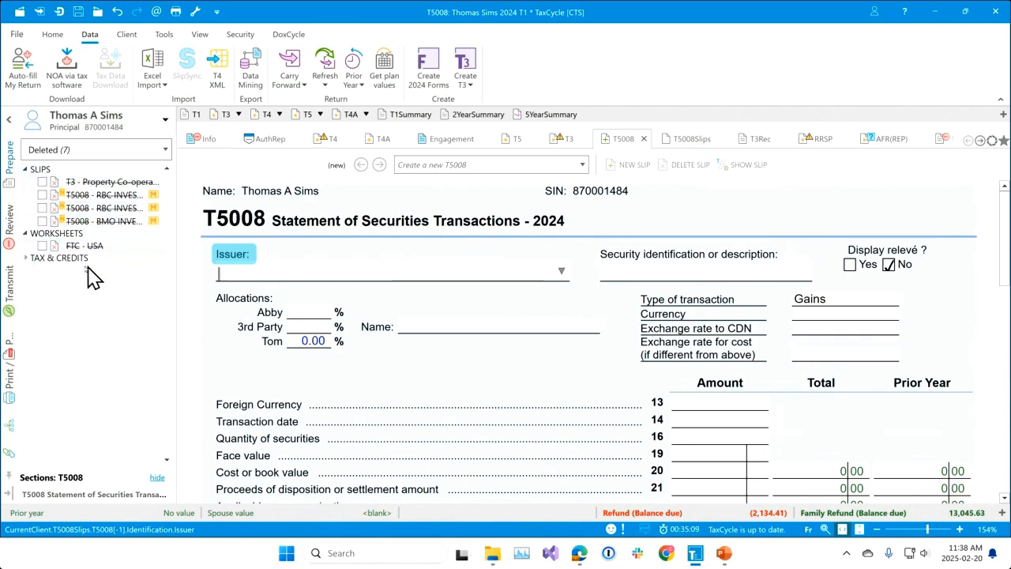
left_click(25, 260)
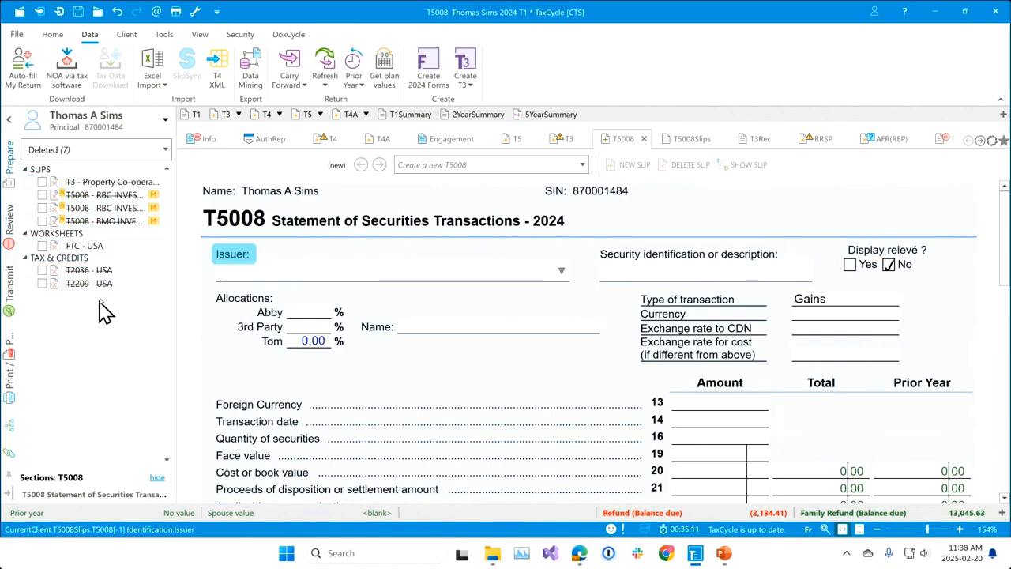